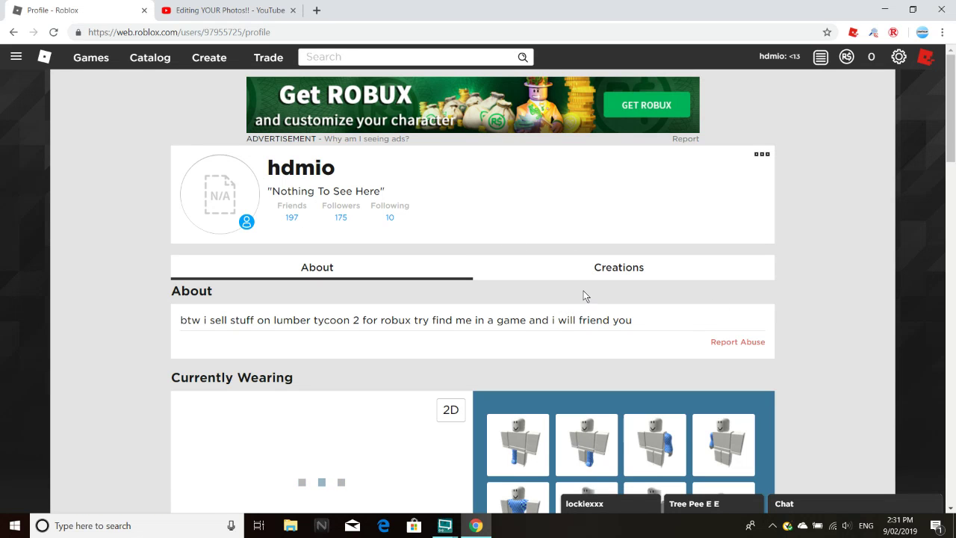
# Step: Scroll through the Roblox profile page to review the avatar's currently worn items
pyautogui.scroll(-3, 513, 270)
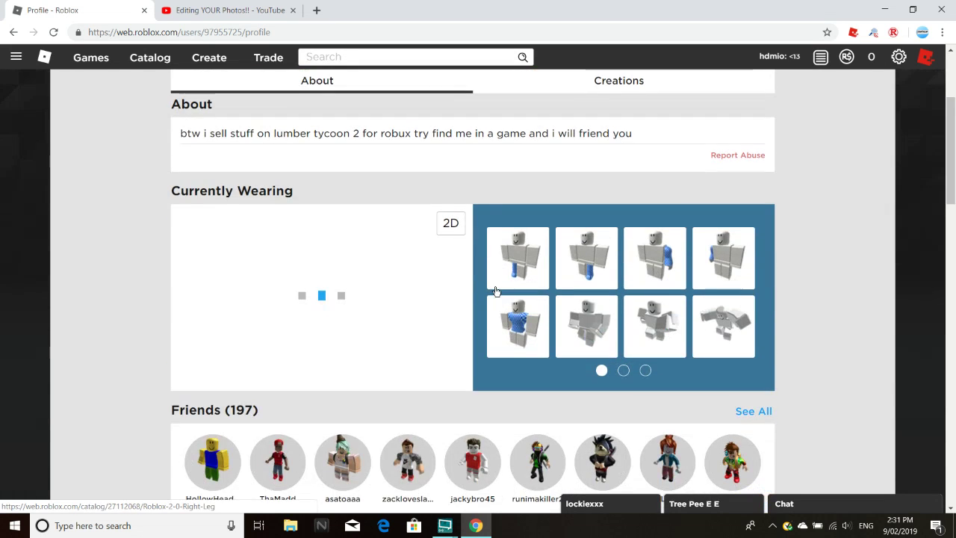
pyautogui.scroll(3, 495, 288)
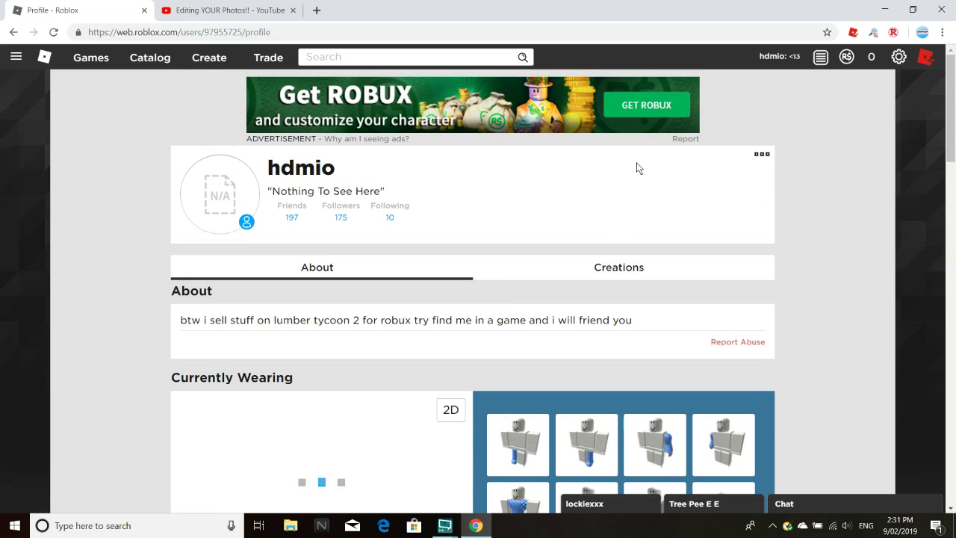
pyautogui.scroll(-3, 336, 165)
pyautogui.scroll(2, 328, 163)
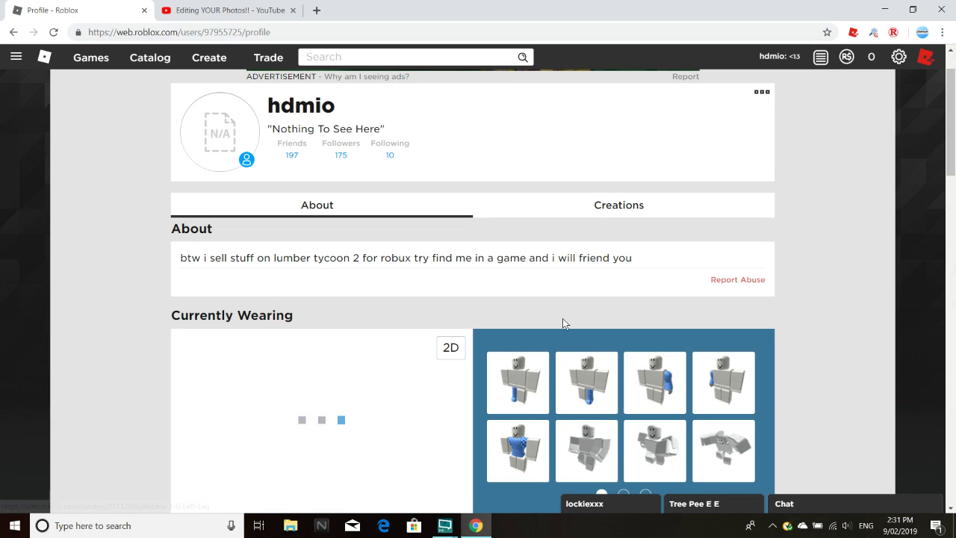
# Step: Restore Chrome to a smaller window, launch Roblox Studio, and minimise the OBS recorder
pyautogui.moveTo(775, 10); pyautogui.dragTo(745, 92)
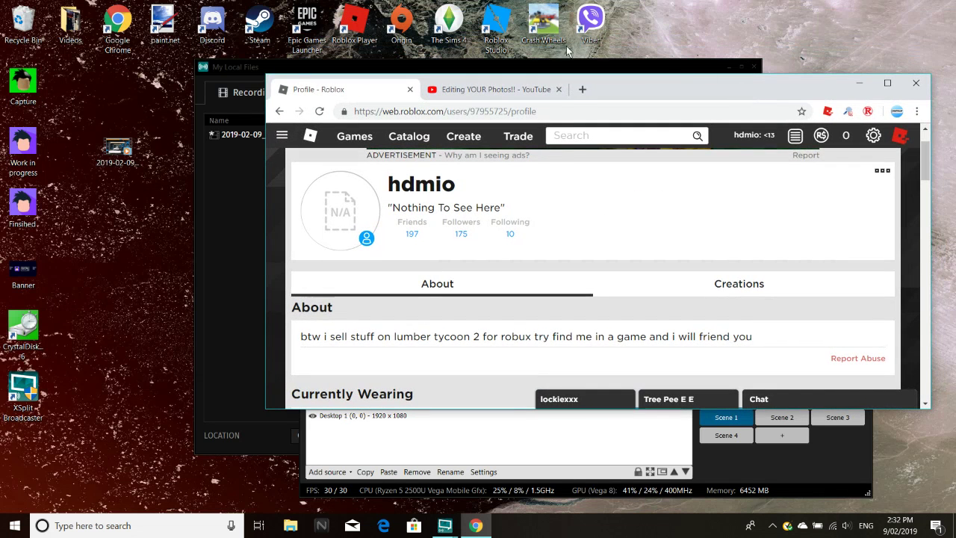
pyautogui.click(500, 28)
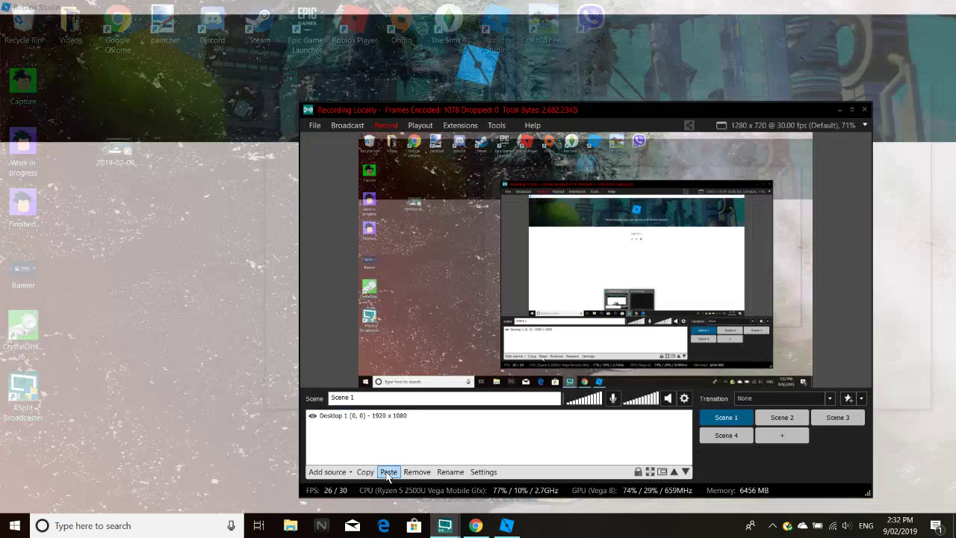
pyautogui.click(381, 460)
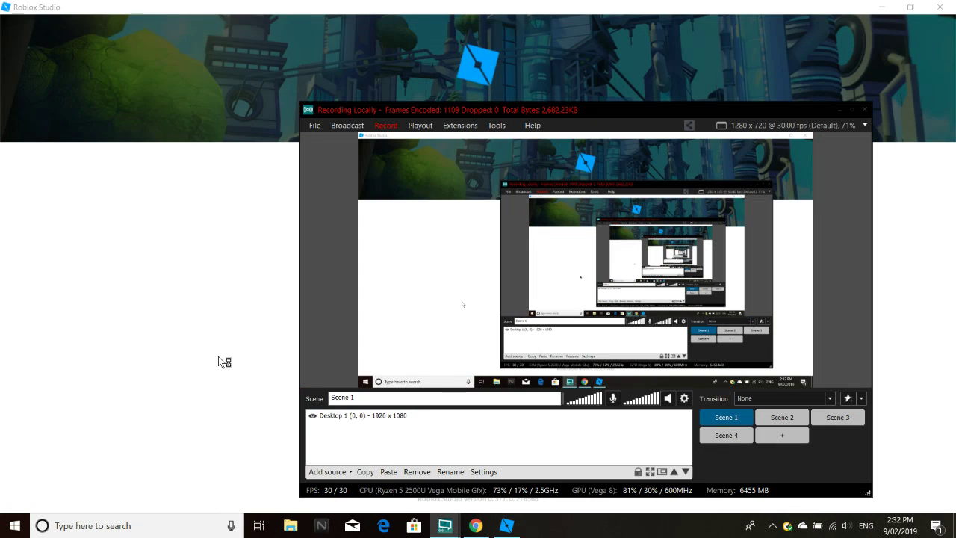
pyautogui.click(839, 110)
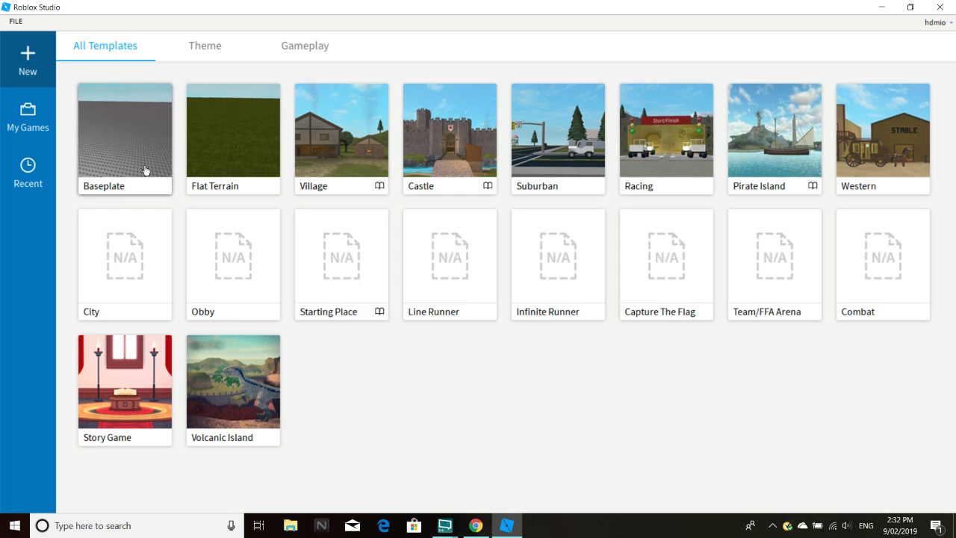
# Step: Create a new place from the Baseplate template
pyautogui.click(145, 170)
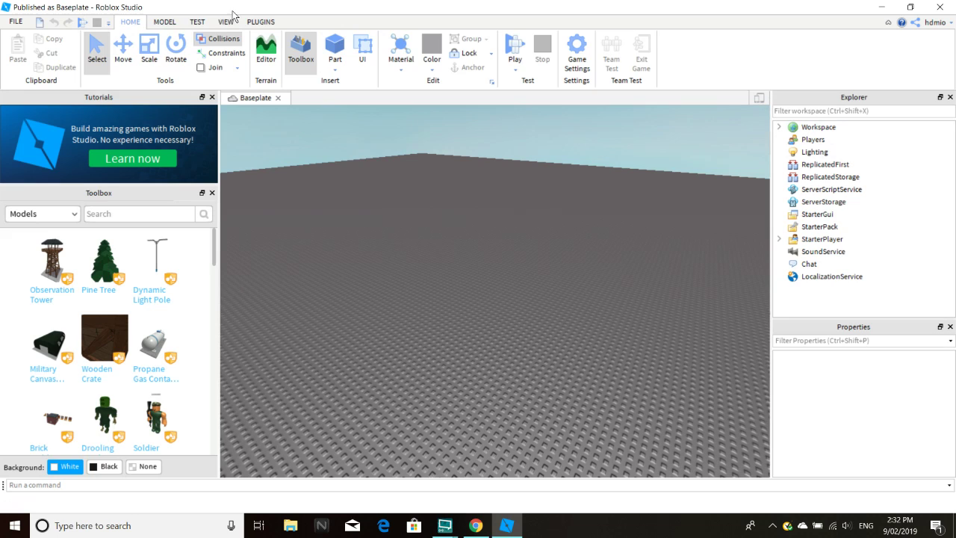
# Step: Look over the Test and View ribbon tabs, then return to Home
pyautogui.click(197, 21)
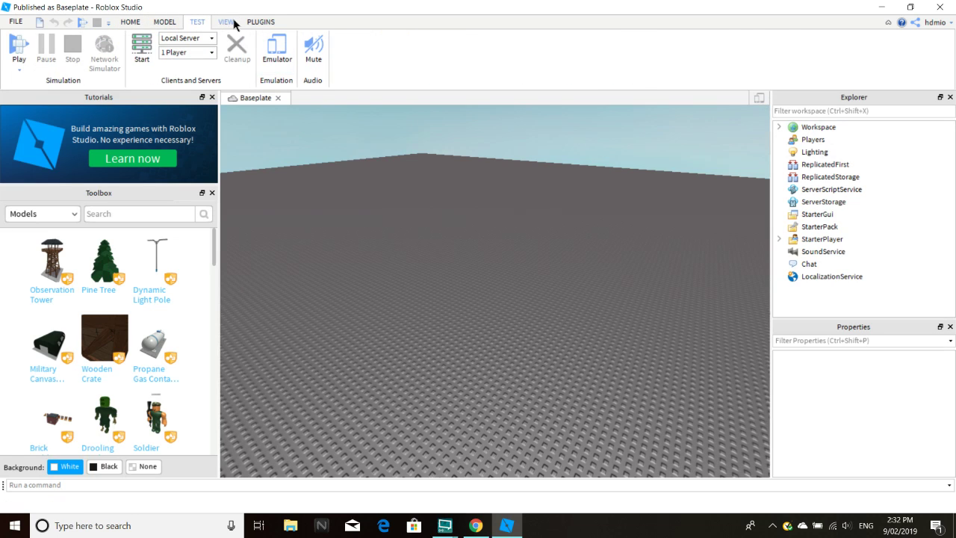
pyautogui.click(227, 21)
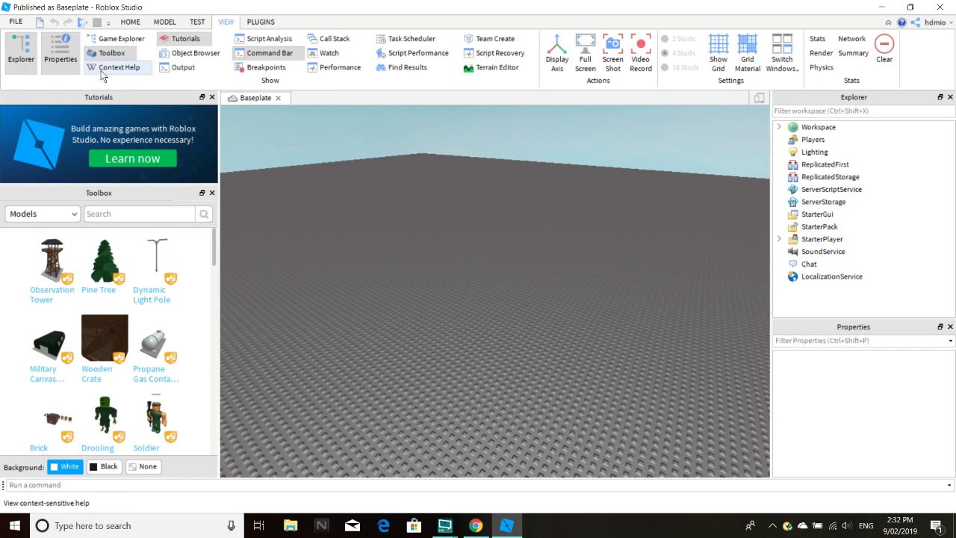
pyautogui.click(123, 23)
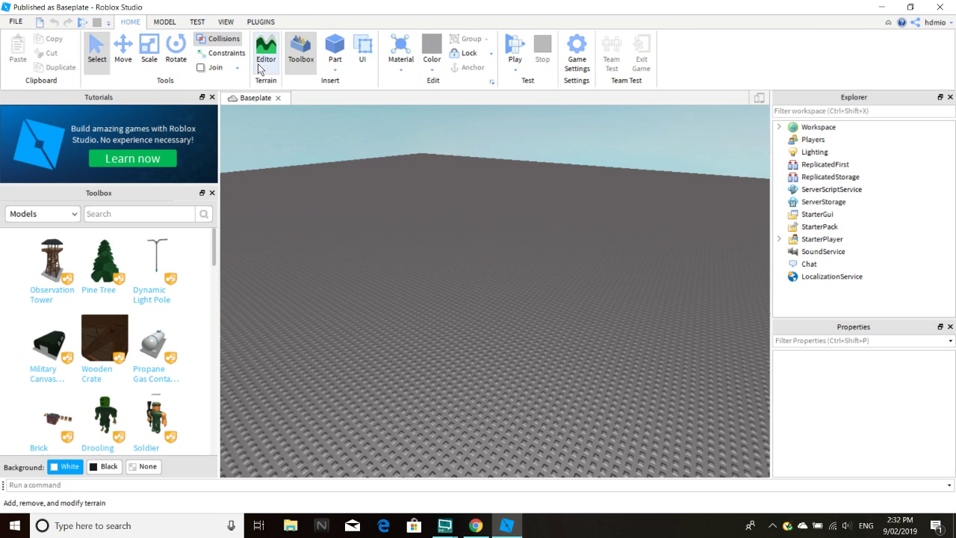
pyautogui.scroll(3, 471, 275)
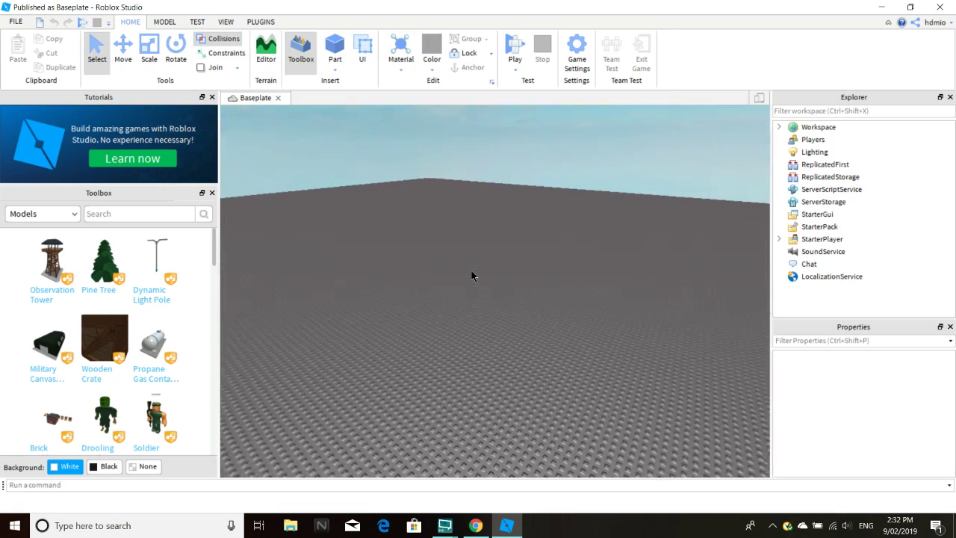
pyautogui.scroll(-3, 471, 275)
pyautogui.scroll(2, 472, 270)
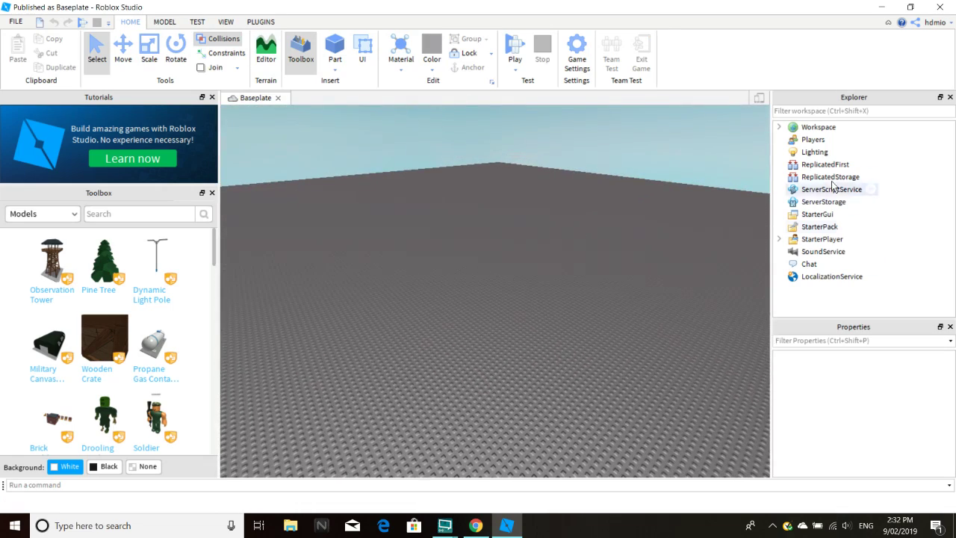
# Step: Expand Workspace in the Explorer and delete the Baseplate part
pyautogui.click(779, 128)
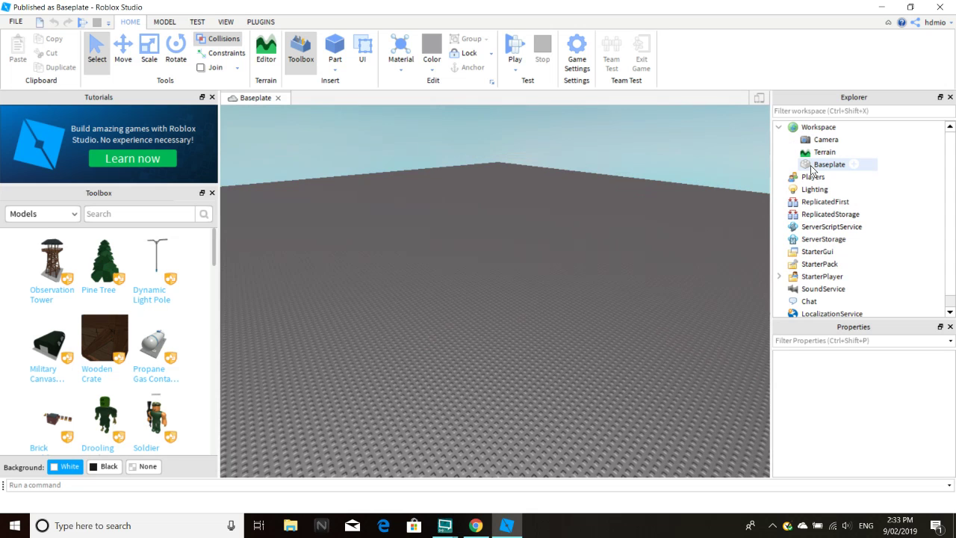
pyautogui.rightClick(814, 166)
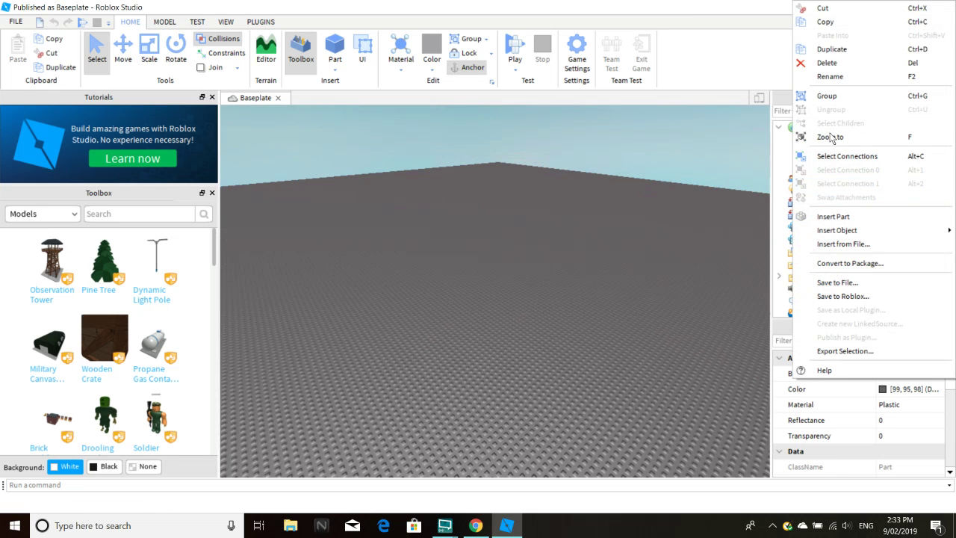
pyautogui.click(821, 64)
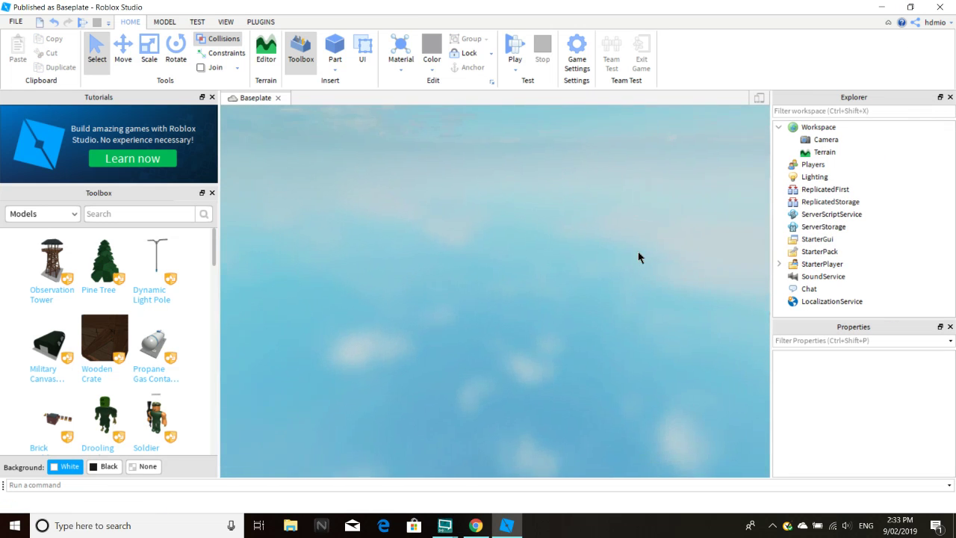
# Step: Use the Load Character plugin to spawn the account's avatar as an R6 rig by entering its username
pyautogui.click(254, 24)
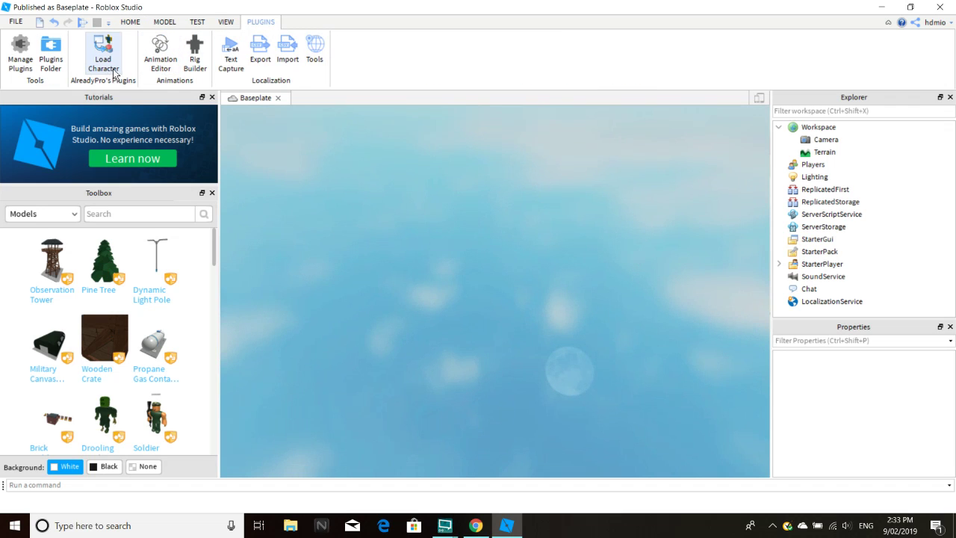
pyautogui.click(111, 69)
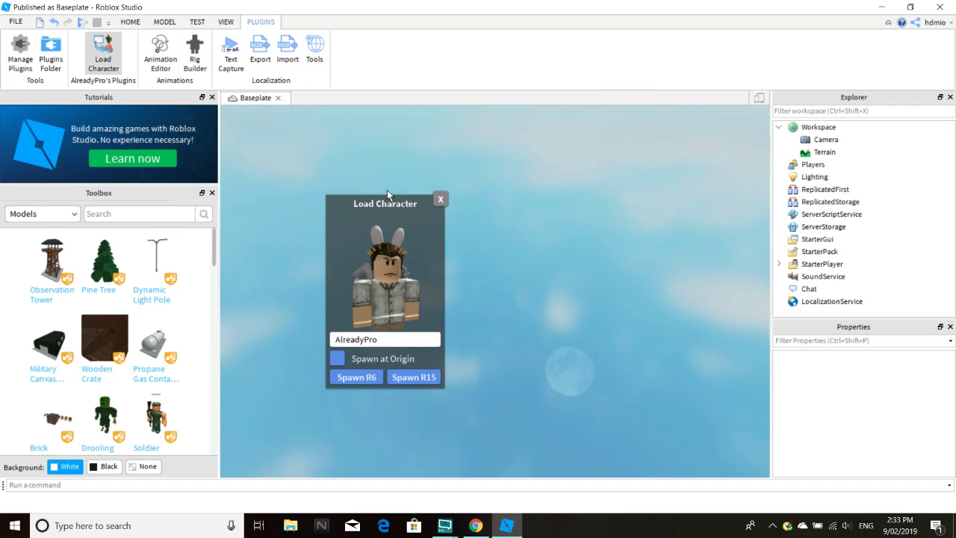
pyautogui.moveTo(381, 211); pyautogui.dragTo(348, 192)
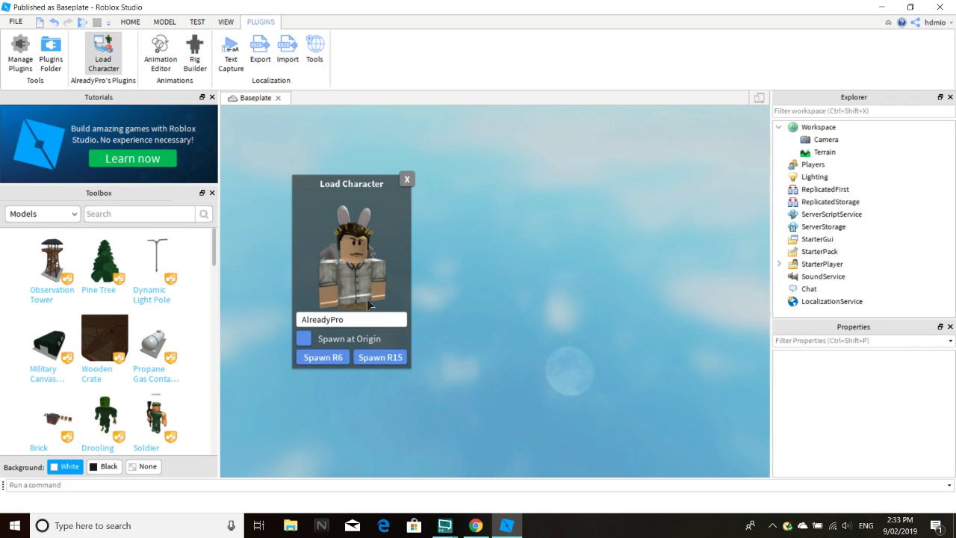
pyautogui.press('BackSpace')
pyautogui.press('BackSpace')
pyautogui.press('BackSpace')
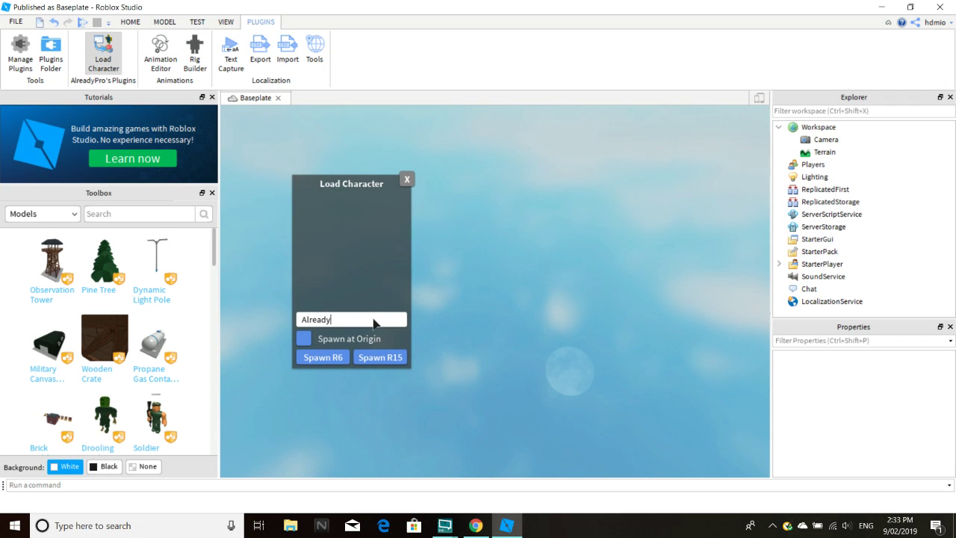
pyautogui.press('BackSpace')
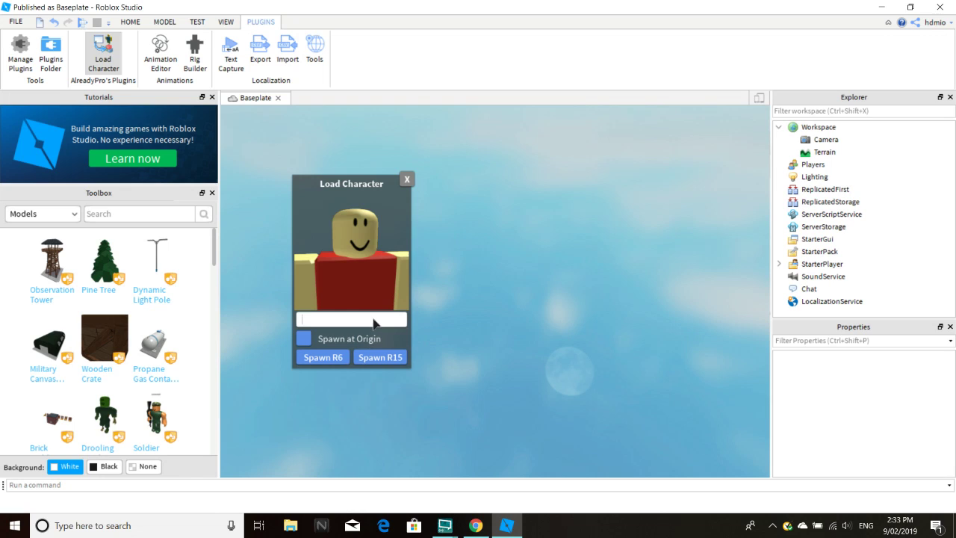
pyautogui.write('hdmio')
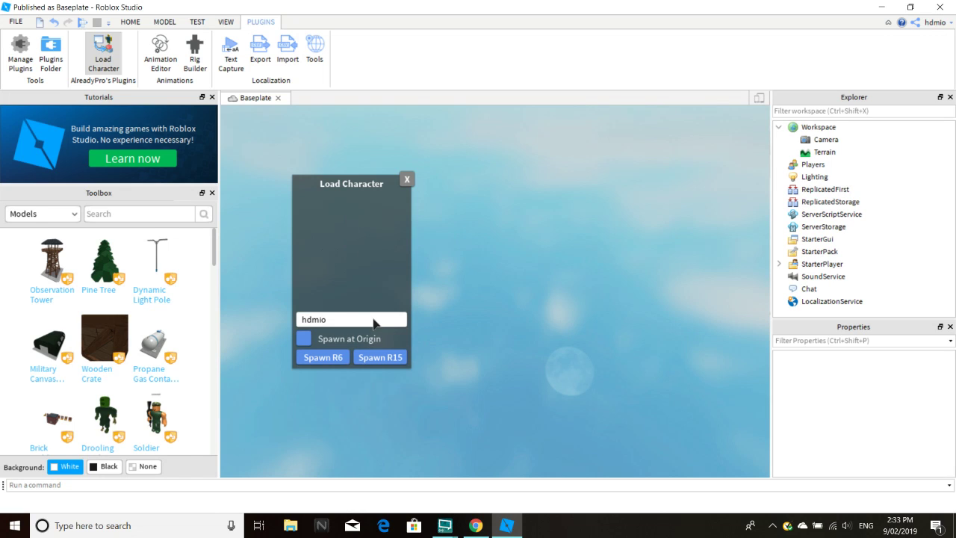
pyautogui.click(340, 358)
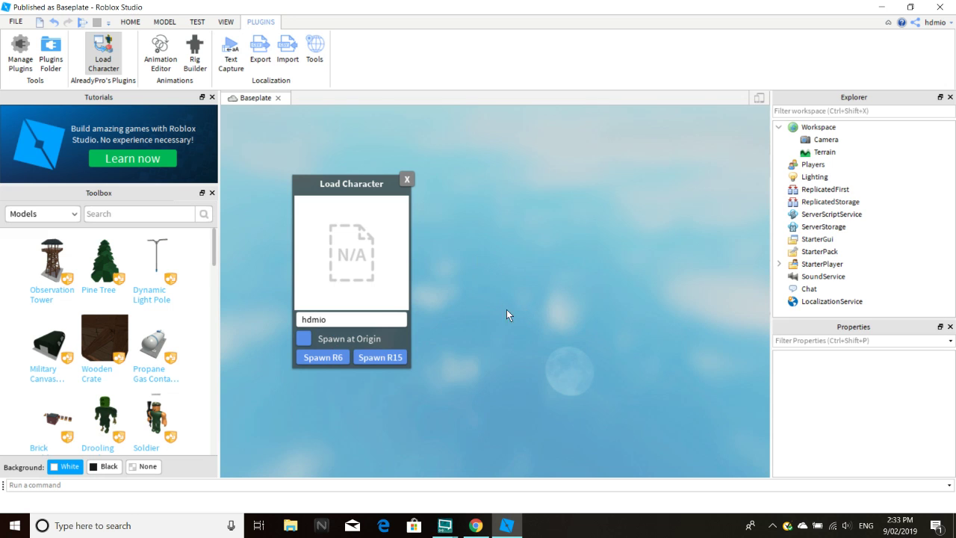
# Step: Confirm the spawned avatar, close the loader, and expand the character model in Explorer
pyautogui.press('f')
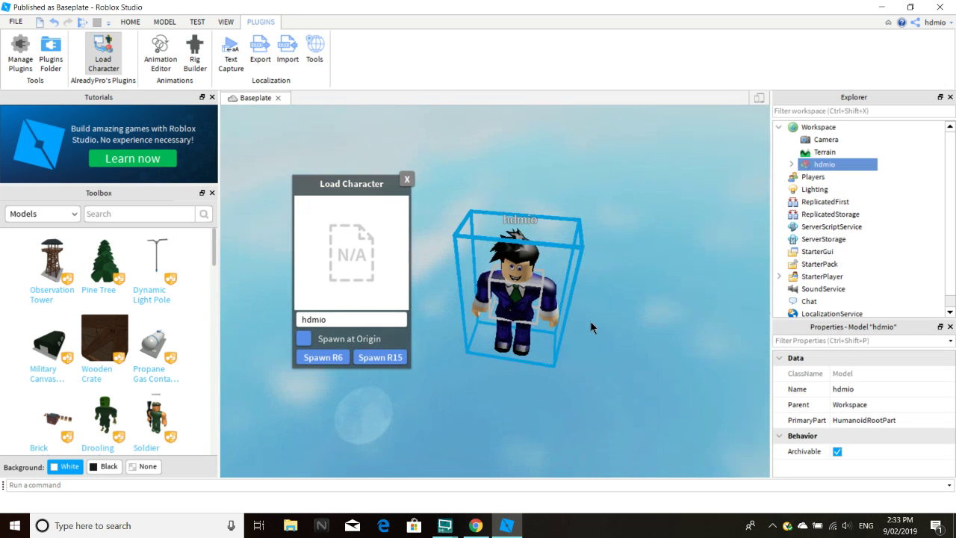
pyautogui.click(493, 176)
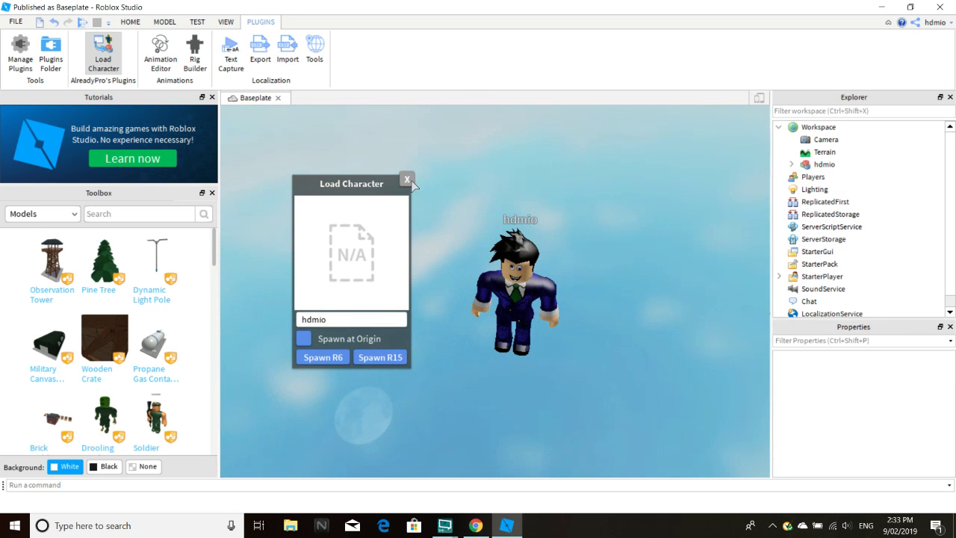
pyautogui.click(407, 180)
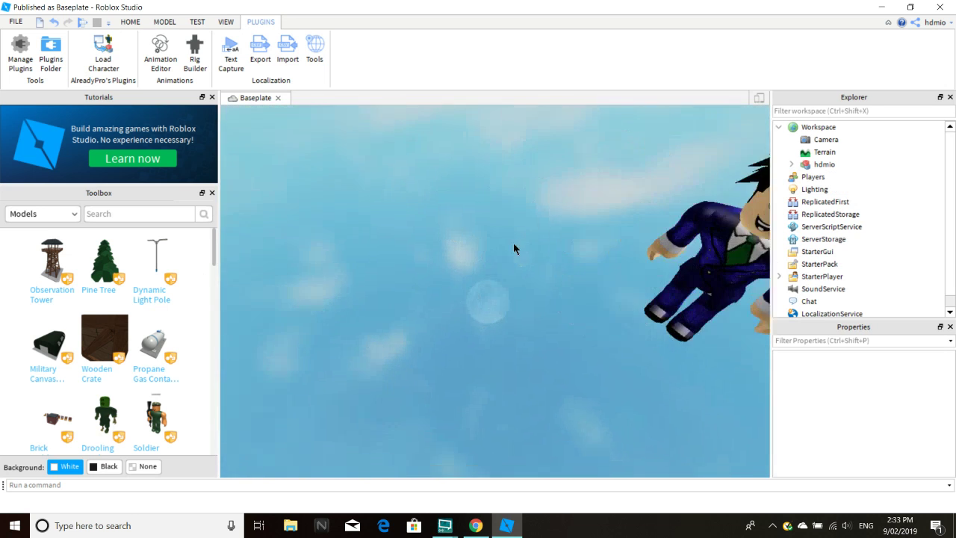
pyautogui.click(513, 243)
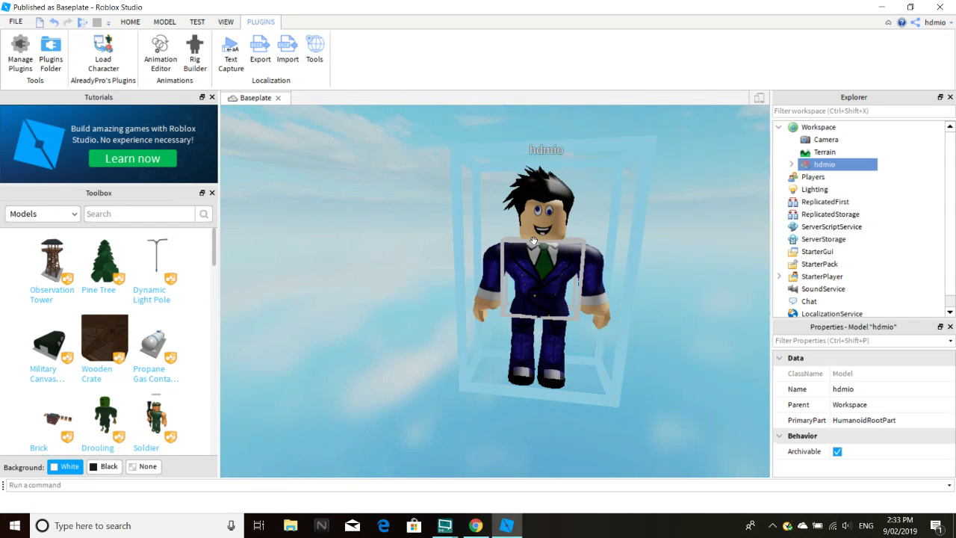
pyautogui.click(791, 165)
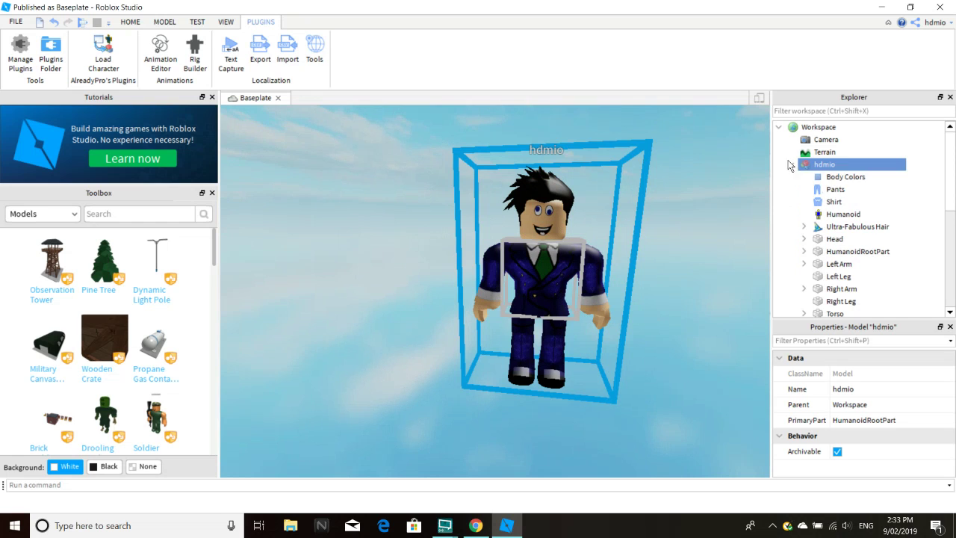
# Step: Delete HumanoidRootPart, Left Arm, Left Leg, Right Arm, Right Leg and Torso
pyautogui.click(823, 254)
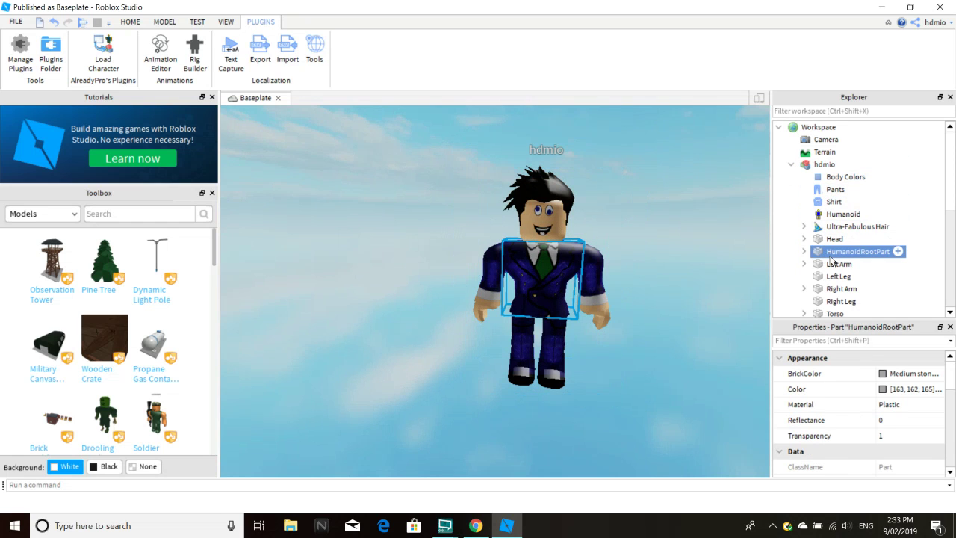
pyautogui.press('Delete')
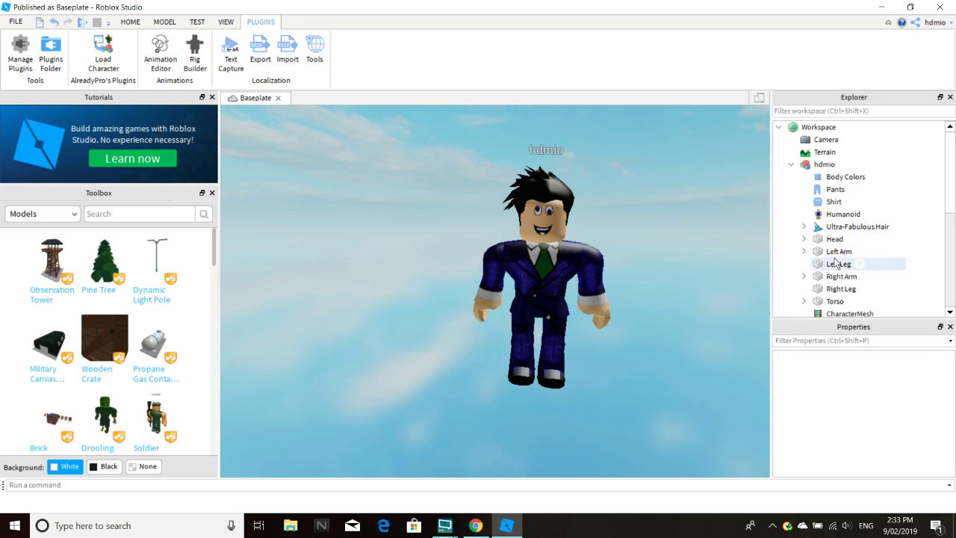
pyautogui.click(835, 254)
pyautogui.press('Delete')
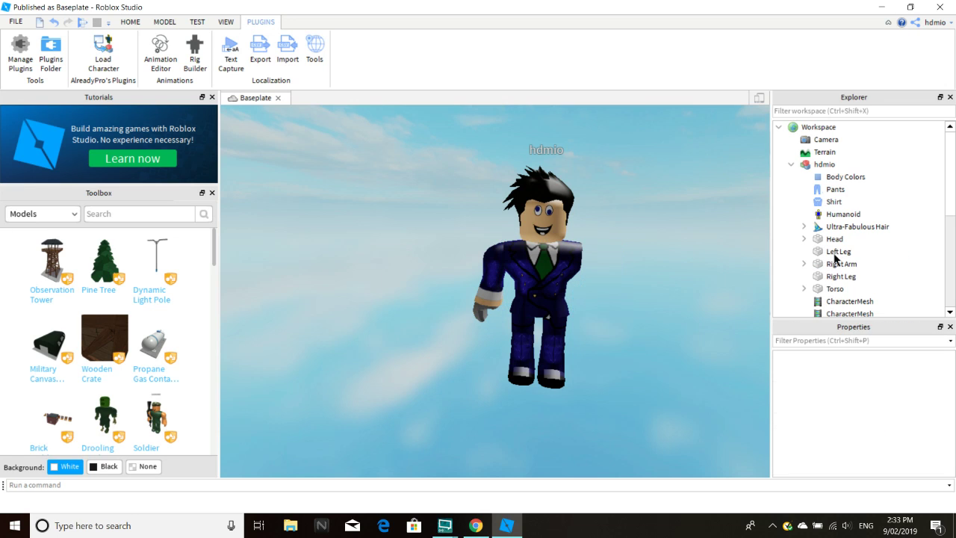
pyautogui.click(835, 253)
pyautogui.press('Delete')
pyautogui.click(835, 254)
pyautogui.press('Delete')
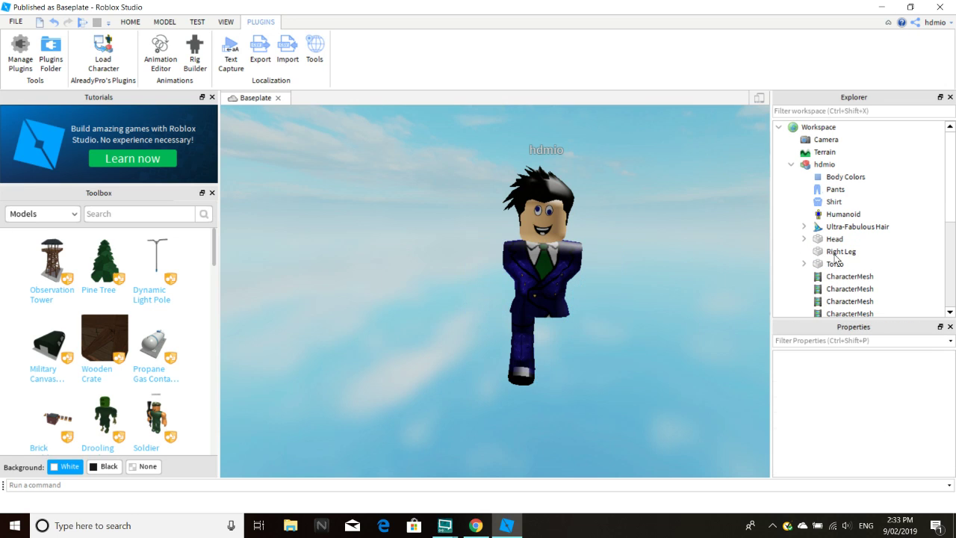
pyautogui.click(835, 254)
pyautogui.press('Delete')
pyautogui.click(835, 254)
pyautogui.press('Delete')
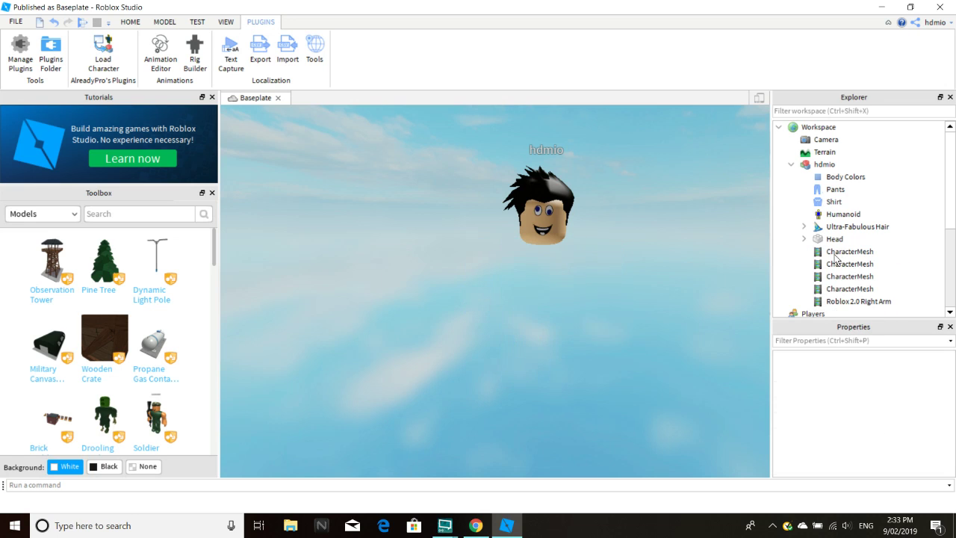
# Step: Delete the Humanoid, then expand the Head and select its face decal
pyautogui.click(830, 214)
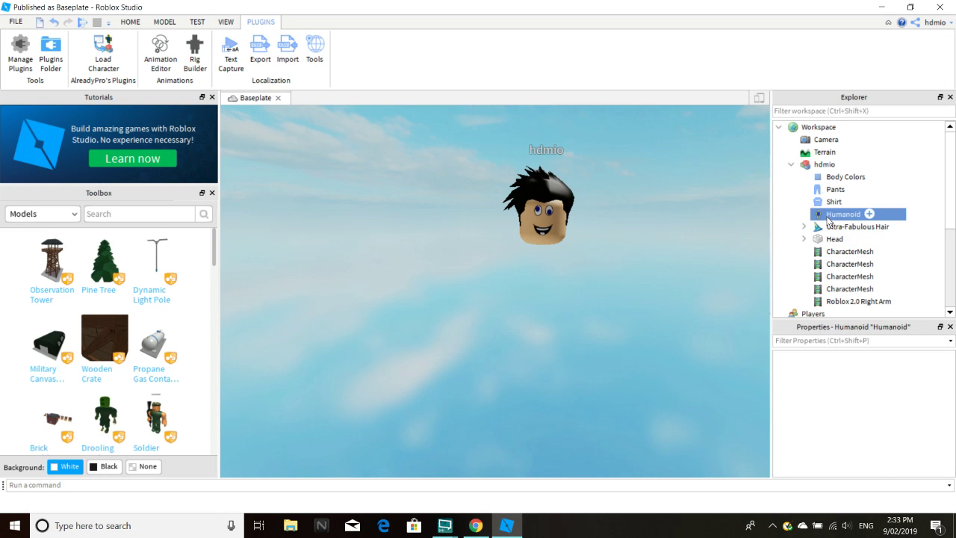
pyautogui.press('Delete')
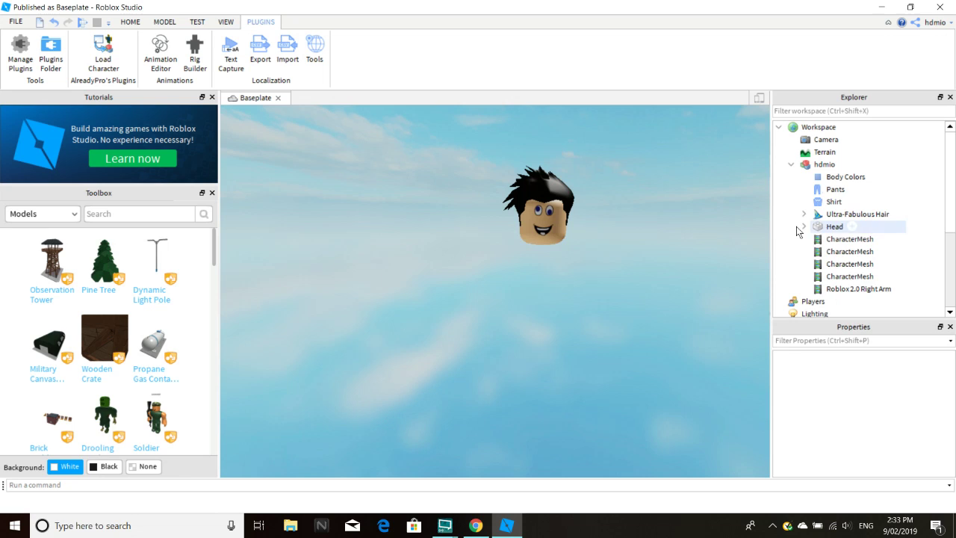
pyautogui.click(812, 228)
pyautogui.click(804, 227)
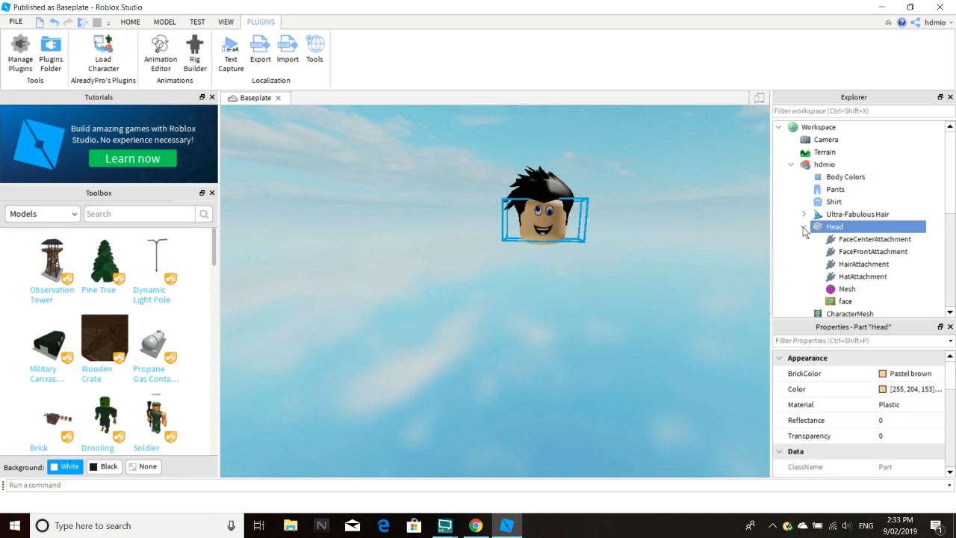
pyautogui.click(847, 301)
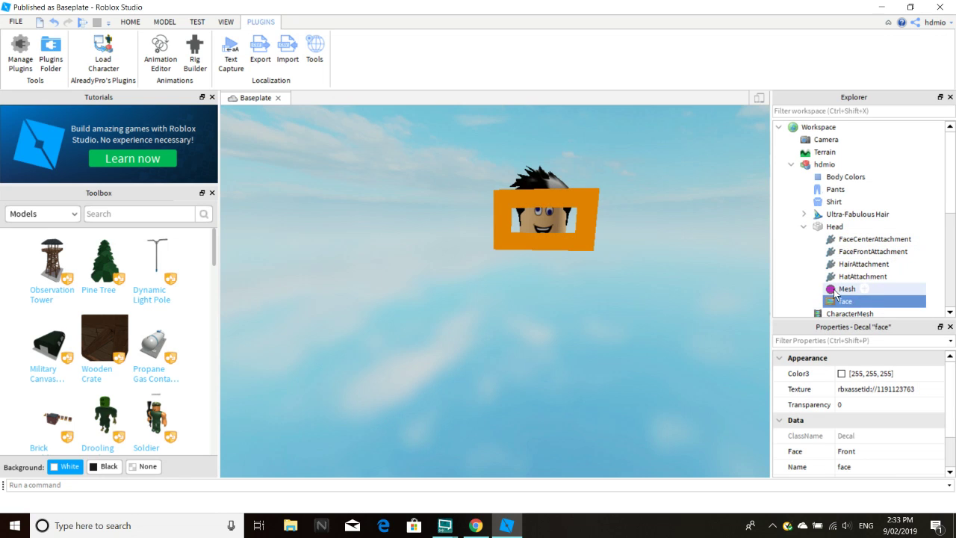
# Step: Delete the face decal from the Head
pyautogui.press('Delete')
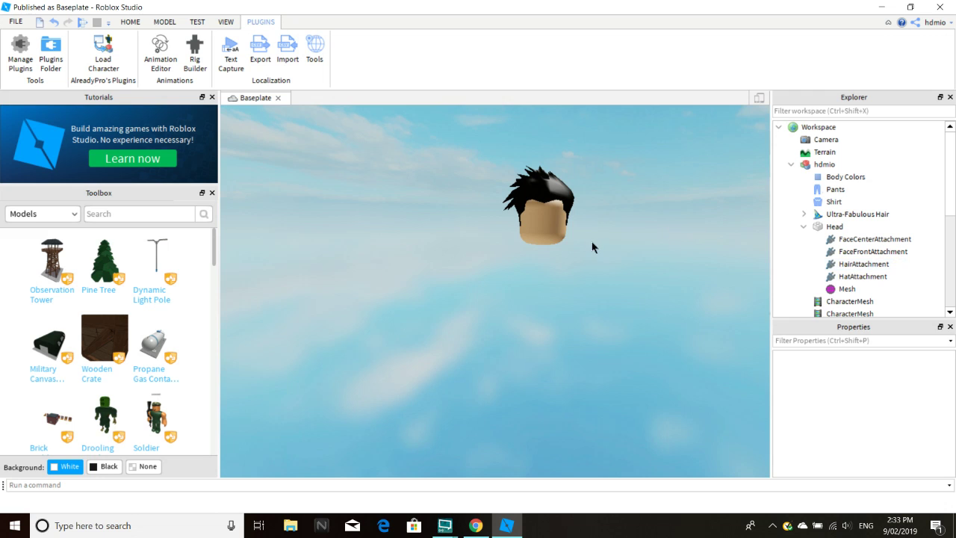
pyautogui.scroll(3, 590, 245)
pyautogui.scroll(-2, 592, 247)
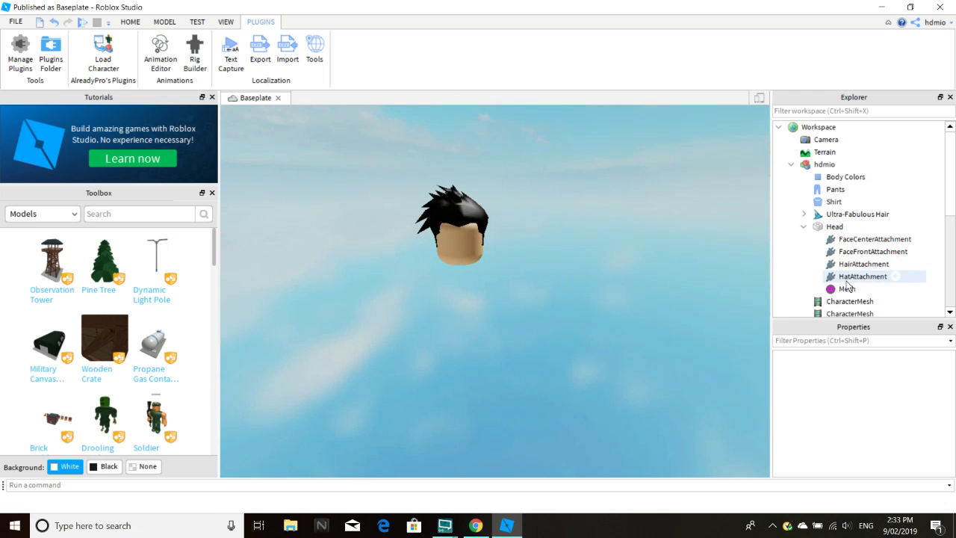
# Step: Zoom the camera to the Head and adjust the distance to frame it closely
pyautogui.click(830, 231)
pyautogui.rightClick(830, 231)
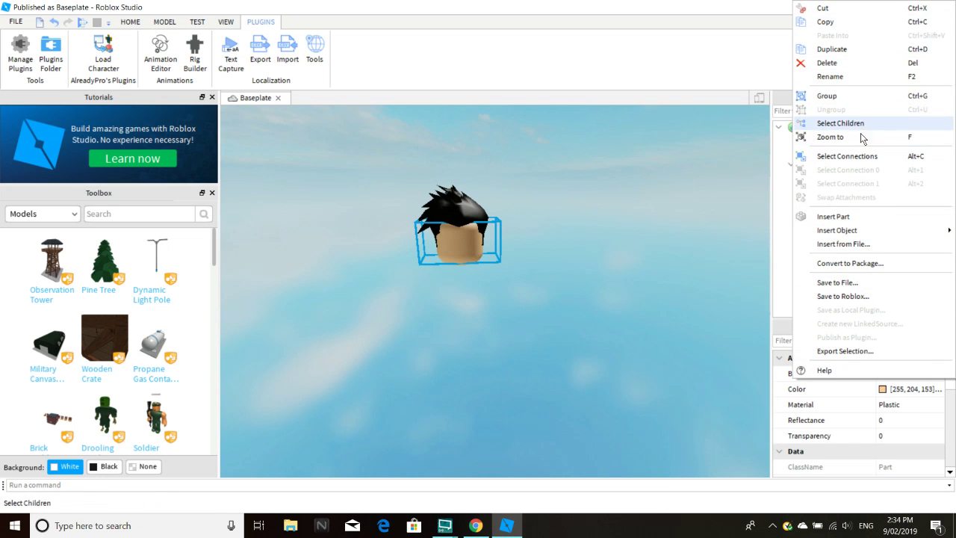
pyautogui.click(830, 137)
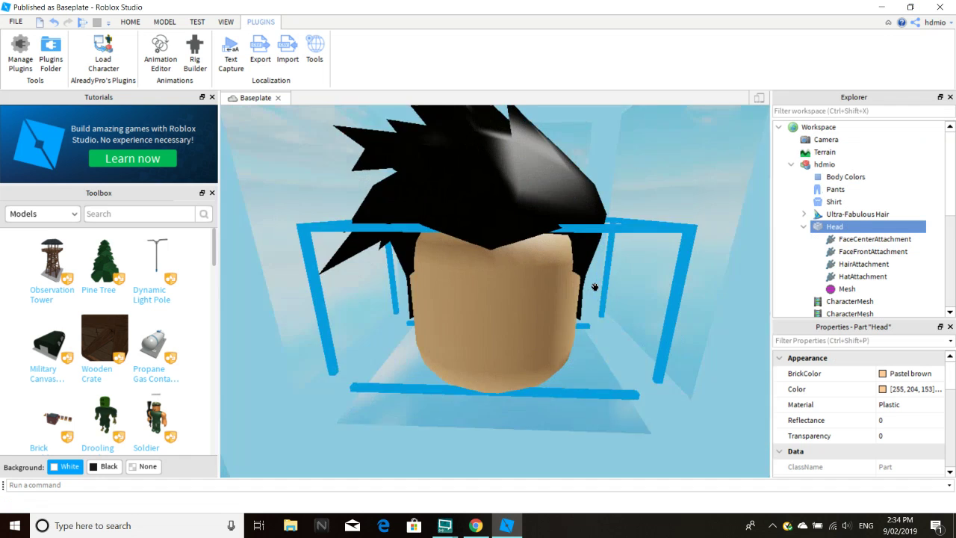
pyautogui.scroll(-10, 595, 288)
pyautogui.scroll(10, 608, 389)
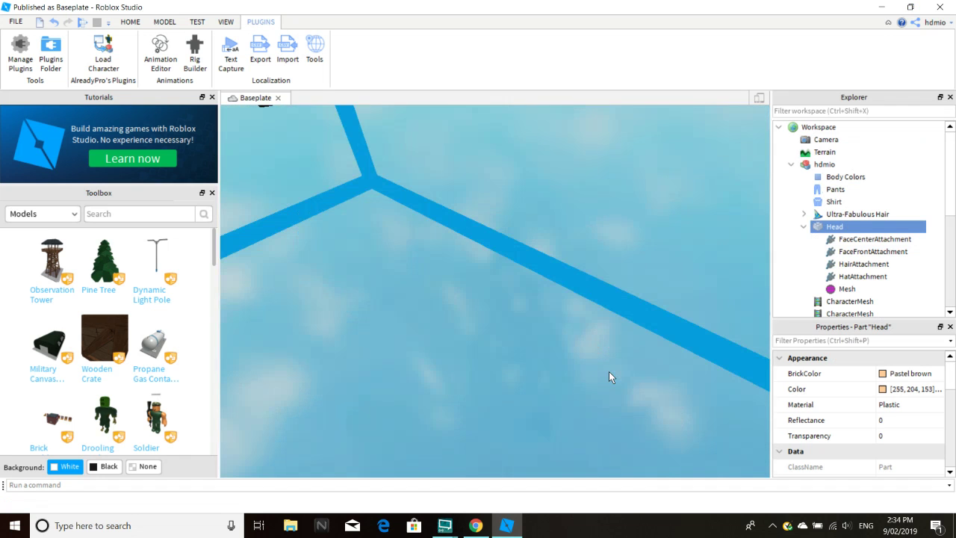
pyautogui.scroll(5, 609, 372)
pyautogui.scroll(-5, 609, 370)
pyautogui.scroll(5, 609, 370)
pyautogui.scroll(-5, 608, 370)
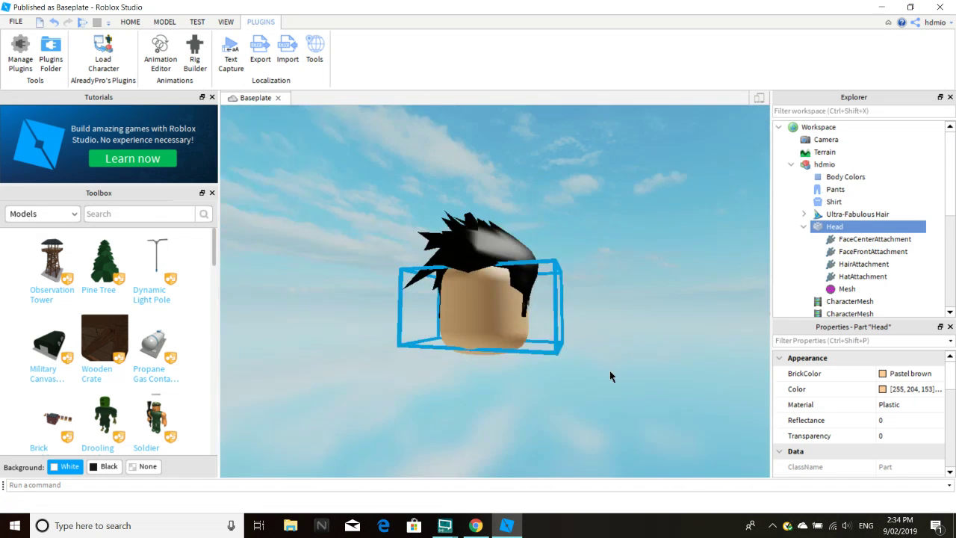
pyautogui.scroll(2, 609, 370)
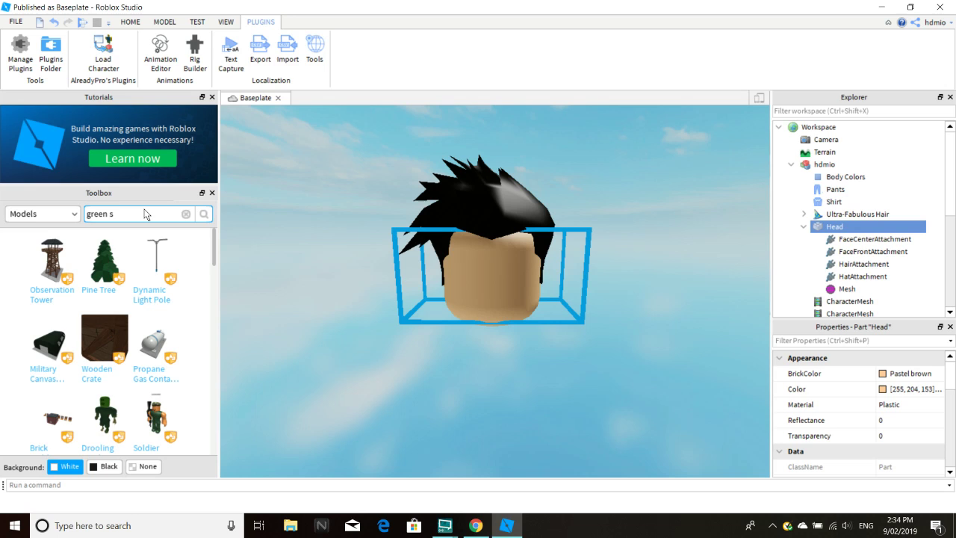
# Step: Insert the green screen sky from the Toolbox search results and recentre the head with A/D
pyautogui.press('Return')
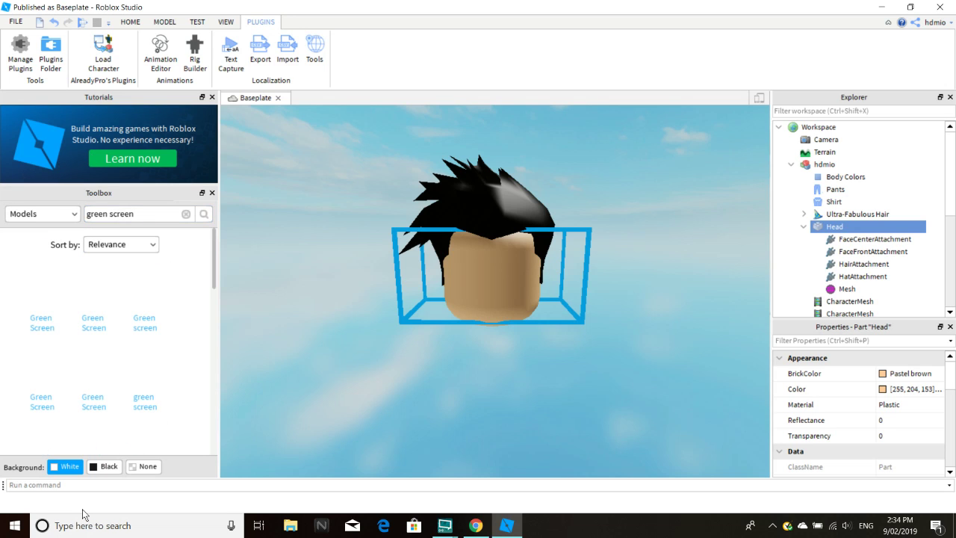
pyautogui.moveTo(60, 290)
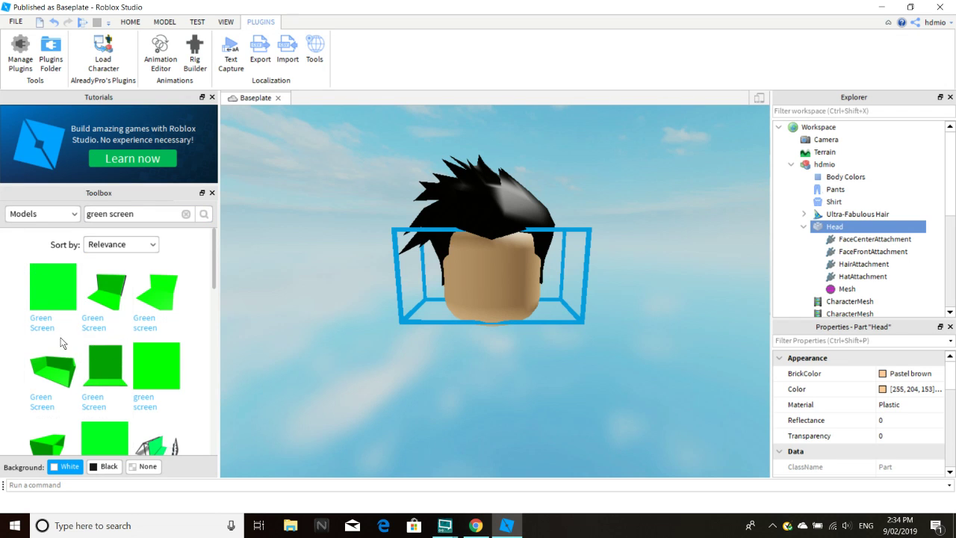
pyautogui.moveTo(157, 331)
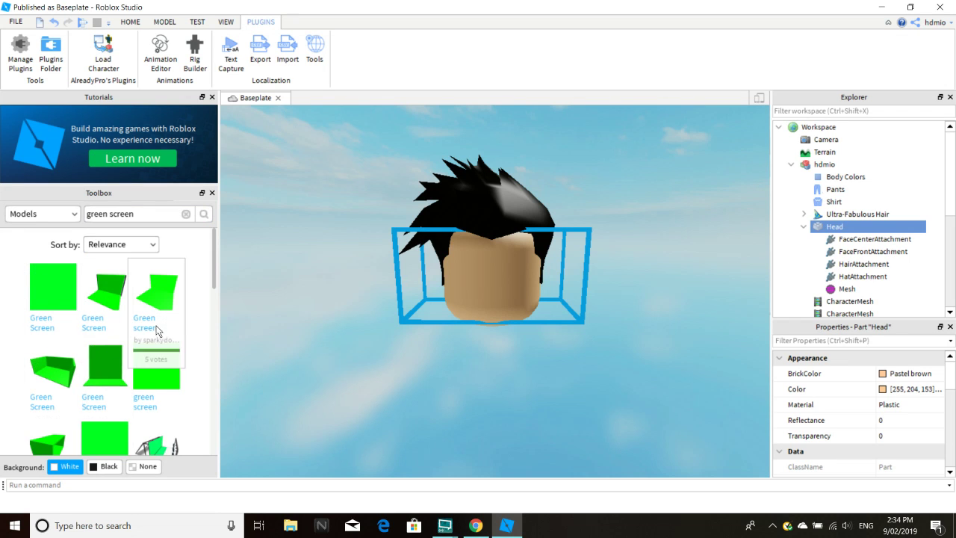
pyautogui.click(152, 373)
pyautogui.press('a')
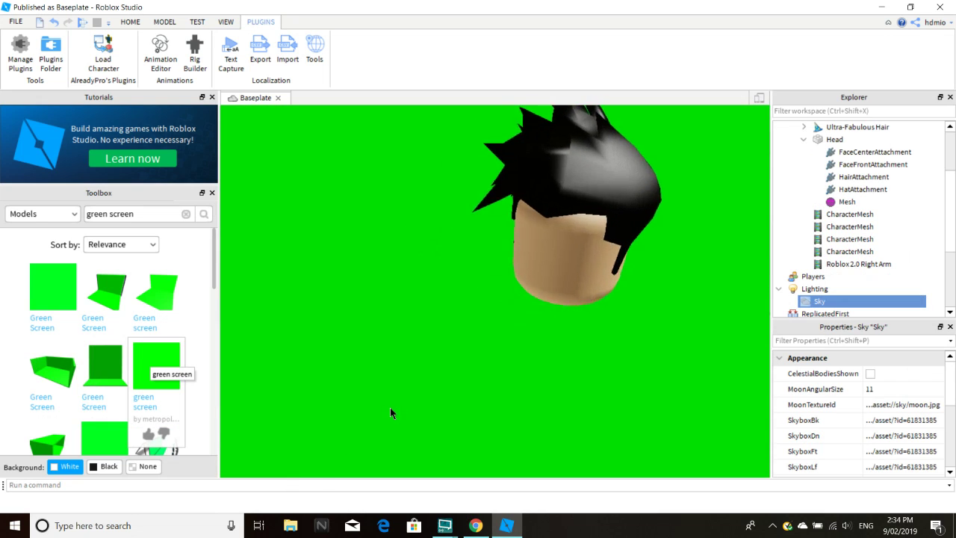
pyautogui.press('d')
pyautogui.press('d')
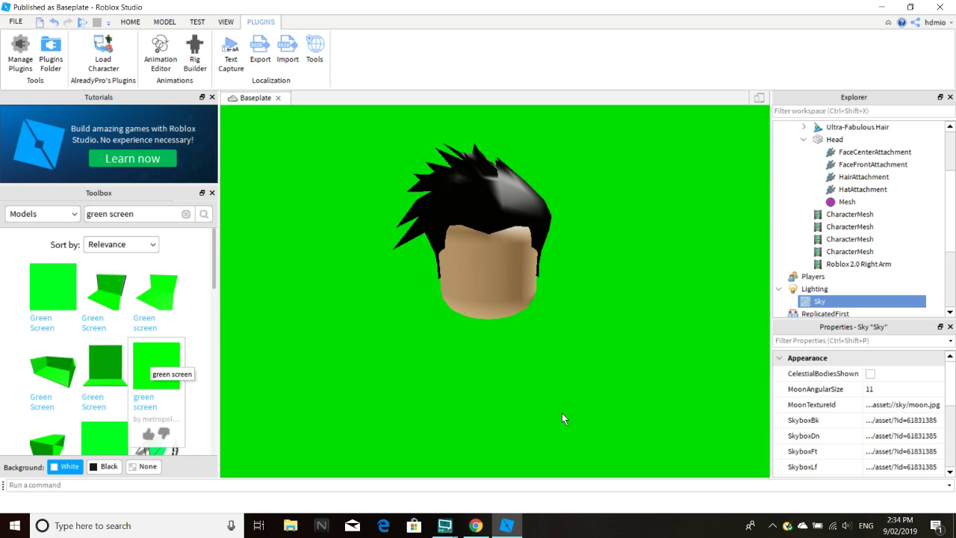
pyautogui.press('a')
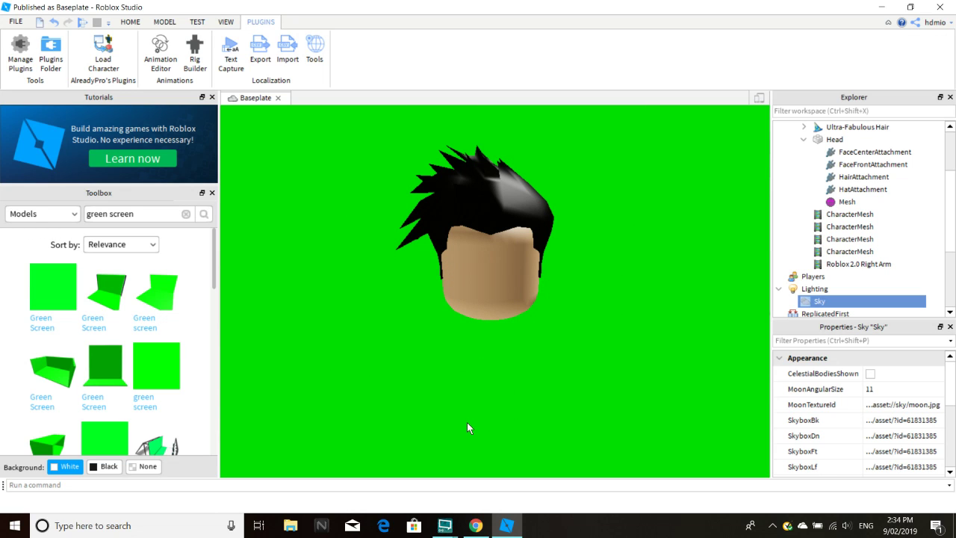
# Step: Launch Snipping Tool and snip the head on its green background
pyautogui.click(90, 527)
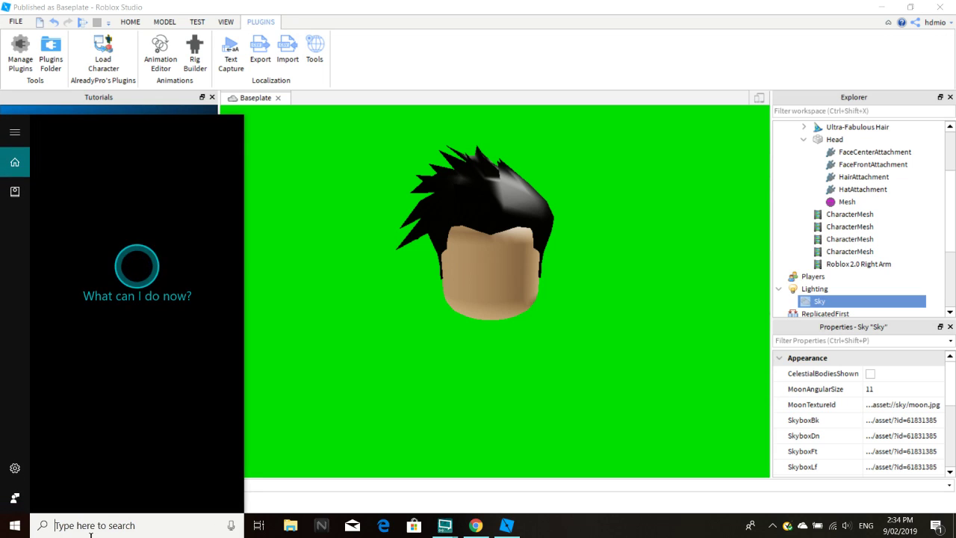
pyautogui.write('snippi')
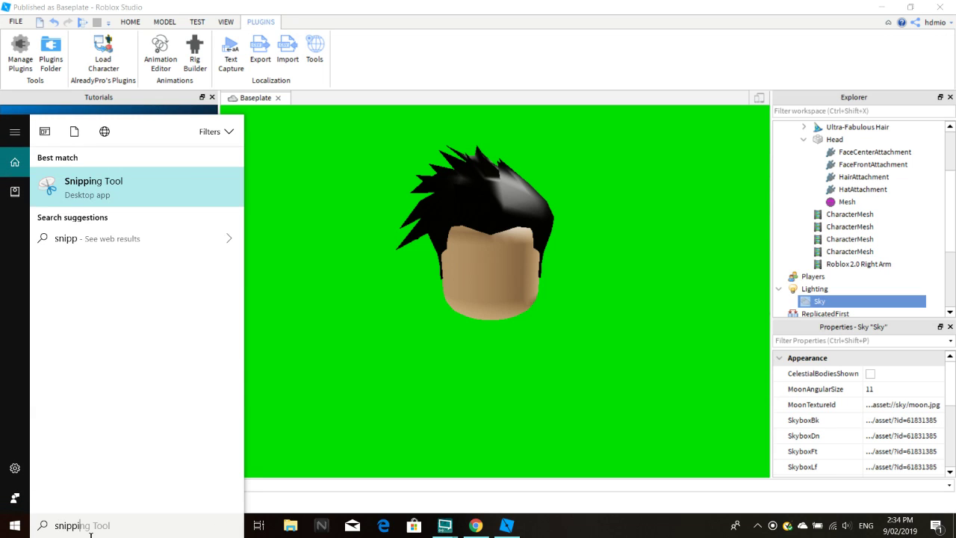
pyautogui.write('ng')
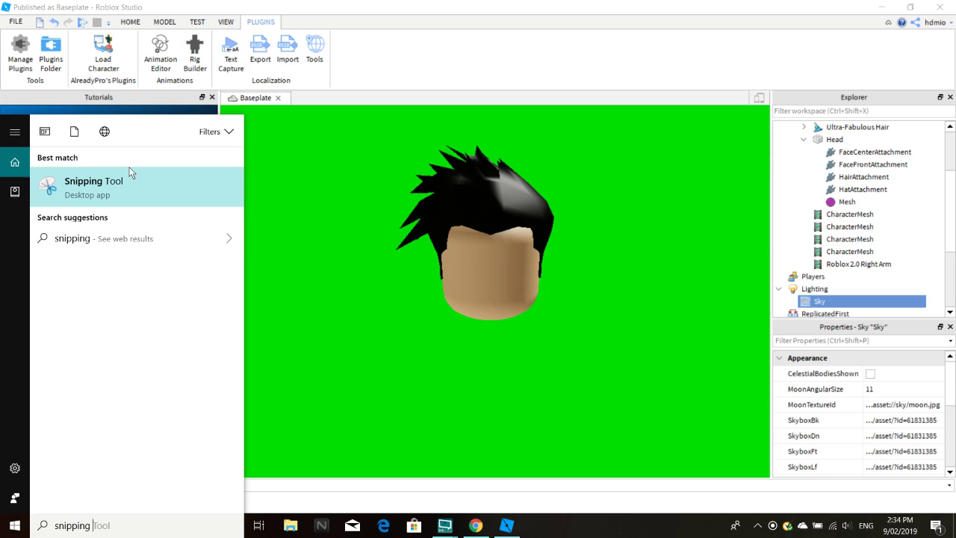
pyautogui.click(131, 169)
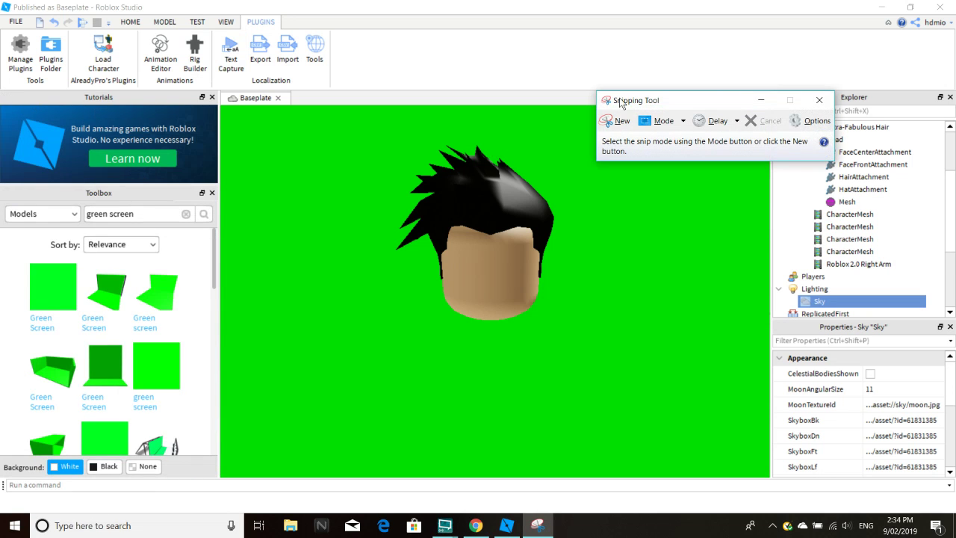
pyautogui.click(618, 121)
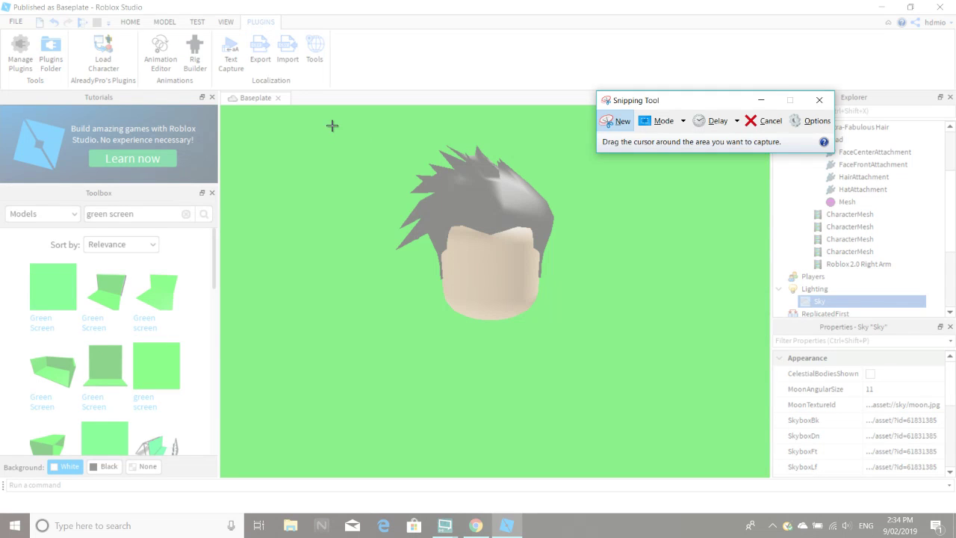
pyautogui.moveTo(332, 125); pyautogui.dragTo(607, 364)
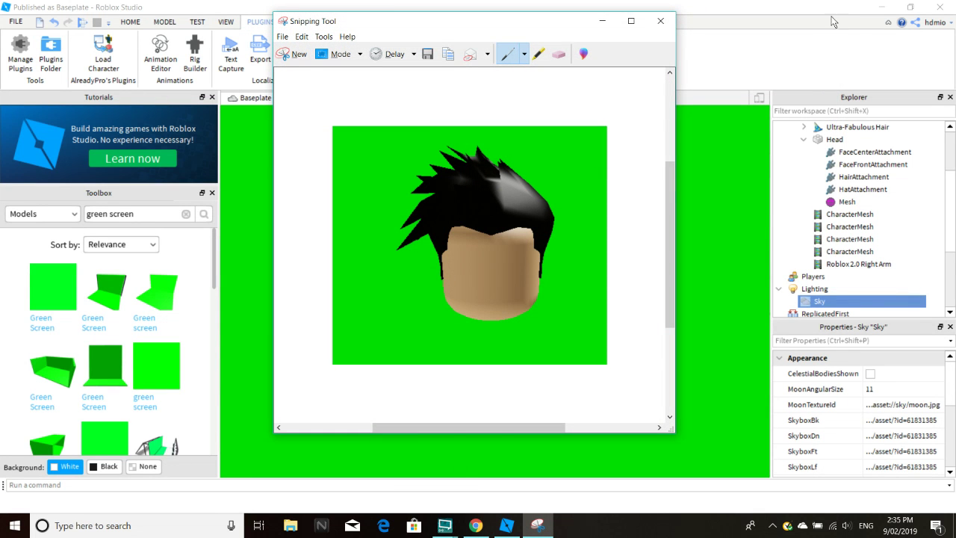
# Step: Retake the snip as a tighter square around the head
pyautogui.click(282, 37)
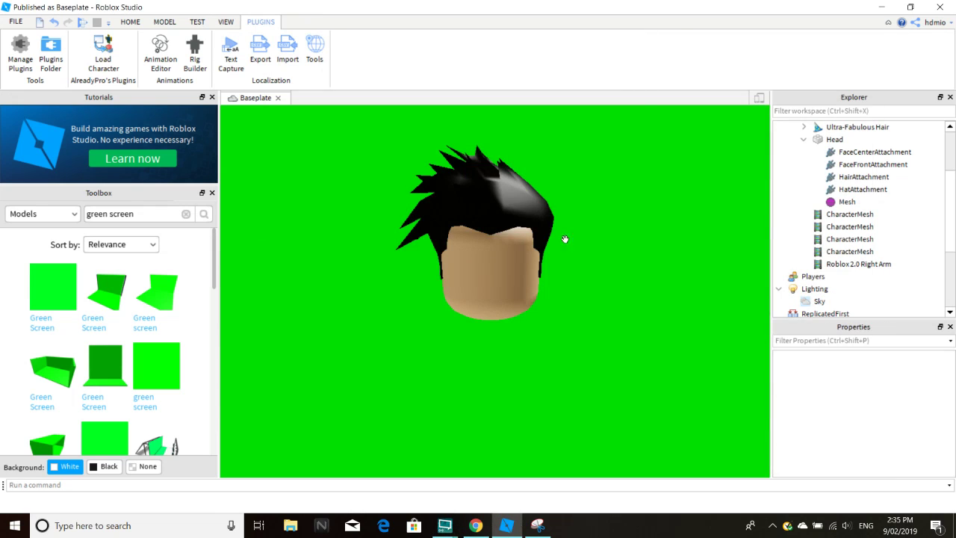
pyautogui.click(538, 525)
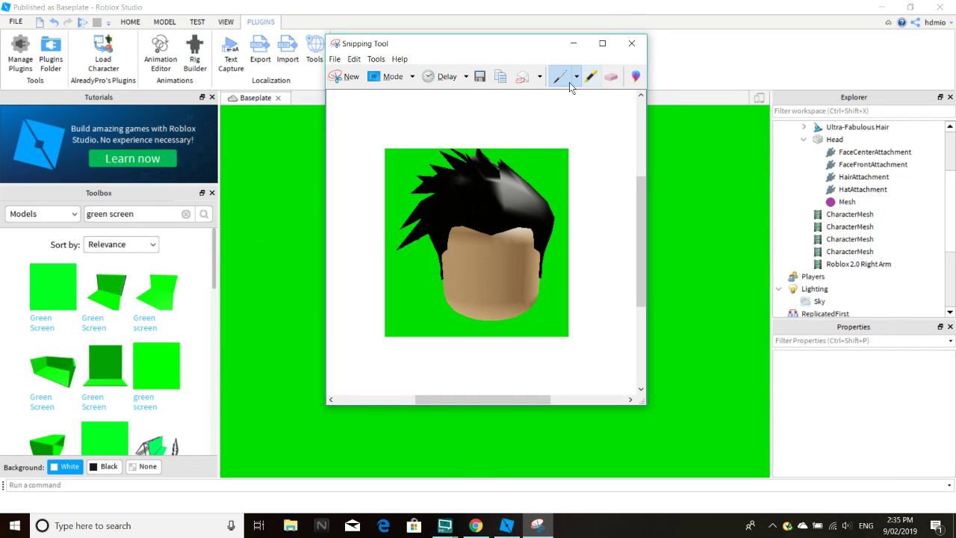
pyautogui.click(342, 77)
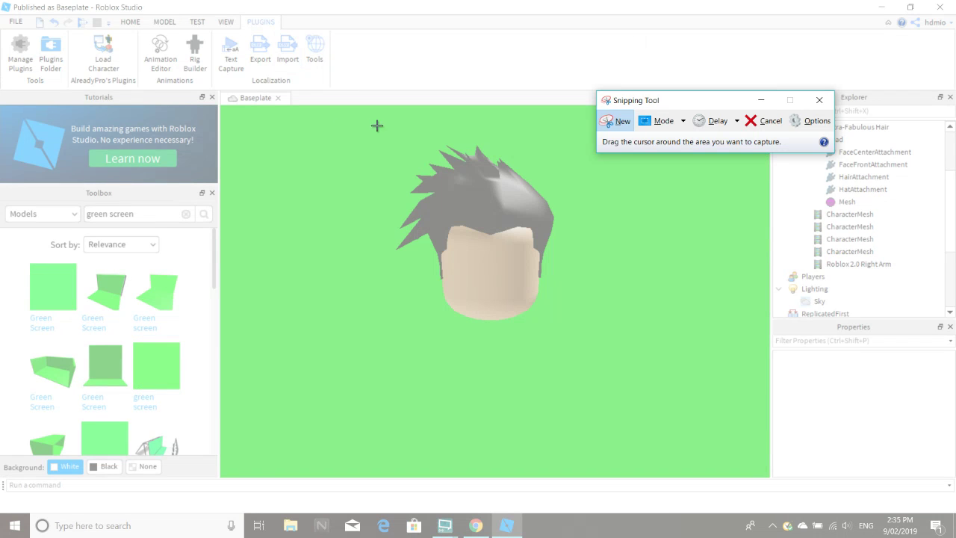
pyautogui.moveTo(360, 117); pyautogui.dragTo(587, 354)
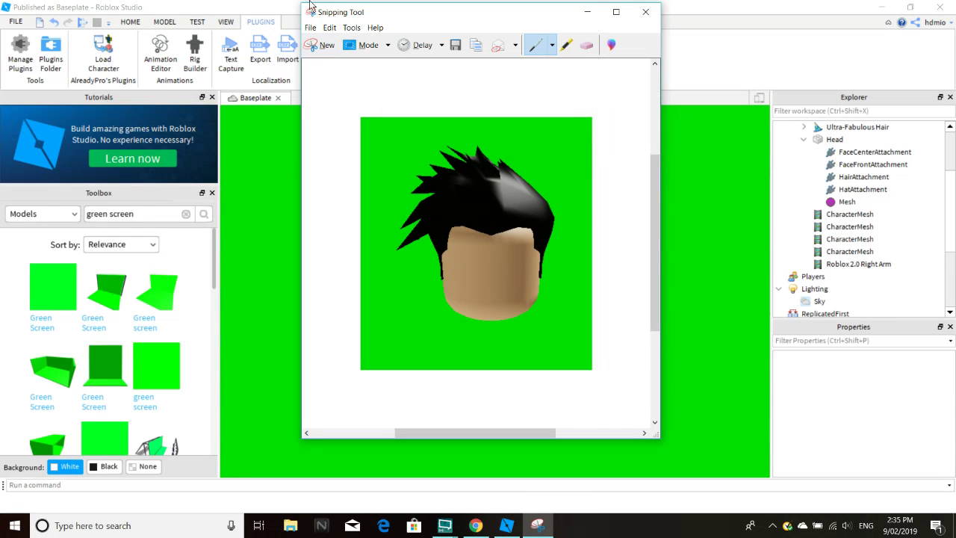
# Step: Save the snip to the Desktop as a PNG named Capture
pyautogui.click(309, 28)
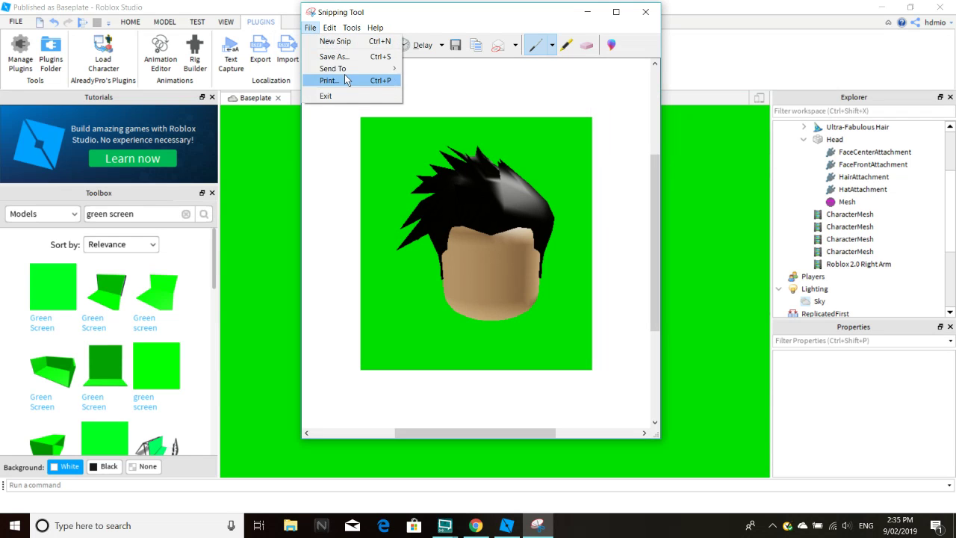
pyautogui.click(345, 60)
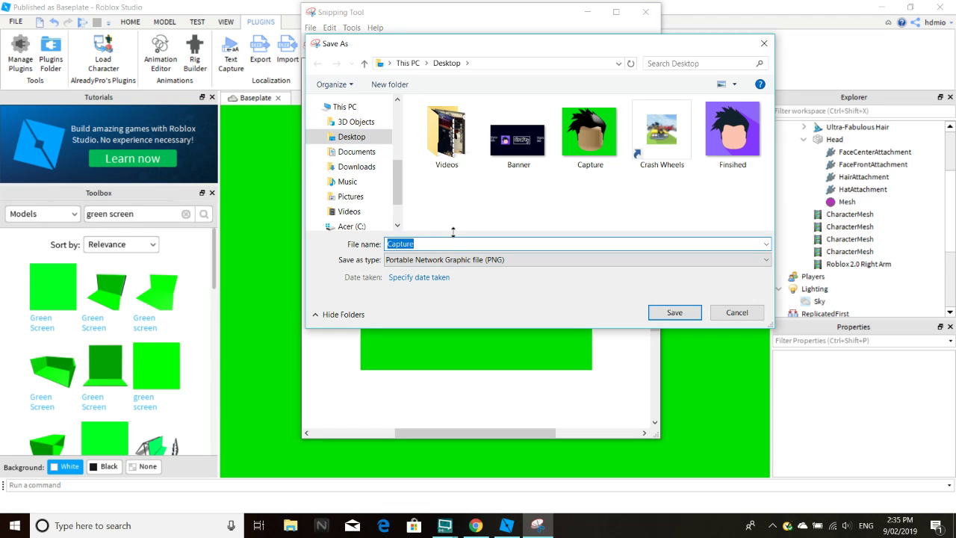
pyautogui.press('BackSpace')
pyautogui.press('capslock')
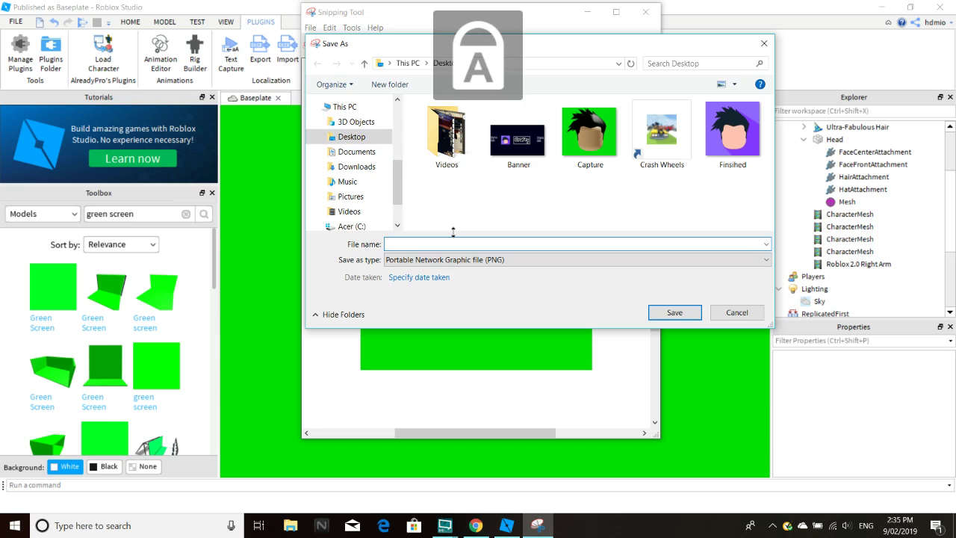
pyautogui.write('C')
pyautogui.press('capslock')
pyautogui.write('apture')
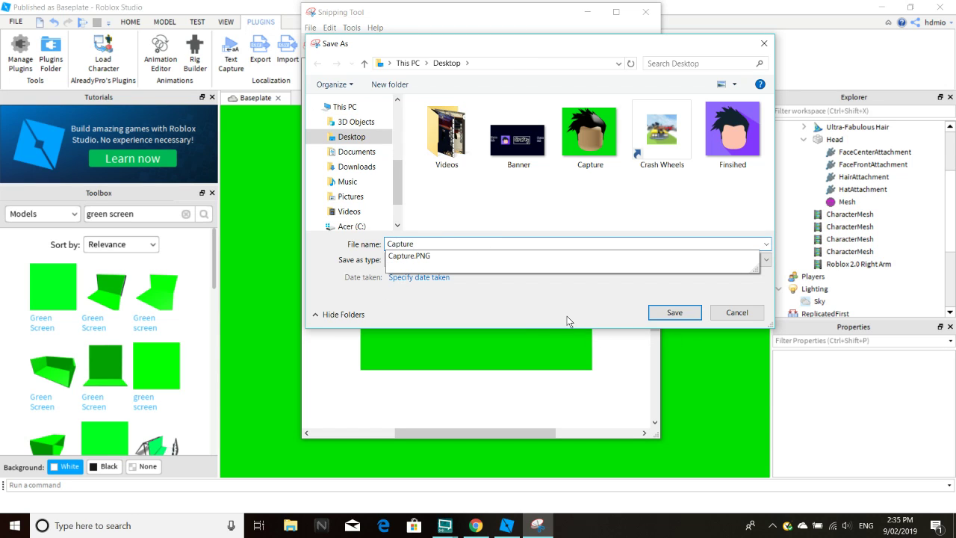
pyautogui.click(543, 260)
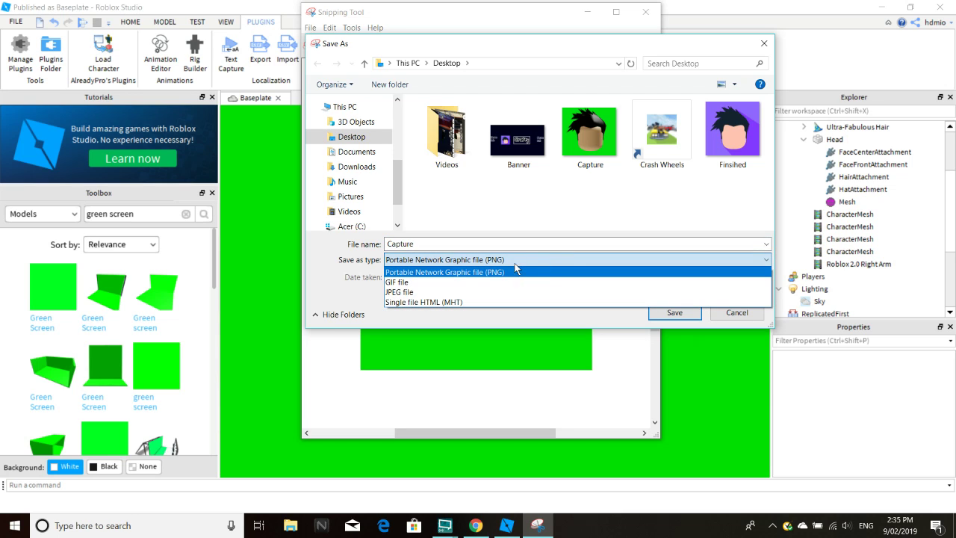
pyautogui.click(545, 271)
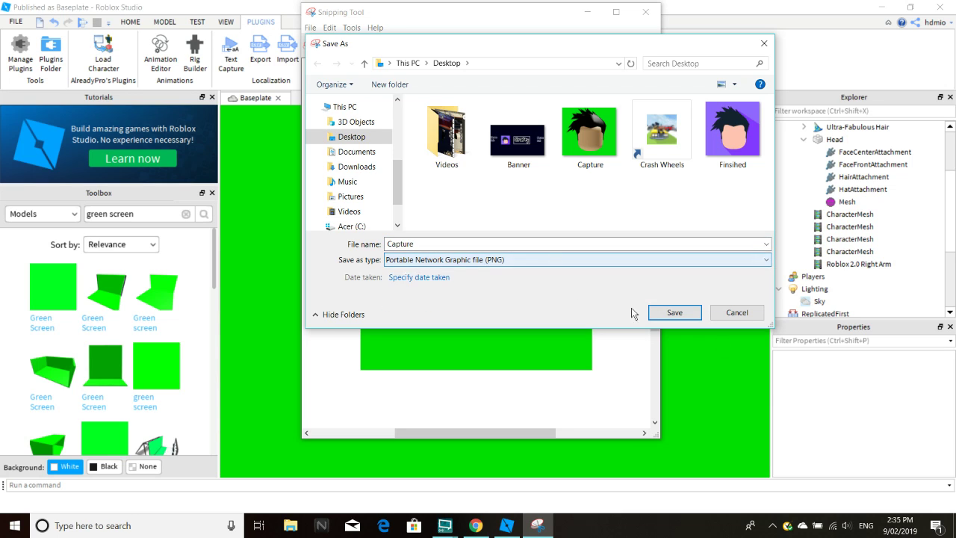
pyautogui.click(677, 313)
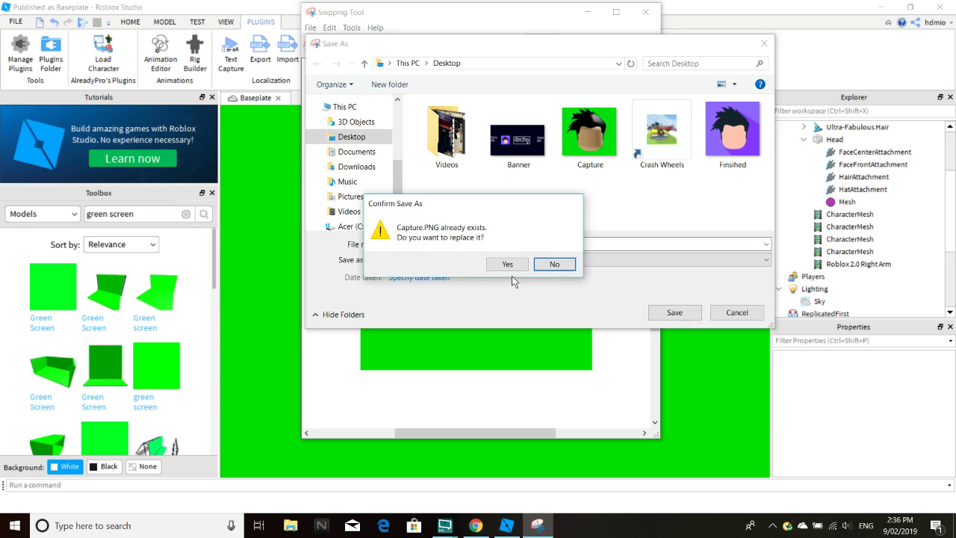
# Step: Decline replacing Capture.PNG and save the snip as 'capture 2' instead
pyautogui.click(553, 265)
pyautogui.write('1')
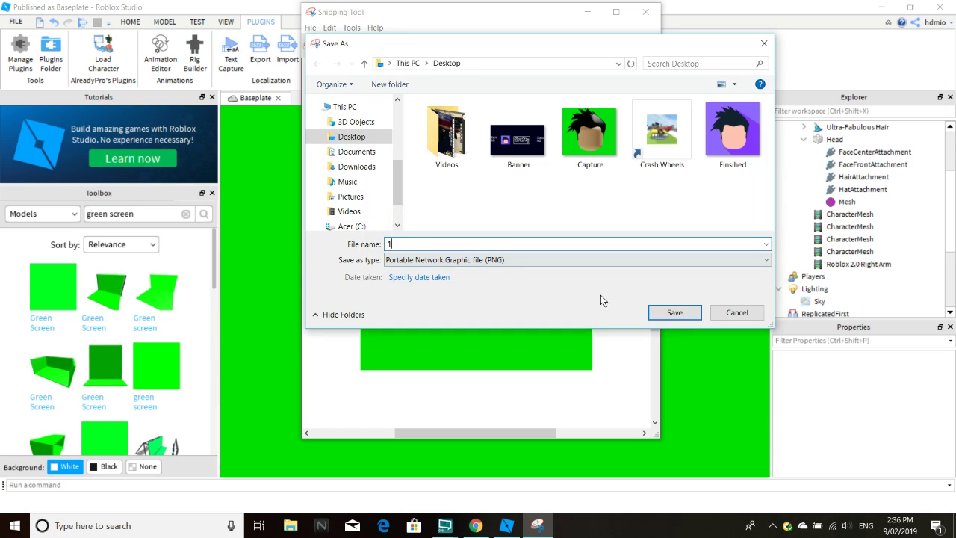
pyautogui.press('Tab')
pyautogui.write('ca')
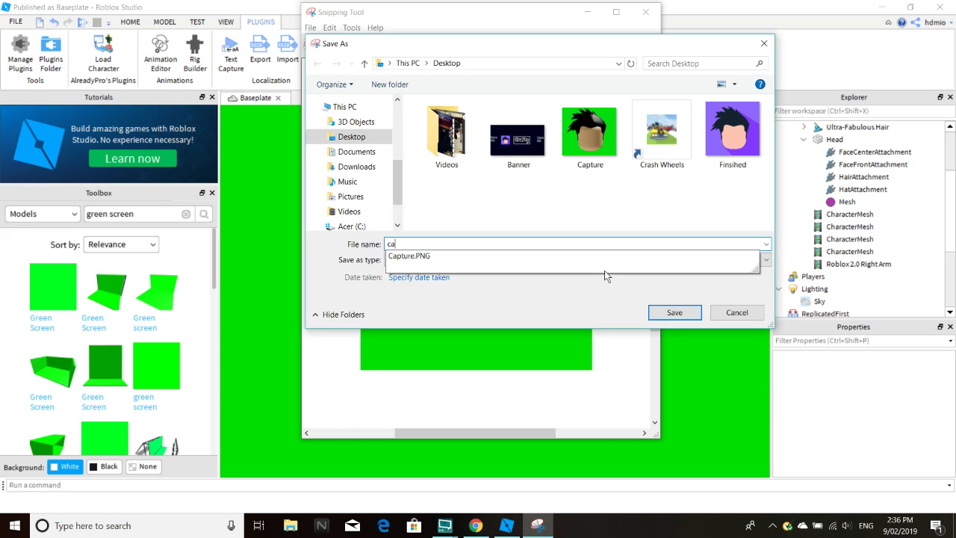
pyautogui.write('pture 2')
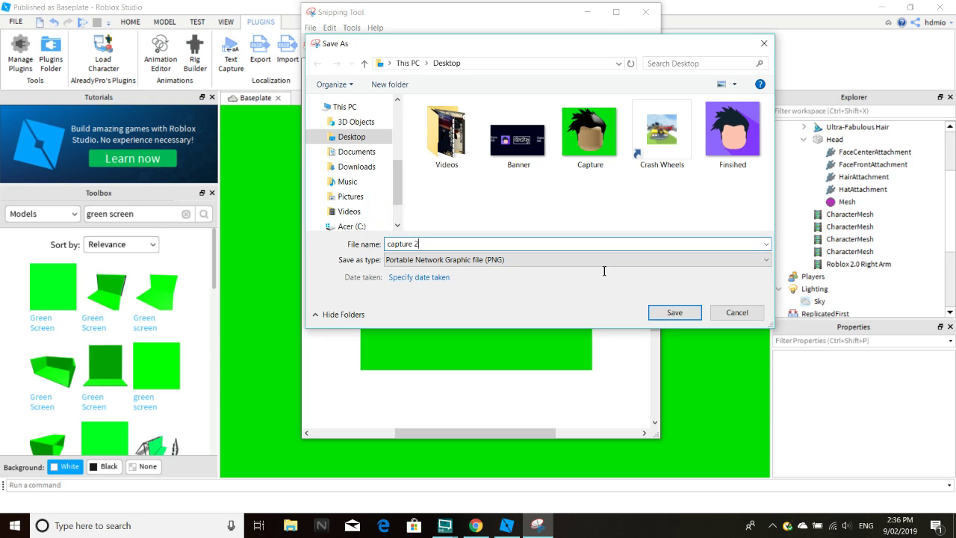
pyautogui.click(690, 312)
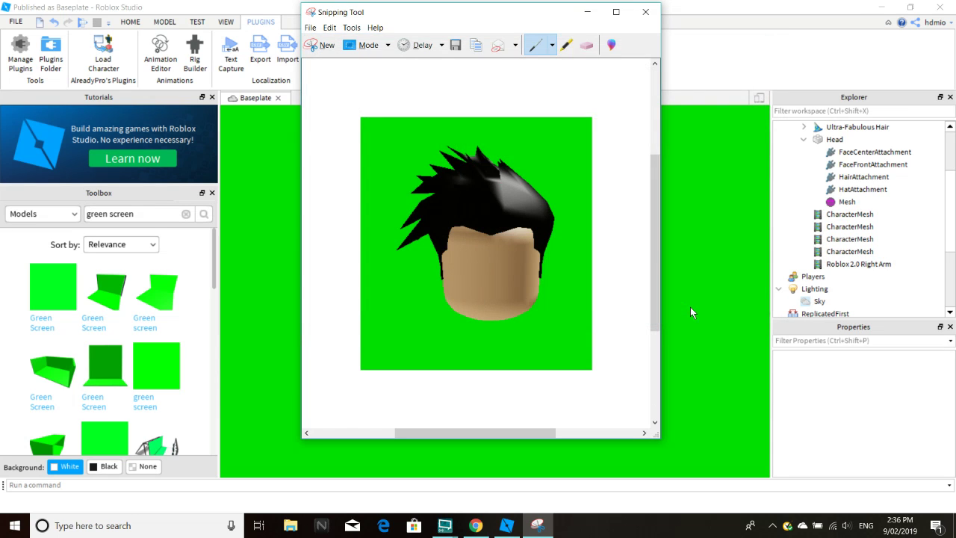
# Step: Clear the desktop by hiding the Snipping Tool, browser and file windows and moving Roblox Studio aside
pyautogui.click(587, 12)
pyautogui.moveTo(821, 12); pyautogui.dragTo(847, 303)
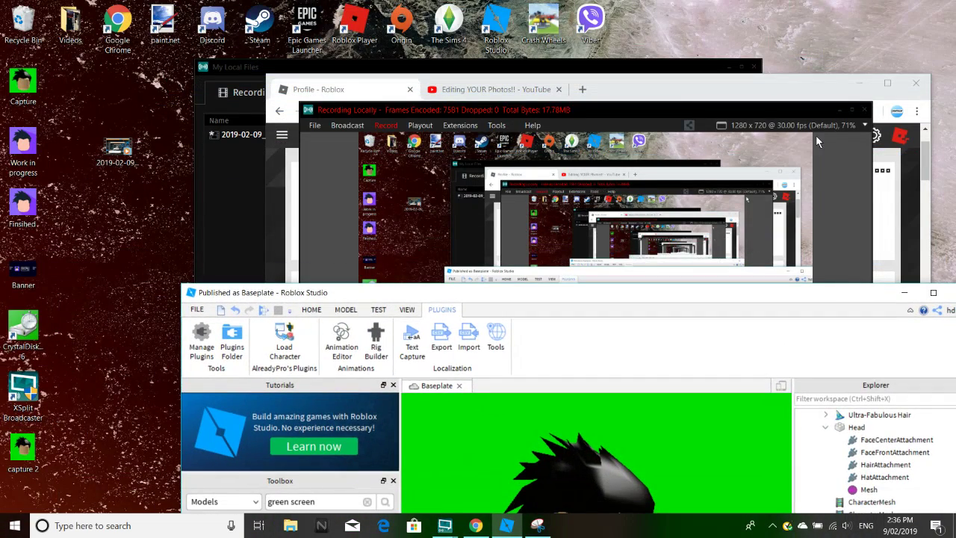
pyautogui.click(859, 83)
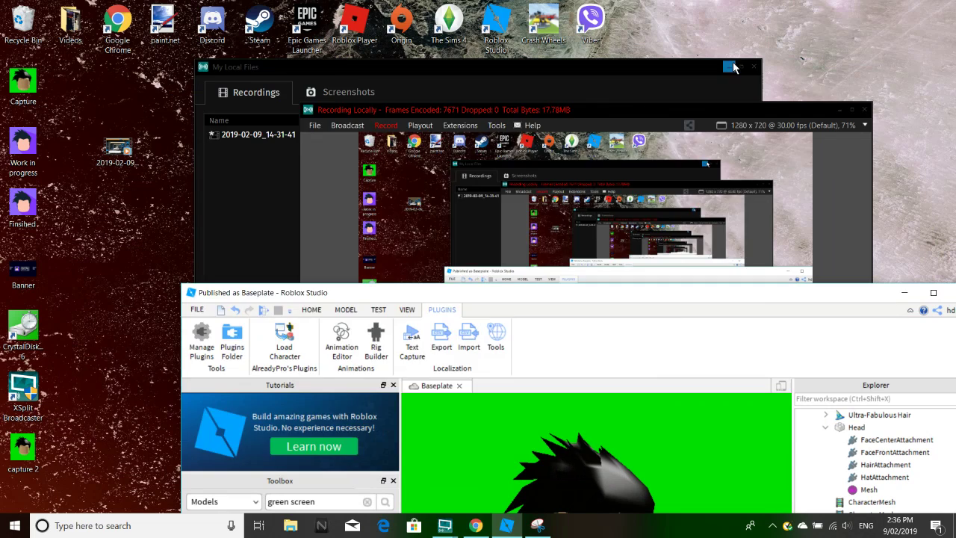
pyautogui.click(730, 68)
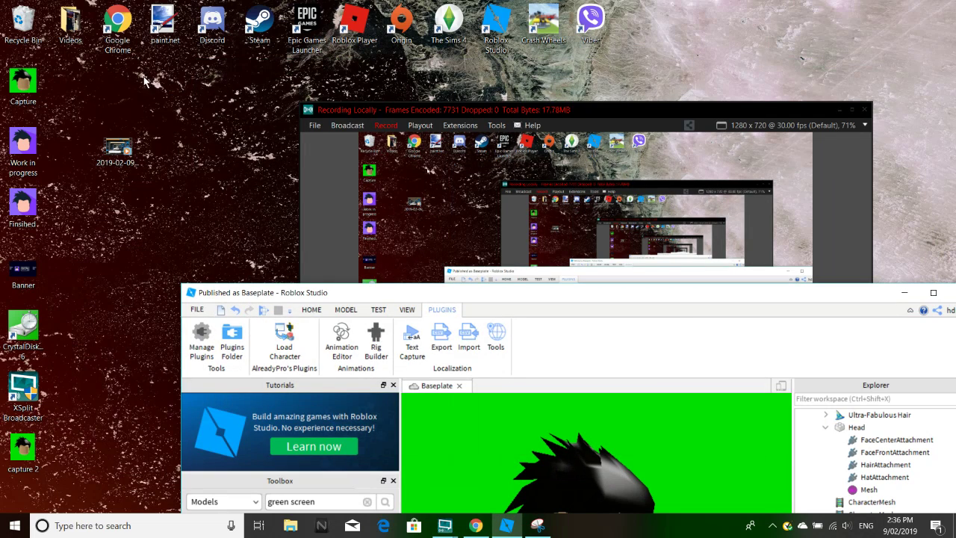
# Step: Launch Paint.NET and drop the Capture image onto its canvas
pyautogui.doubleClick(166, 33)
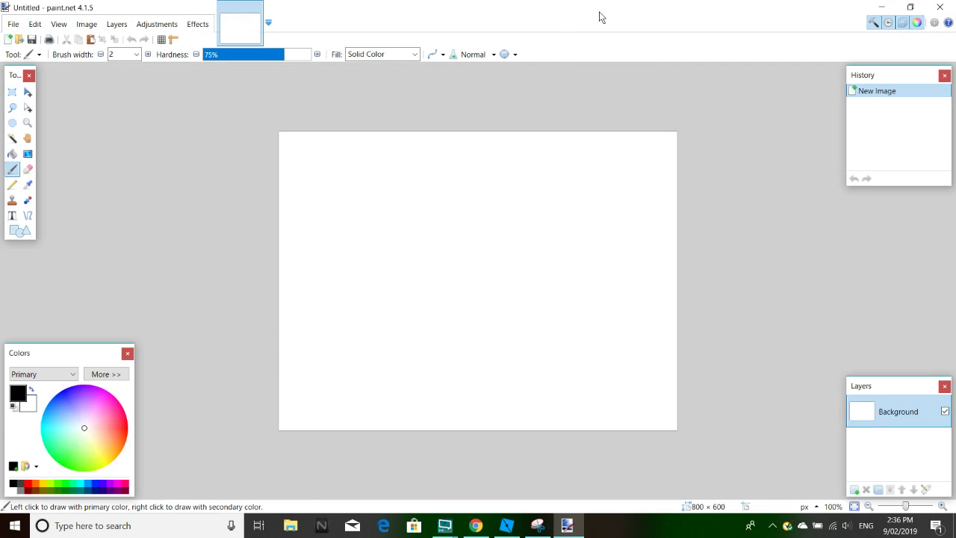
pyautogui.moveTo(602, 15)
pyautogui.mouseDown()
pyautogui.moveTo(657, 25)
pyautogui.moveTo(604, 22)
pyautogui.mouseUp()
pyautogui.moveTo(23, 83)
pyautogui.mouseDown()
pyautogui.moveTo(313, 195)
pyautogui.moveTo(575, 271)
pyautogui.mouseUp()
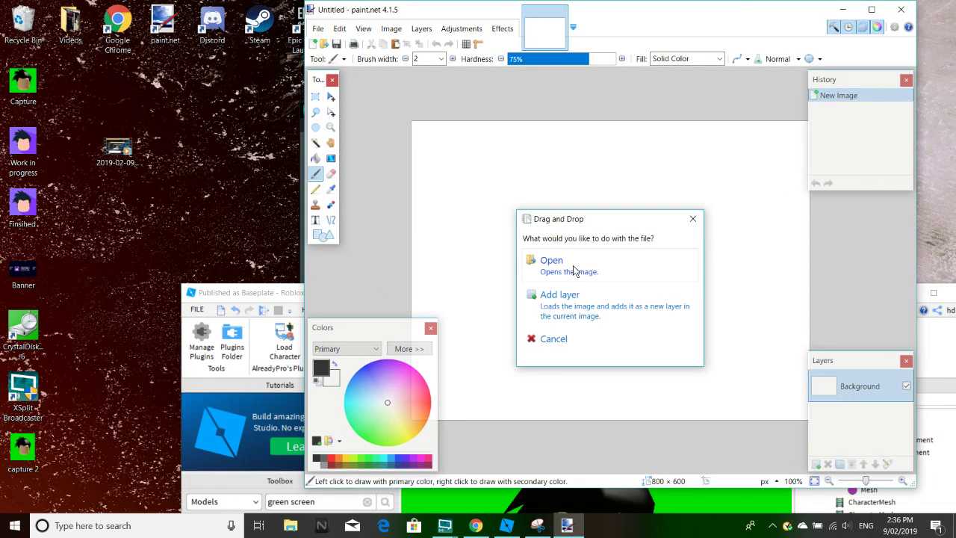
# Step: Open Capture.PNG as its own image, maximize Paint.NET, zoom to 200% and pick Line/Curve
pyautogui.click(574, 270)
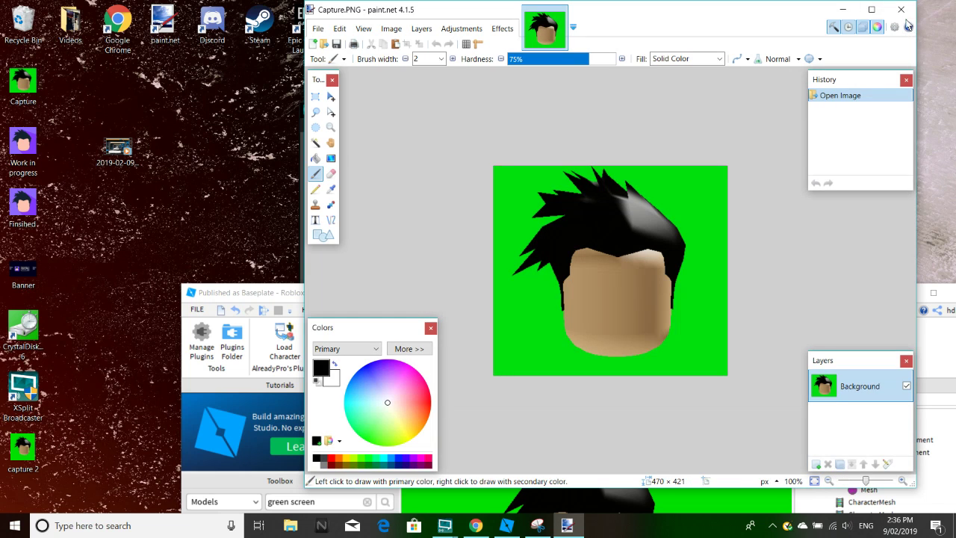
pyautogui.click(871, 9)
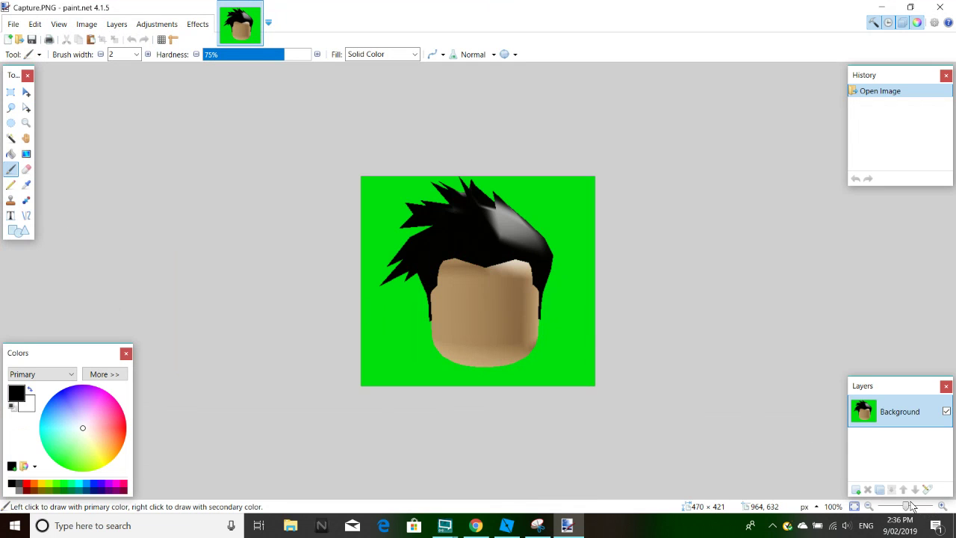
pyautogui.moveTo(911, 507); pyautogui.dragTo(910, 511)
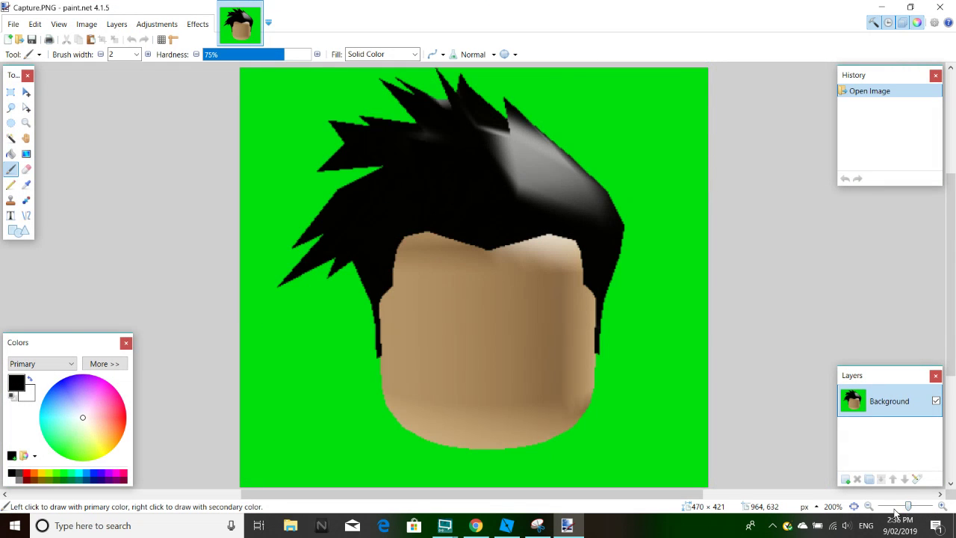
pyautogui.click(26, 215)
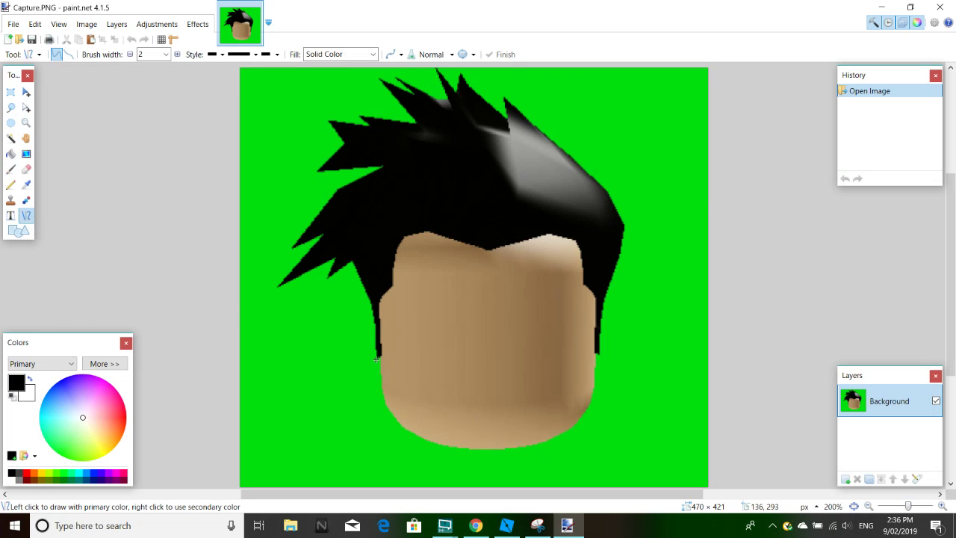
# Step: Add a transparent Layer 2 and toggle the Background layer off and back on to check it
pyautogui.click(844, 479)
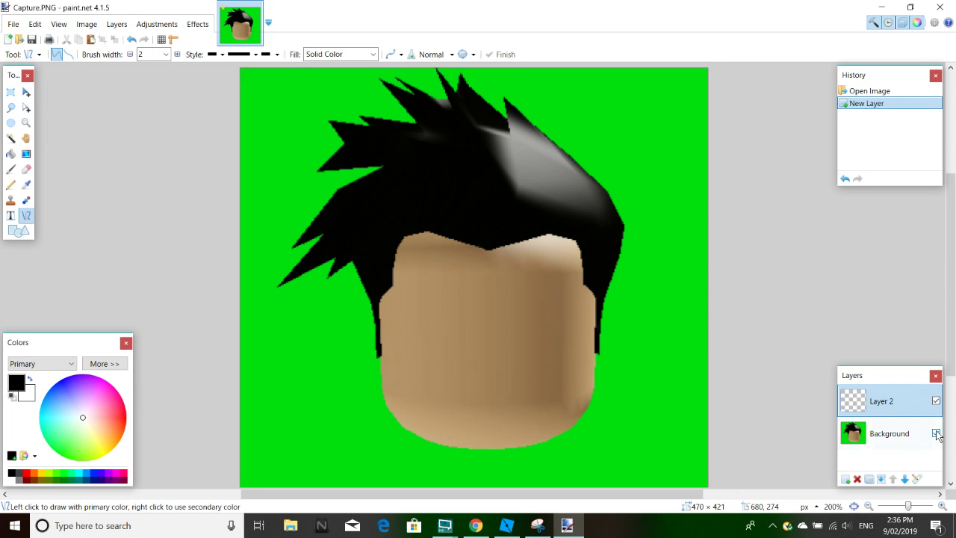
pyautogui.click(936, 434)
pyautogui.click(937, 434)
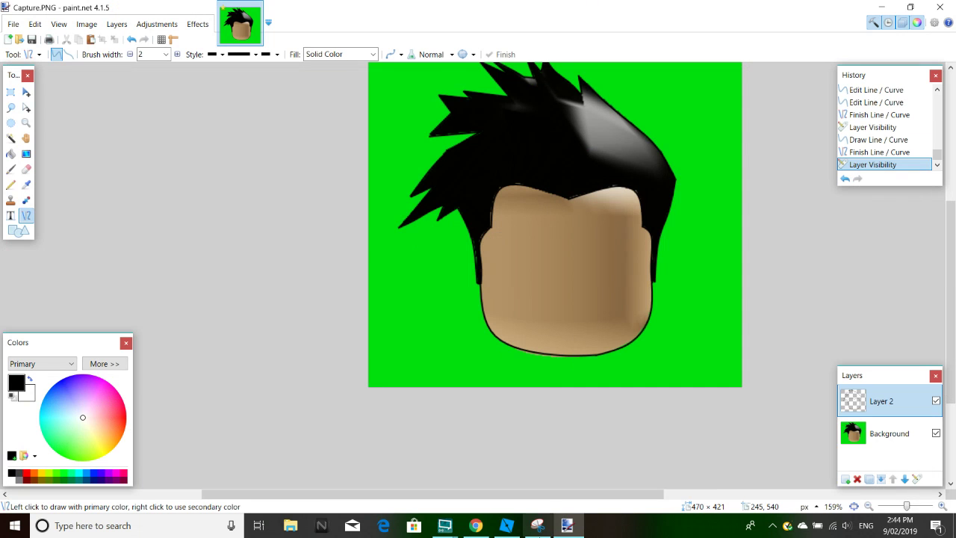
# Step: Add a short final line to the hair outline and hide the Background layer
pyautogui.moveTo(448, 529)
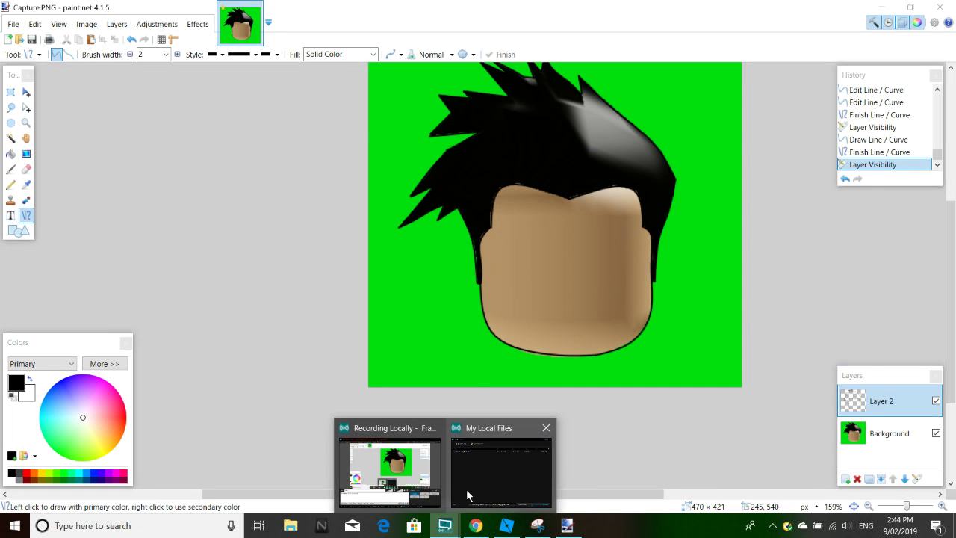
pyautogui.click(426, 493)
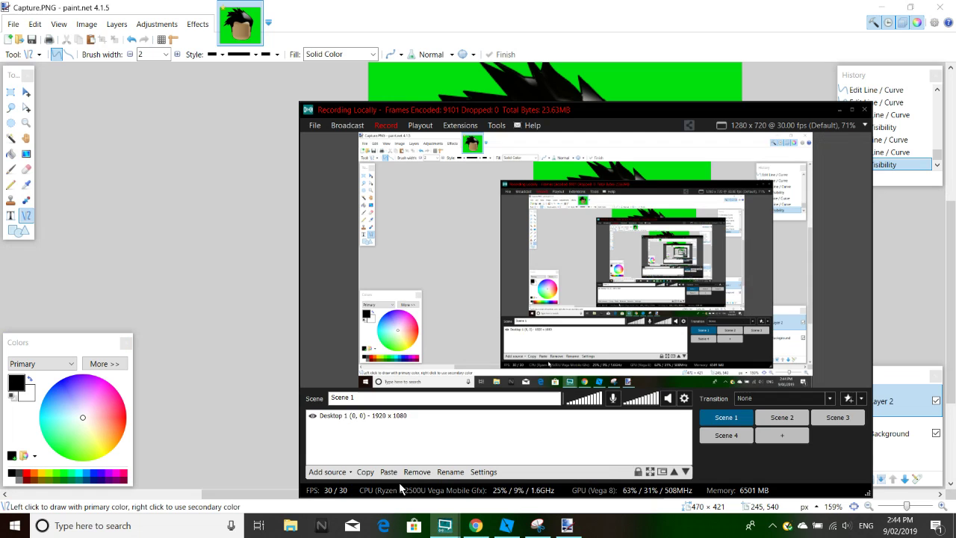
pyautogui.click(385, 125)
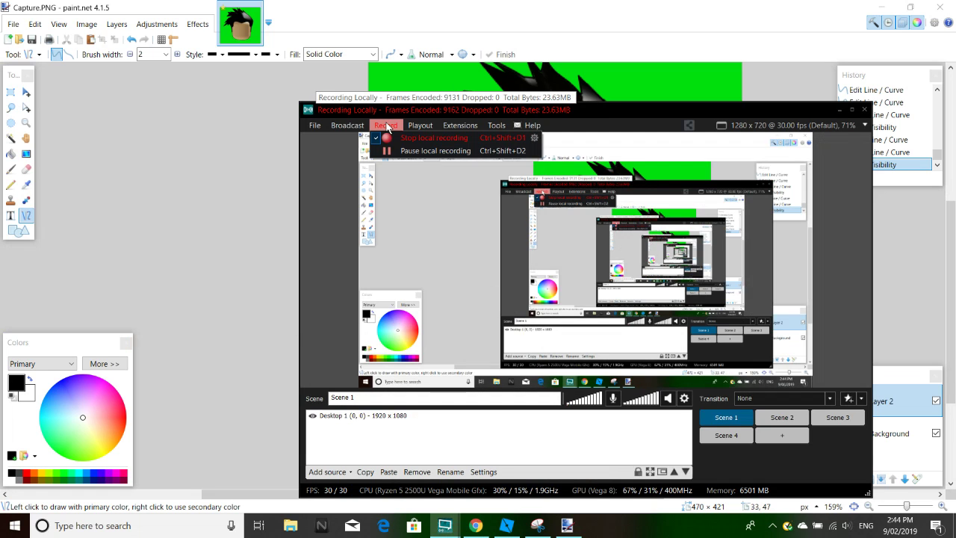
pyautogui.moveTo(161, 132); pyautogui.dragTo(154, 133)
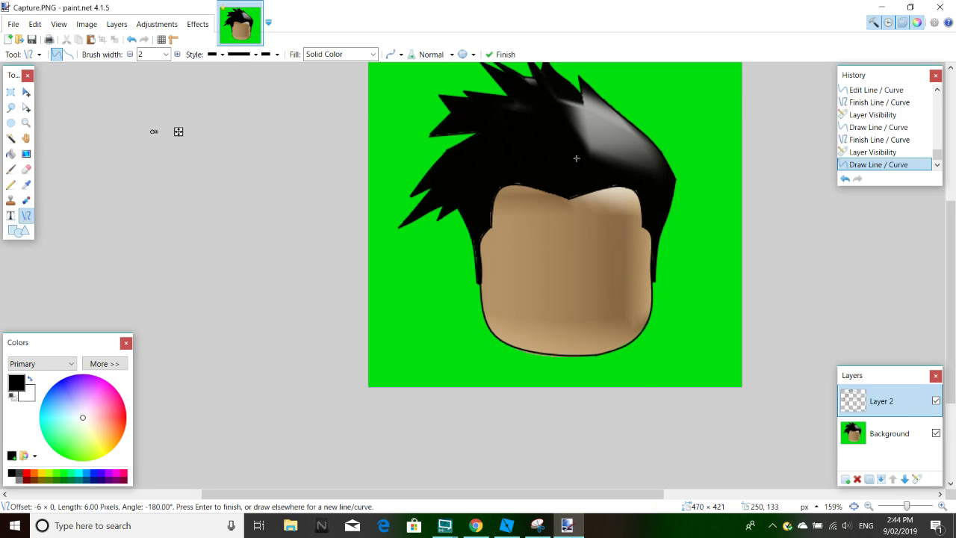
pyautogui.scroll(1, 576, 158)
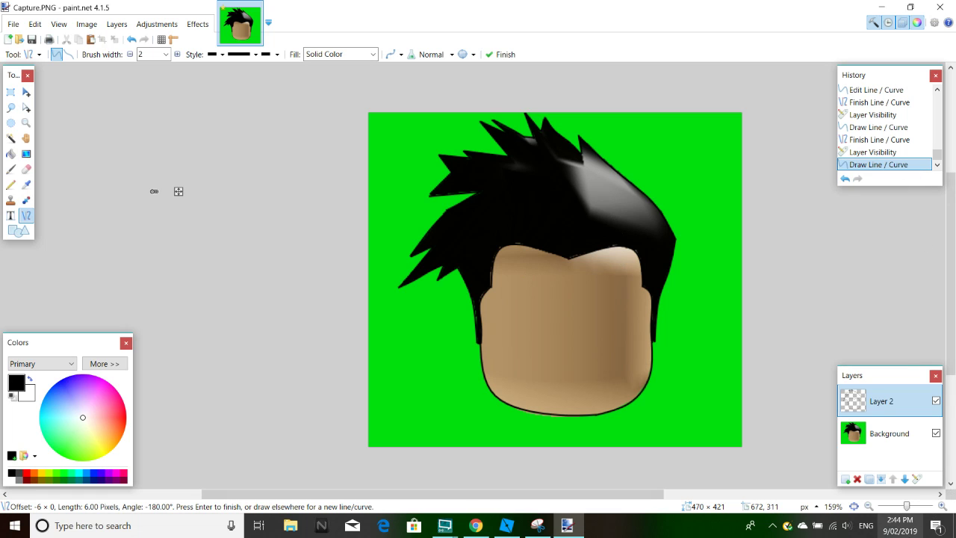
pyautogui.click(936, 434)
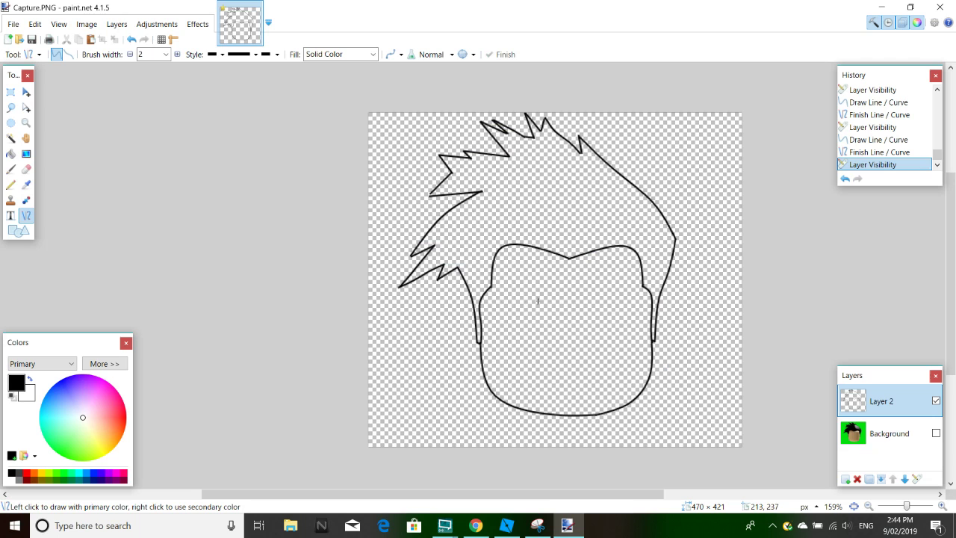
# Step: Select the whole outline layer with Ctrl+A using the Move Selected tool
pyautogui.click(26, 91)
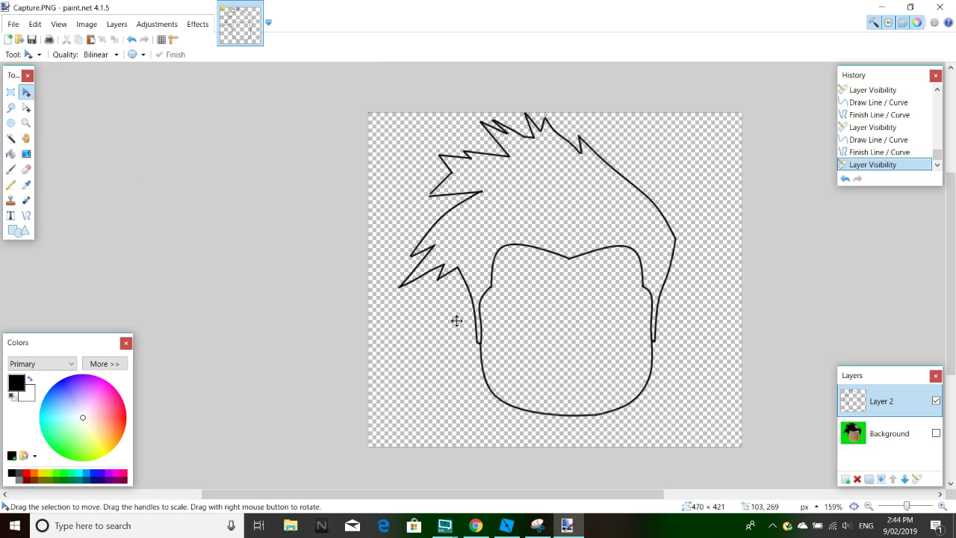
pyautogui.hotkey('ctrl', 'a')
pyautogui.click(474, 258)
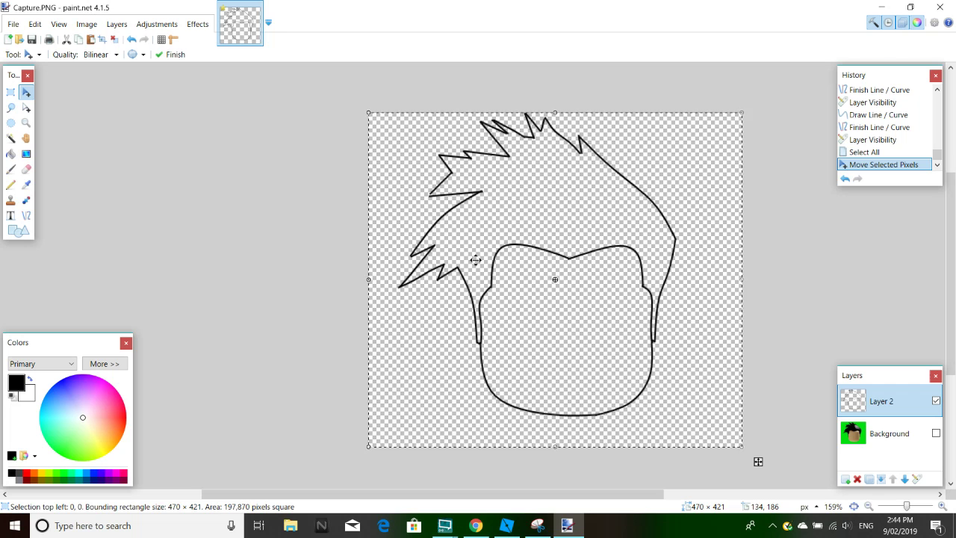
# Step: Create a new image with width 500 and height 500 pixels
pyautogui.click(11, 40)
pyautogui.press('BackSpace')
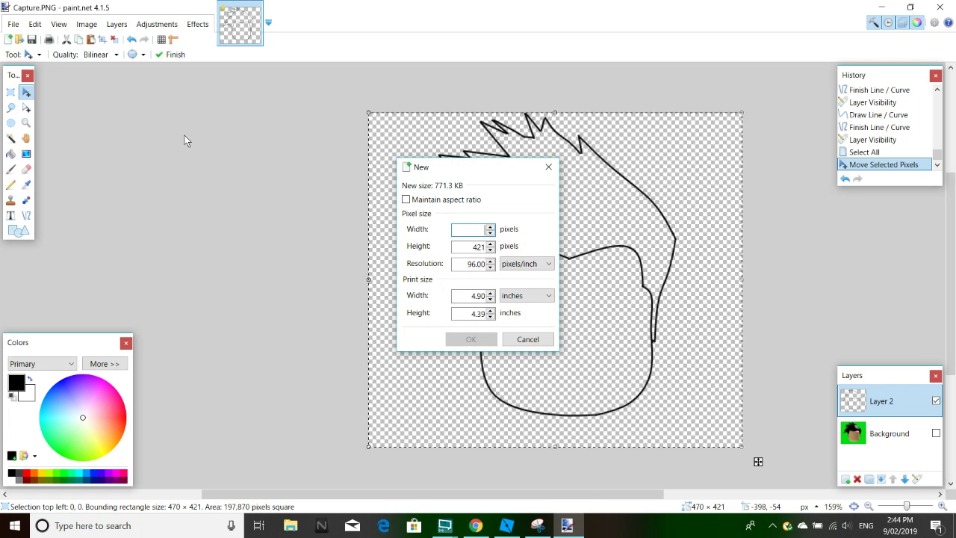
pyautogui.write('500')
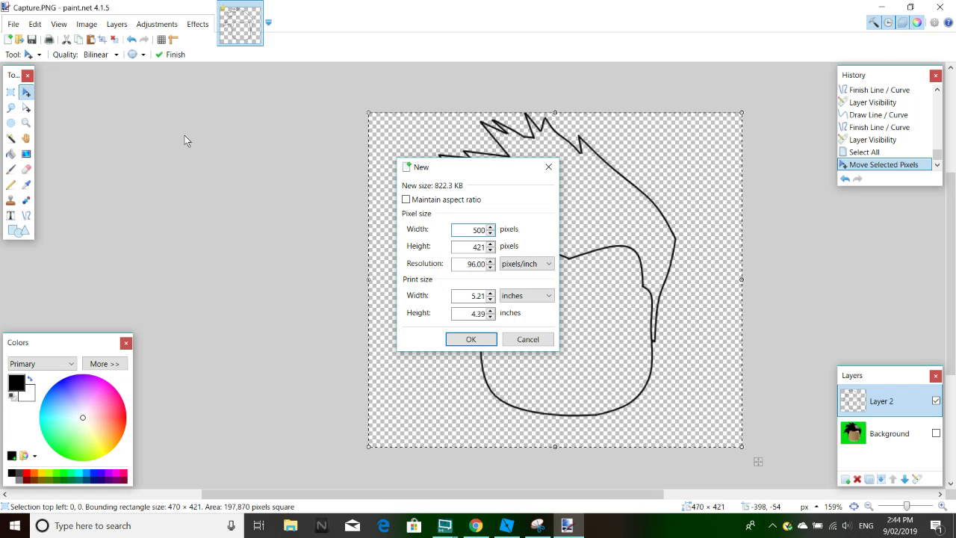
pyautogui.doubleClick(480, 246)
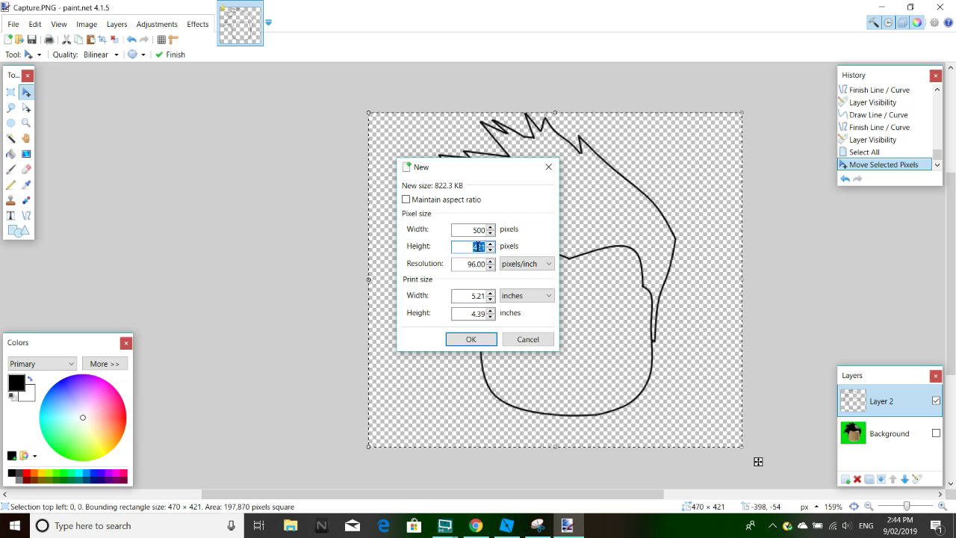
pyautogui.write('500')
pyautogui.click(482, 343)
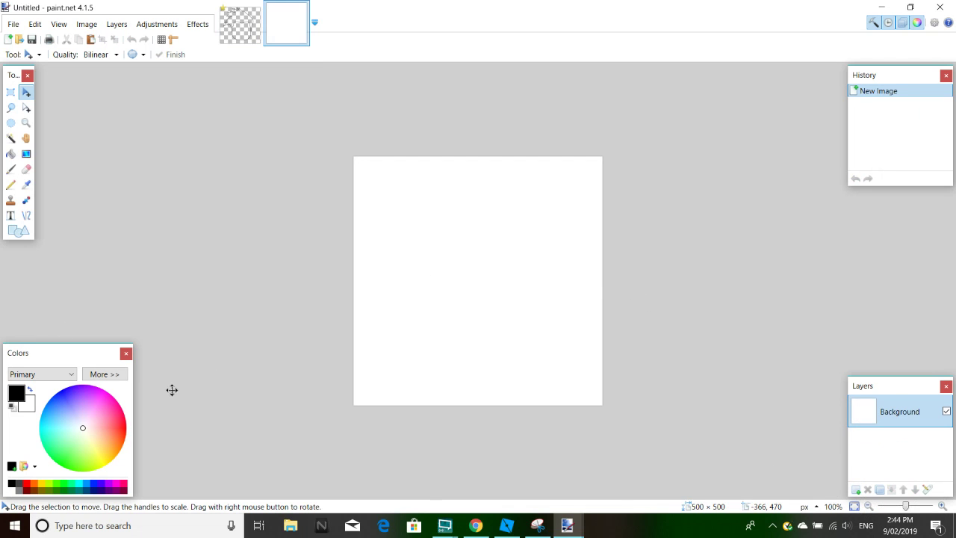
# Step: Fill the new white canvas with bright green using the Paint Bucket
pyautogui.moveTo(83, 429)
pyautogui.mouseDown()
pyautogui.moveTo(90, 393)
pyautogui.moveTo(110, 413)
pyautogui.moveTo(66, 462)
pyautogui.moveTo(60, 455)
pyautogui.mouseUp()
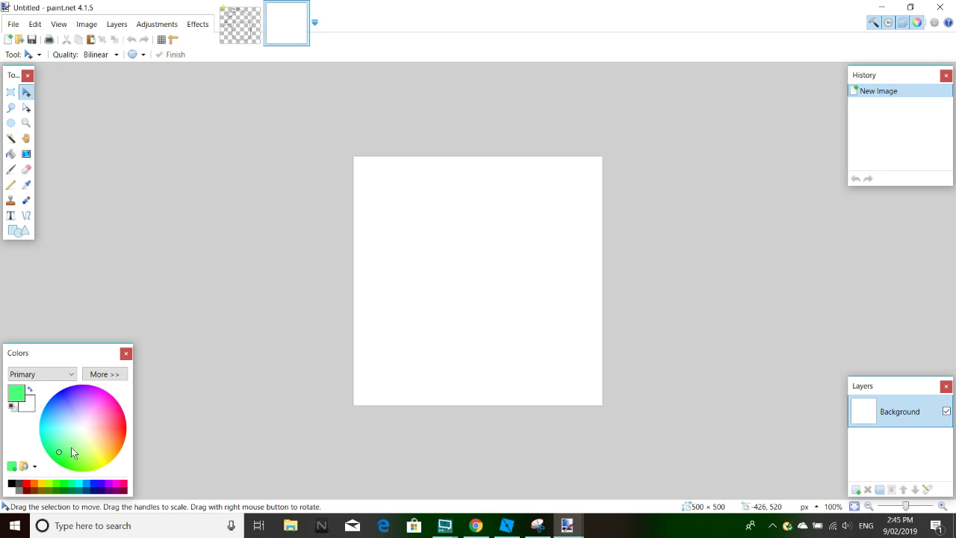
pyautogui.click(57, 485)
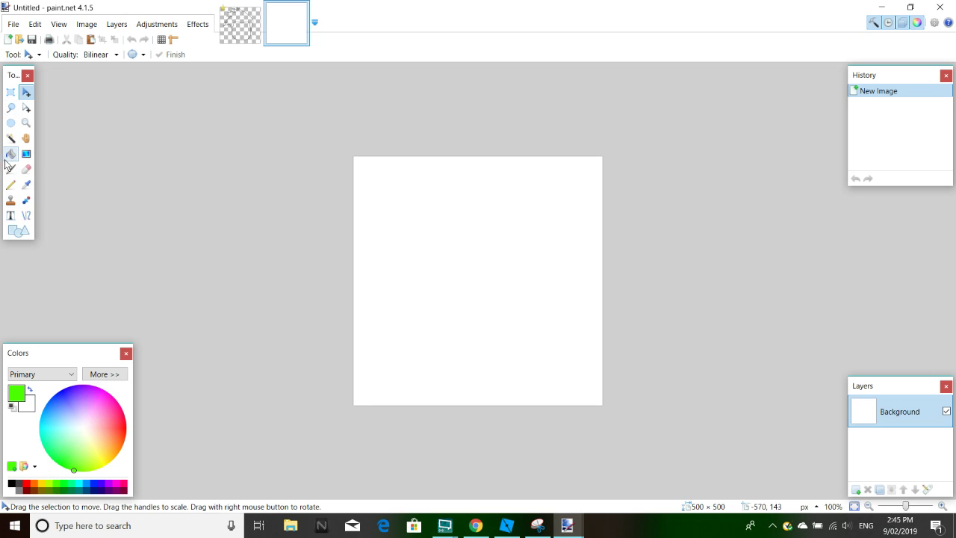
pyautogui.click(11, 153)
pyautogui.click(423, 291)
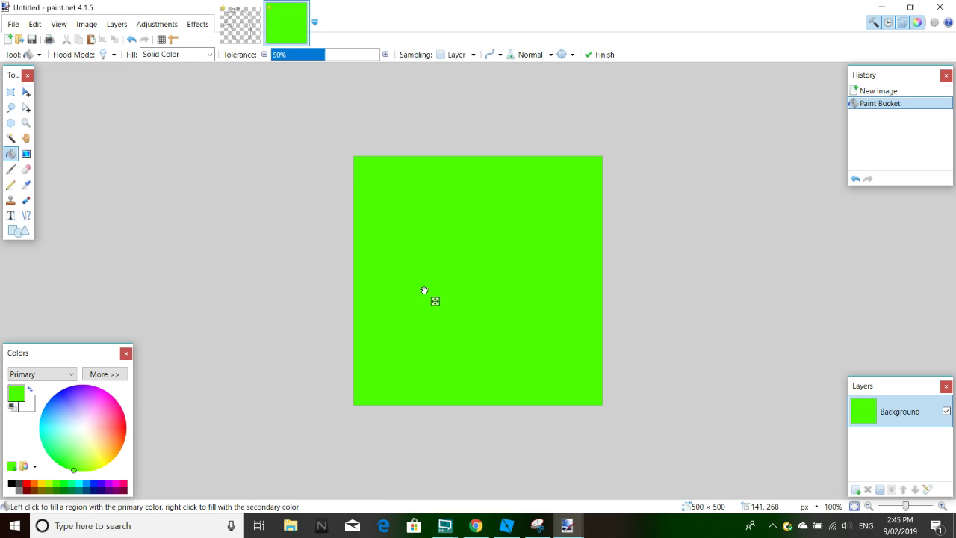
# Step: Paste the hair-and-face outline onto a new layer and shift it slightly down and right
pyautogui.click(857, 489)
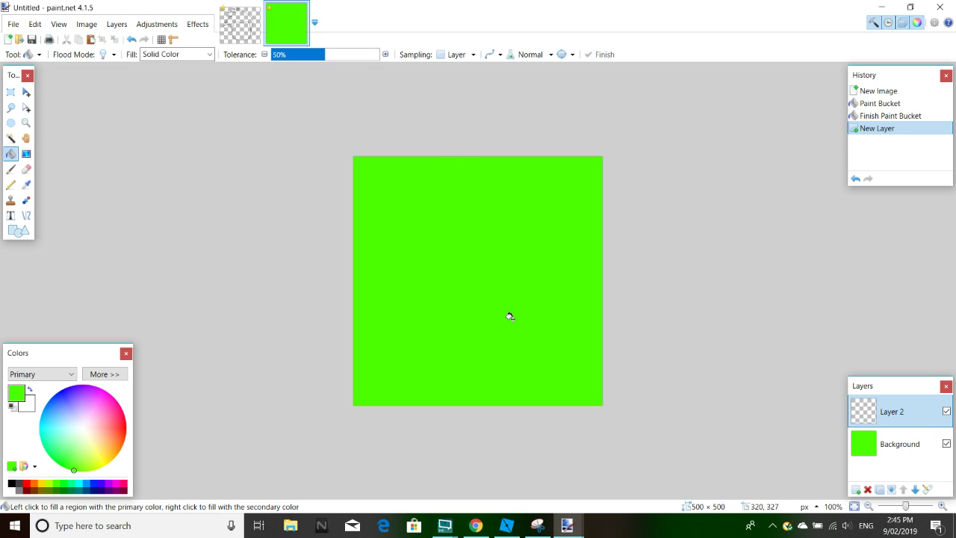
pyautogui.hotkey('ctrl', 'v')
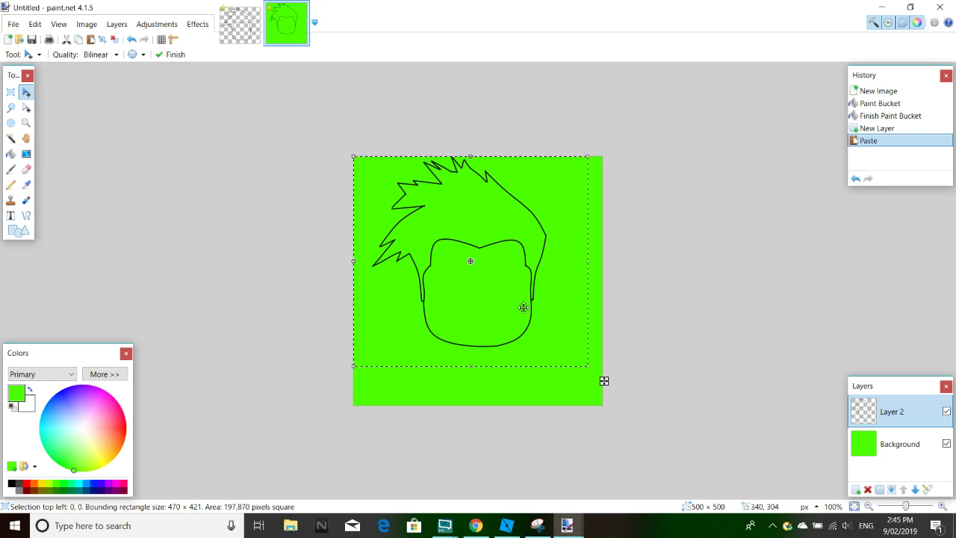
pyautogui.moveTo(523, 307); pyautogui.dragTo(531, 331)
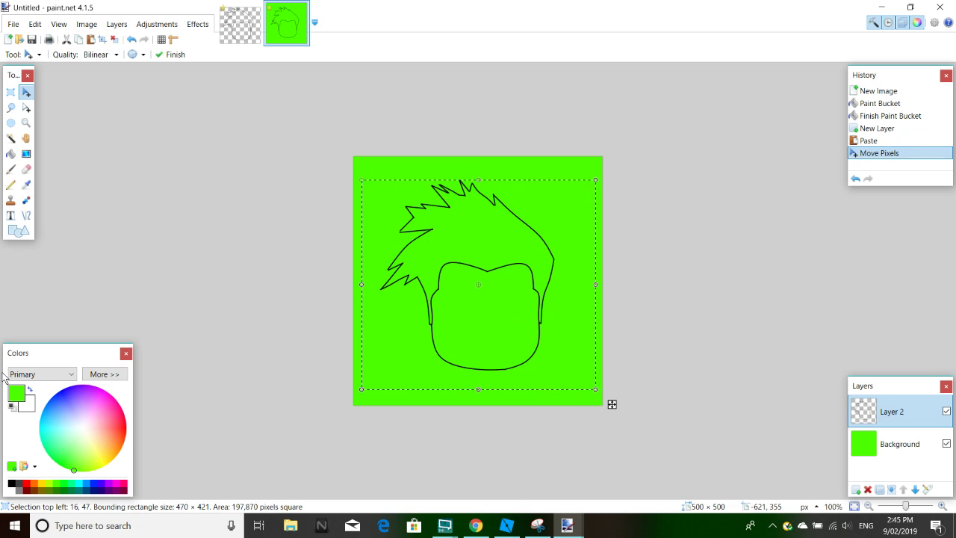
# Step: Try filling the hair black, then undo the fill that leaked outside the outline
pyautogui.click(11, 154)
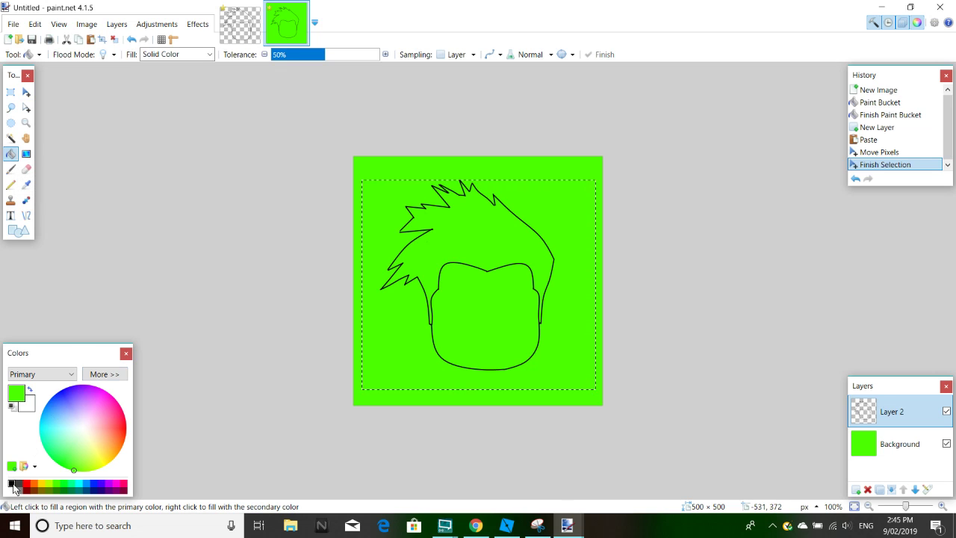
pyautogui.click(11, 484)
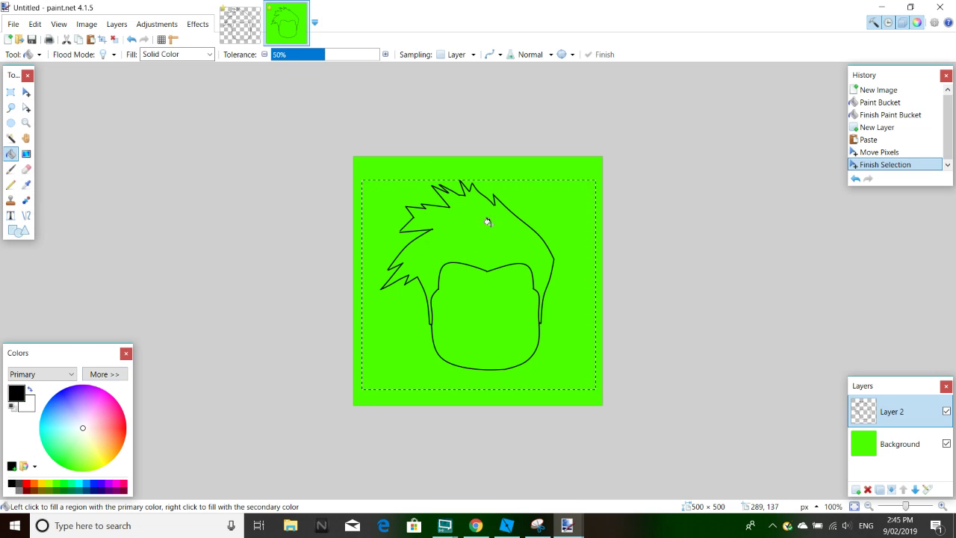
pyautogui.click(472, 245)
pyautogui.hotkey('ctrl', 'z')
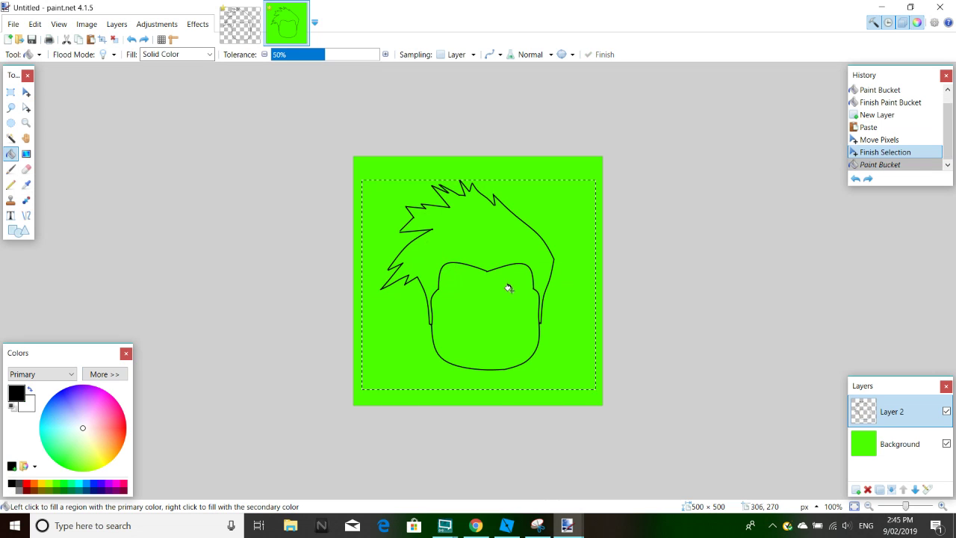
# Step: Zoom in and draw a short black line sealing the gap near the left hair spikes
pyautogui.click(868, 507)
pyautogui.click(943, 506)
pyautogui.click(943, 506)
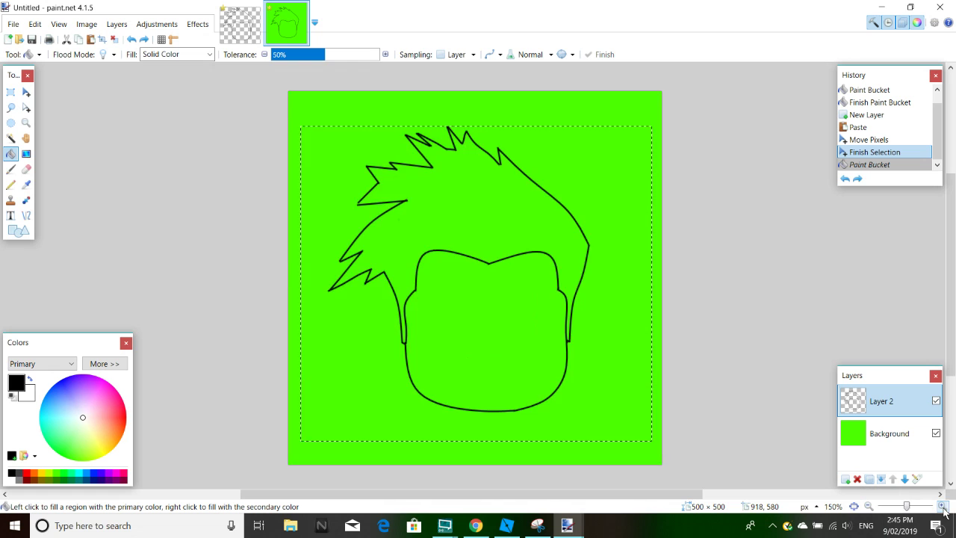
pyautogui.click(942, 506)
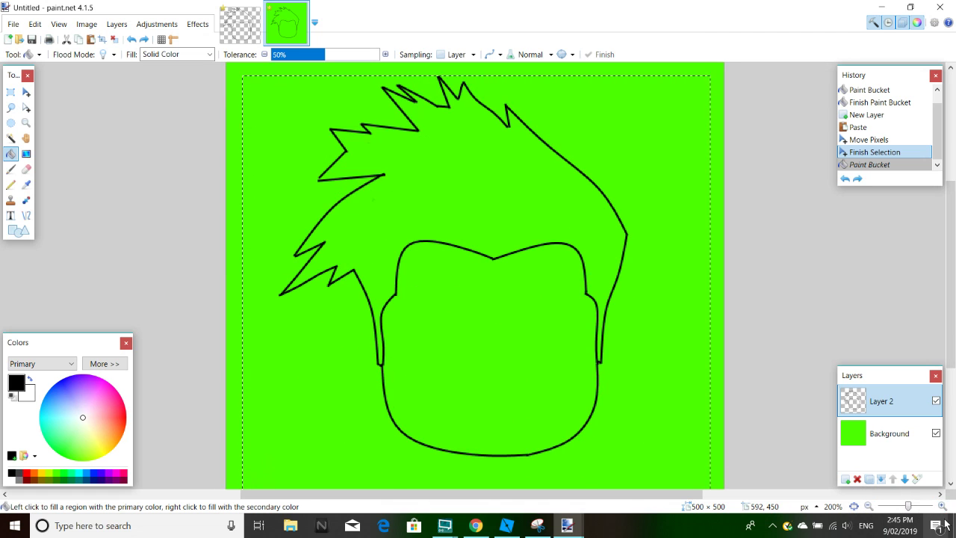
pyautogui.scroll(3, 363, 291)
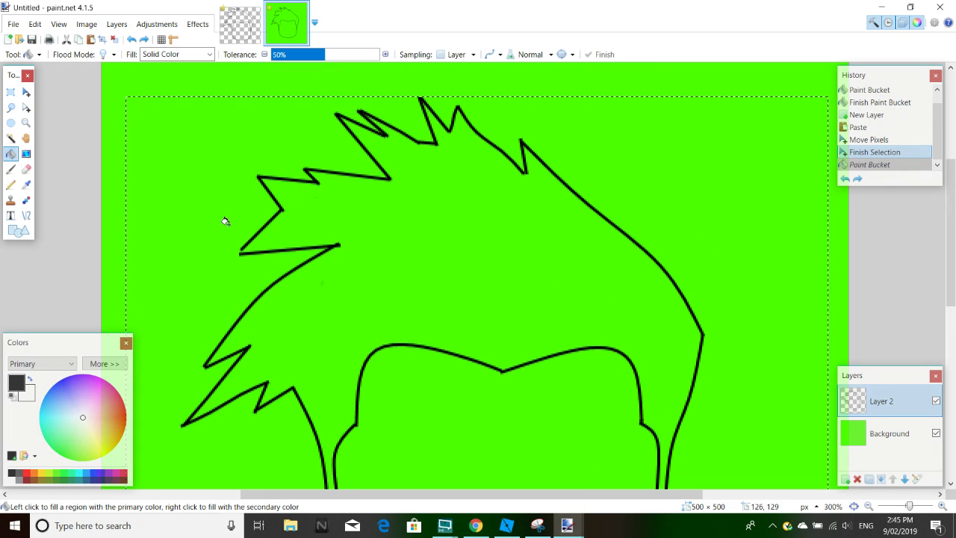
pyautogui.click(26, 216)
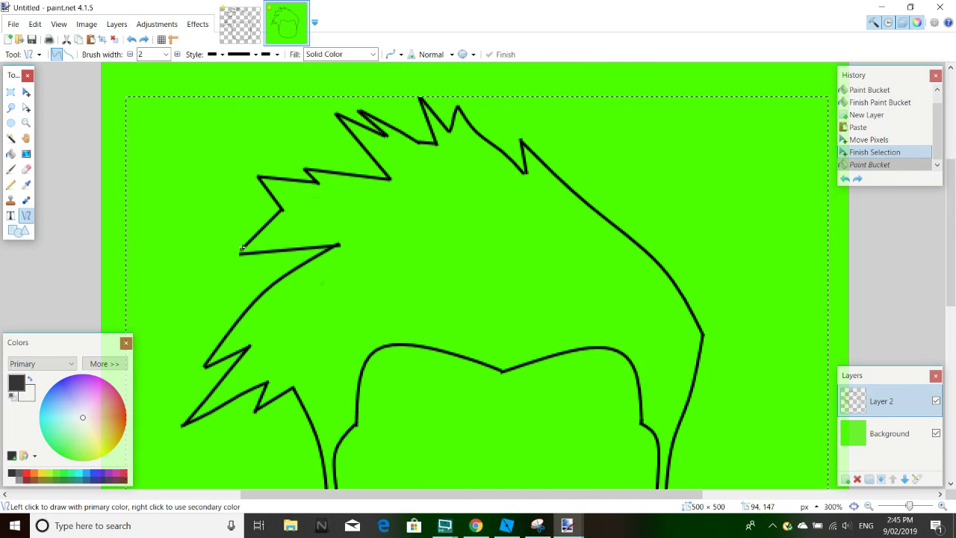
pyautogui.click(252, 271)
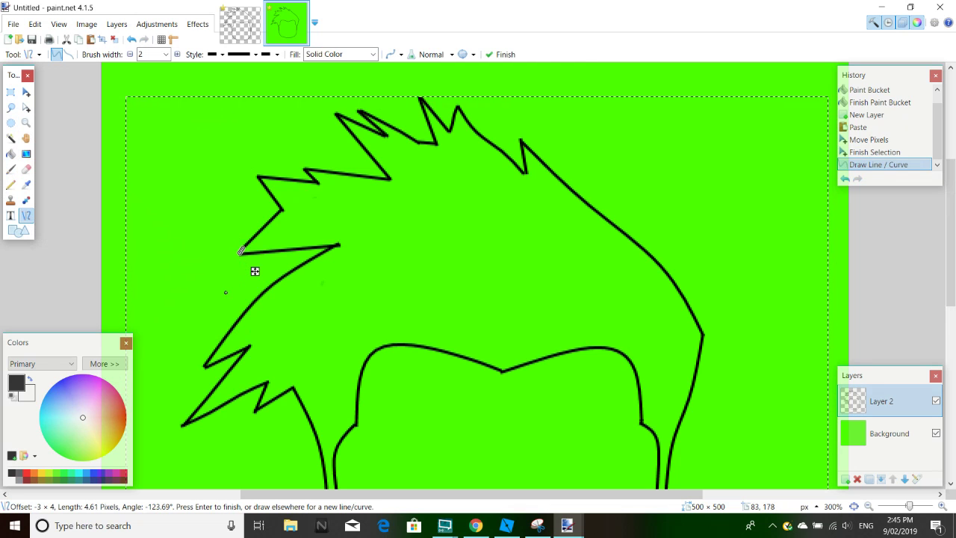
pyautogui.click(329, 152)
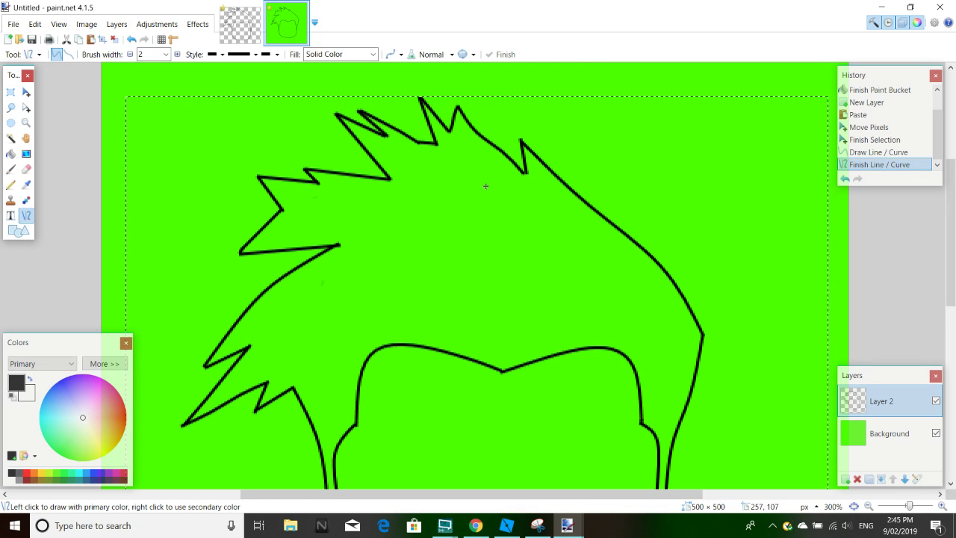
pyautogui.scroll(-2, 485, 186)
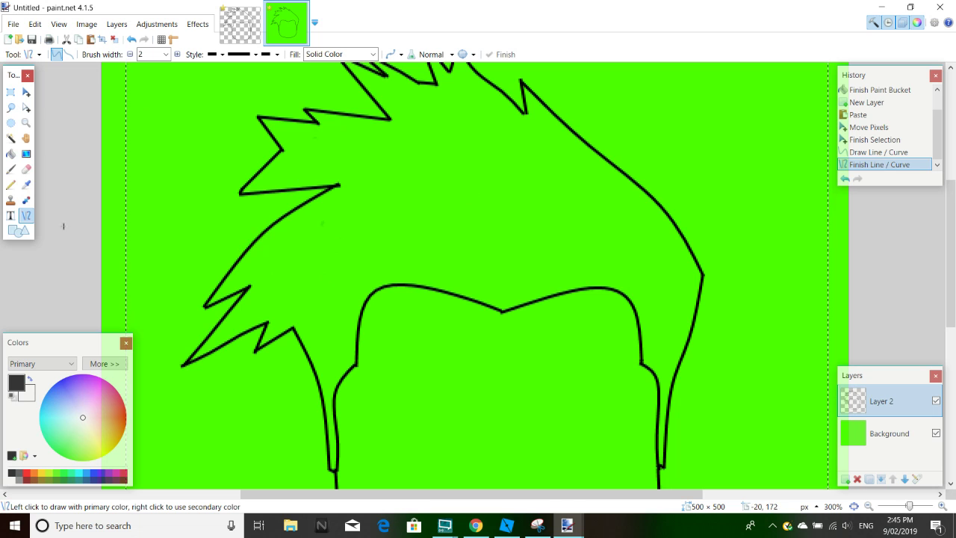
# Step: Fill the hair region solid black with the Paint Bucket and commit it
pyautogui.click(11, 153)
pyautogui.click(358, 216)
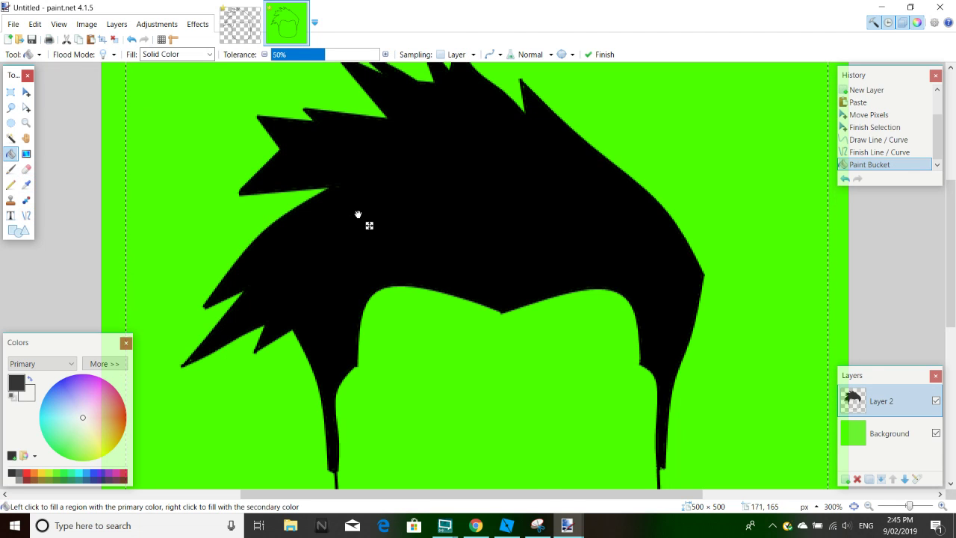
pyautogui.scroll(4, 369, 225)
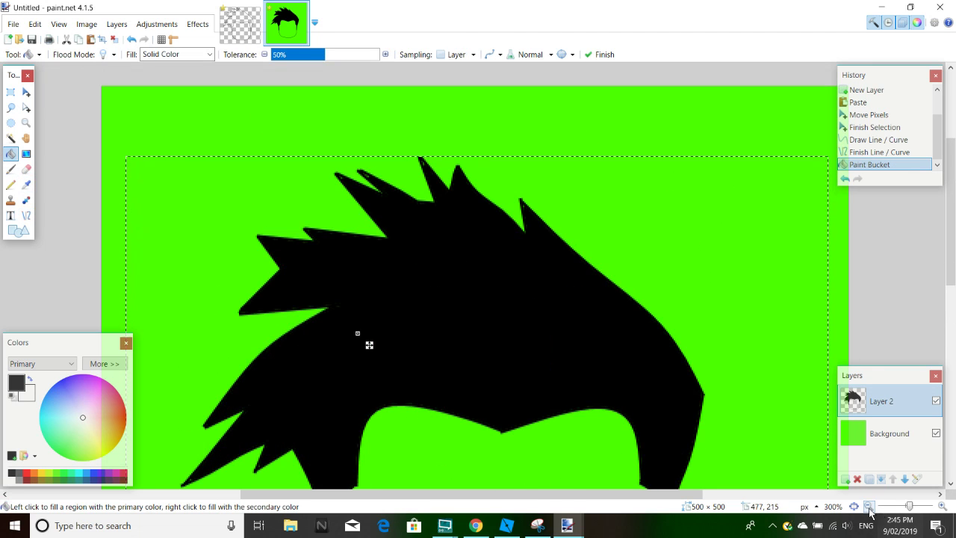
pyautogui.hotkey('ctrl', '-')
pyautogui.scroll(-10, 465, 181)
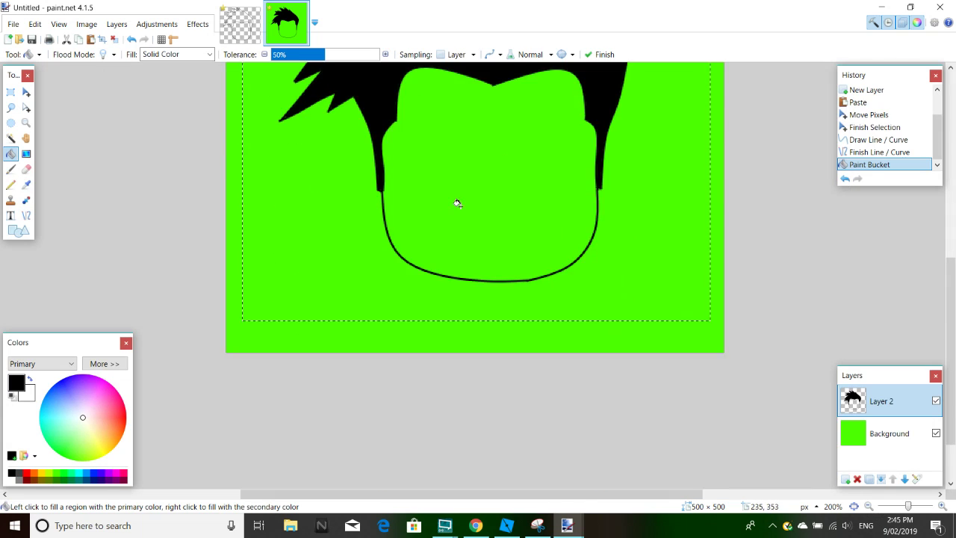
pyautogui.scroll(2, 335, 231)
pyautogui.moveTo(99, 432); pyautogui.dragTo(62, 436)
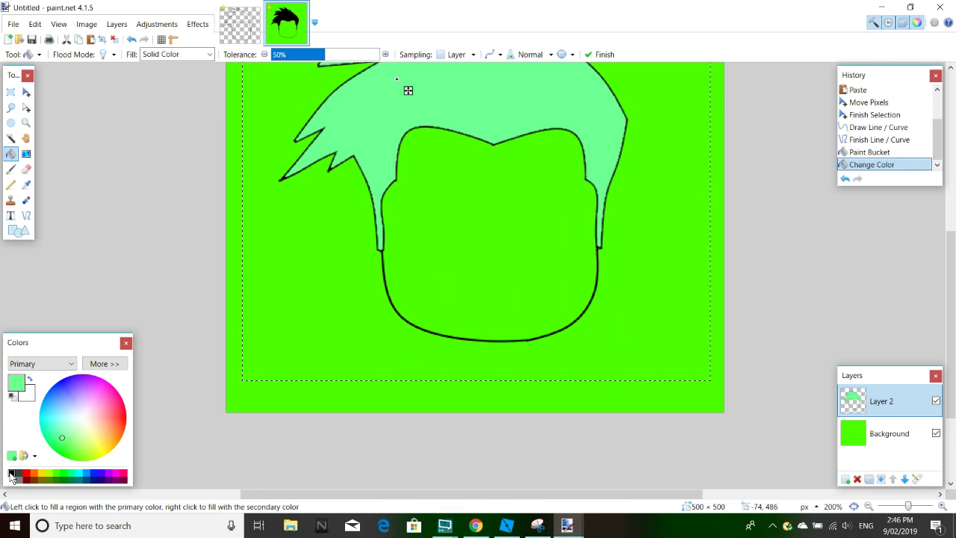
pyautogui.click(13, 477)
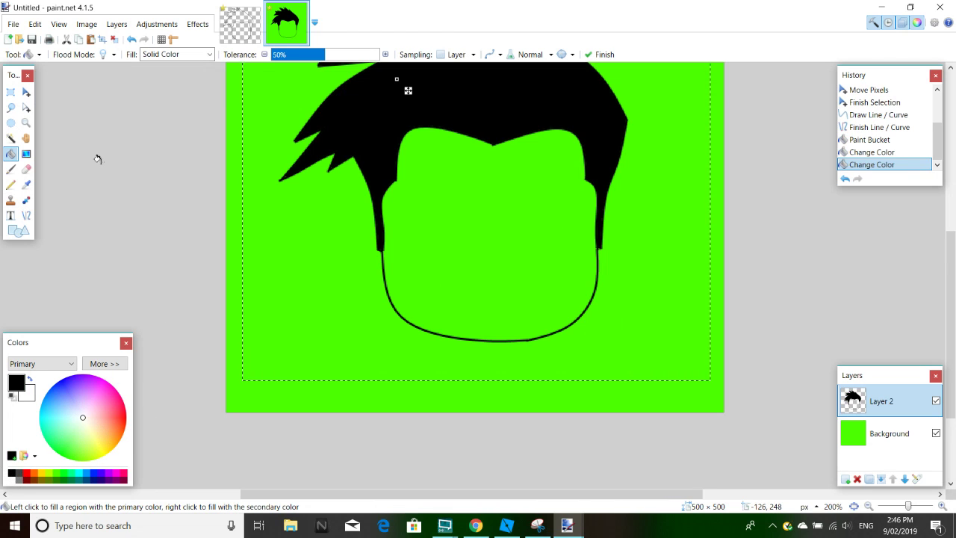
pyautogui.press('Return')
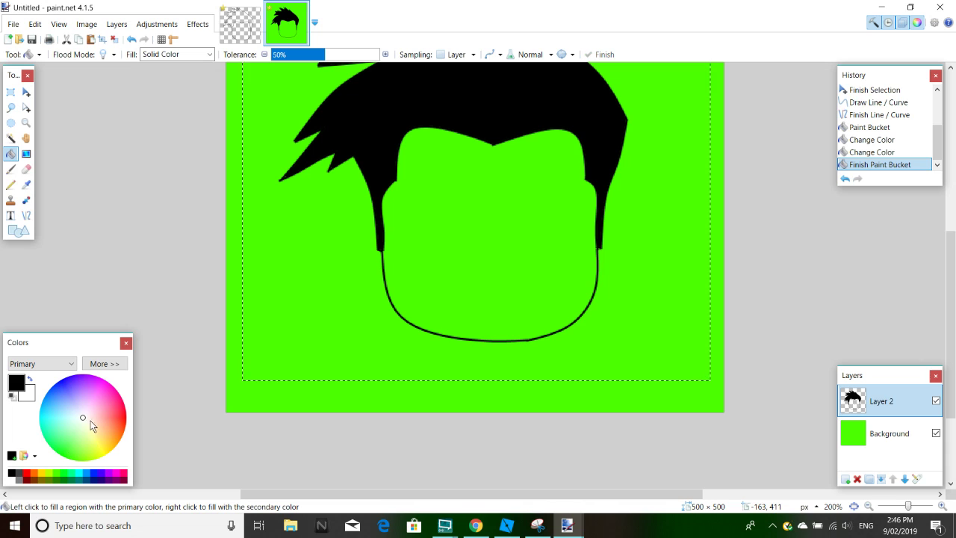
# Step: Fill the face with a light peach skin tone and commit the fill
pyautogui.click(482, 250)
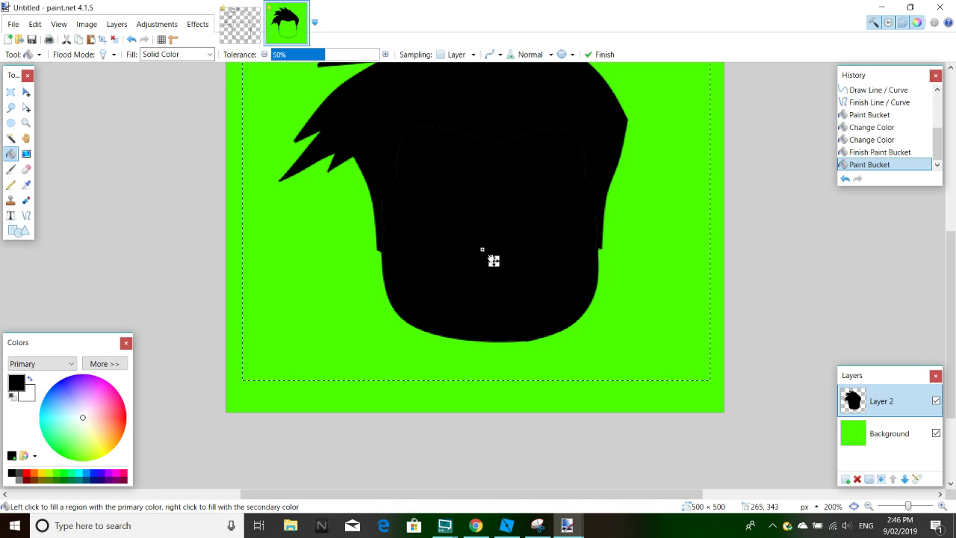
pyautogui.moveTo(83, 422); pyautogui.dragTo(102, 425)
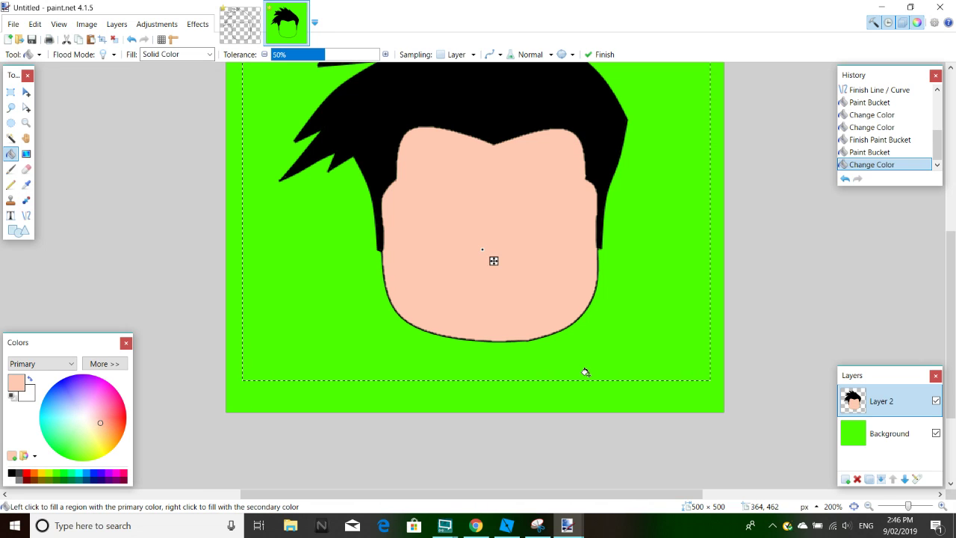
pyautogui.scroll(3, 586, 372)
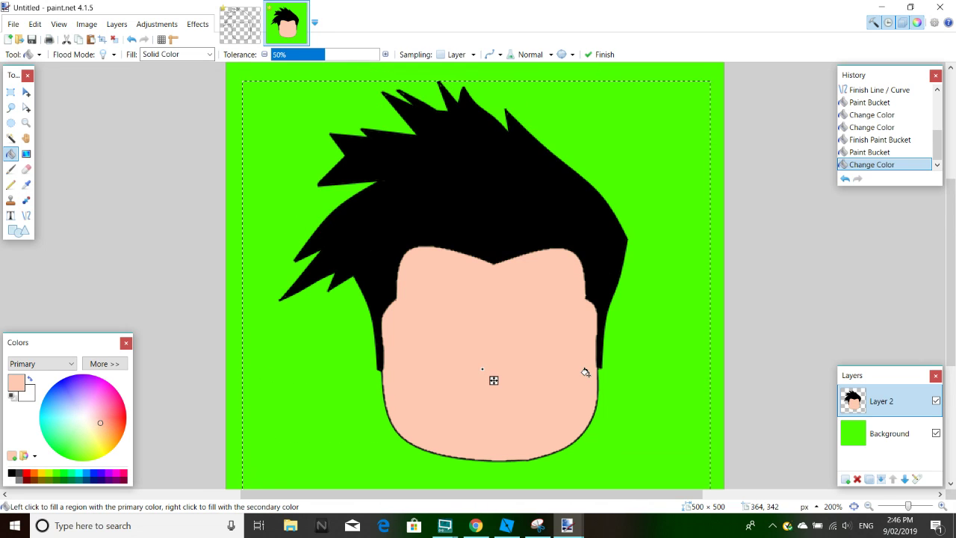
pyautogui.press('Return')
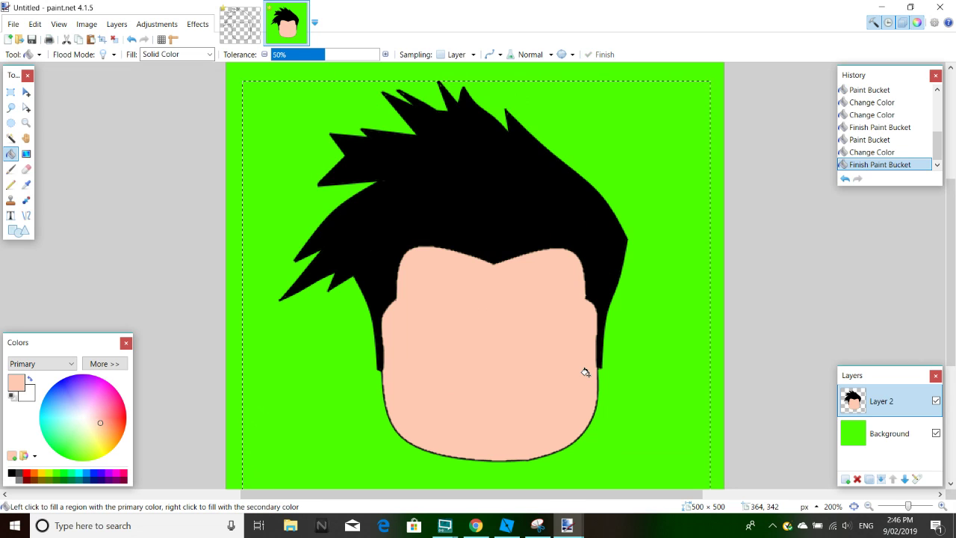
pyautogui.scroll(-5, 533, 271)
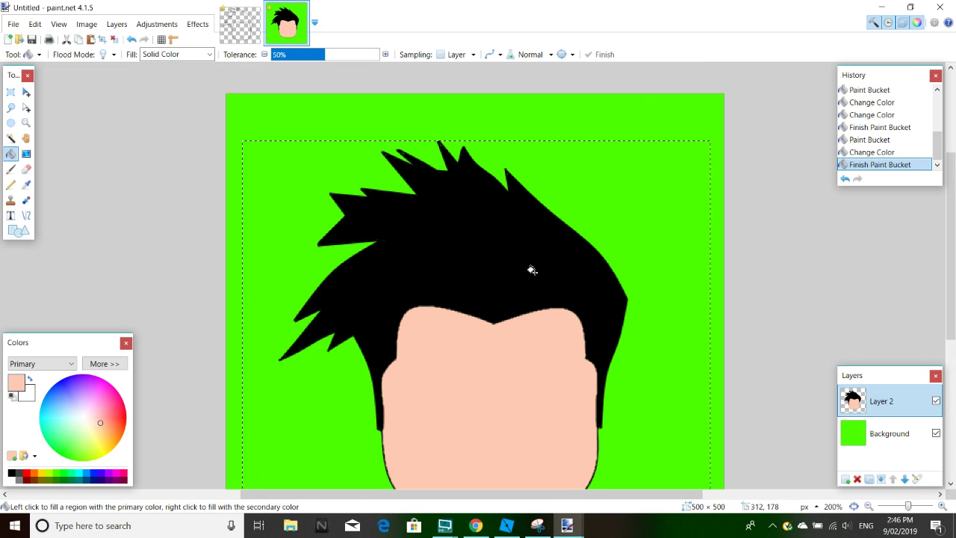
pyautogui.scroll(3, 527, 269)
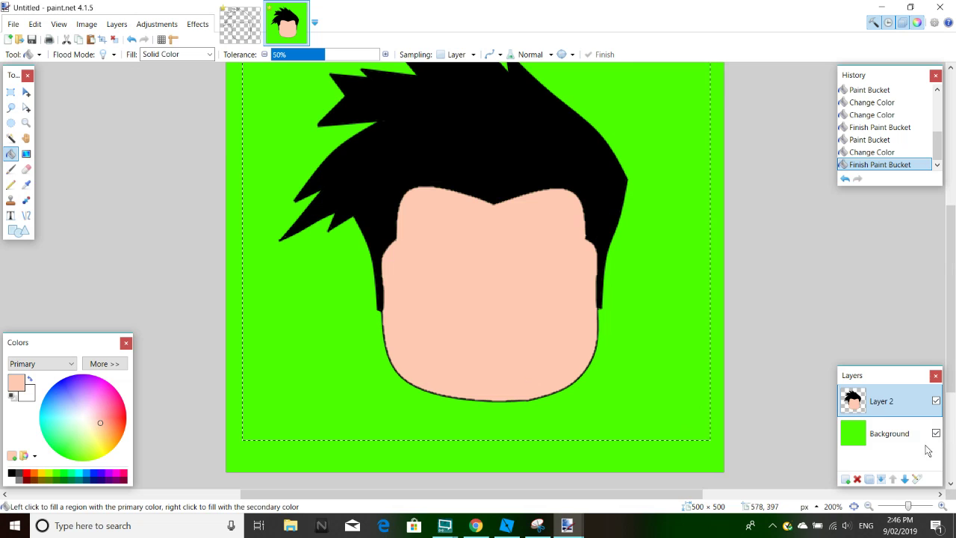
pyautogui.scroll(2, 566, 331)
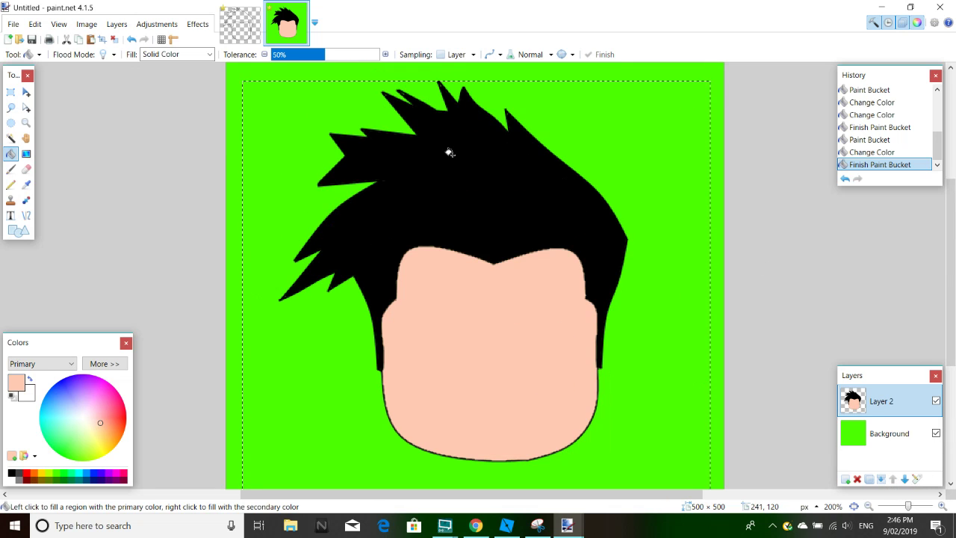
# Step: Select the Line/Curve tool and set the drawing colour to dark green 219000
pyautogui.click(27, 216)
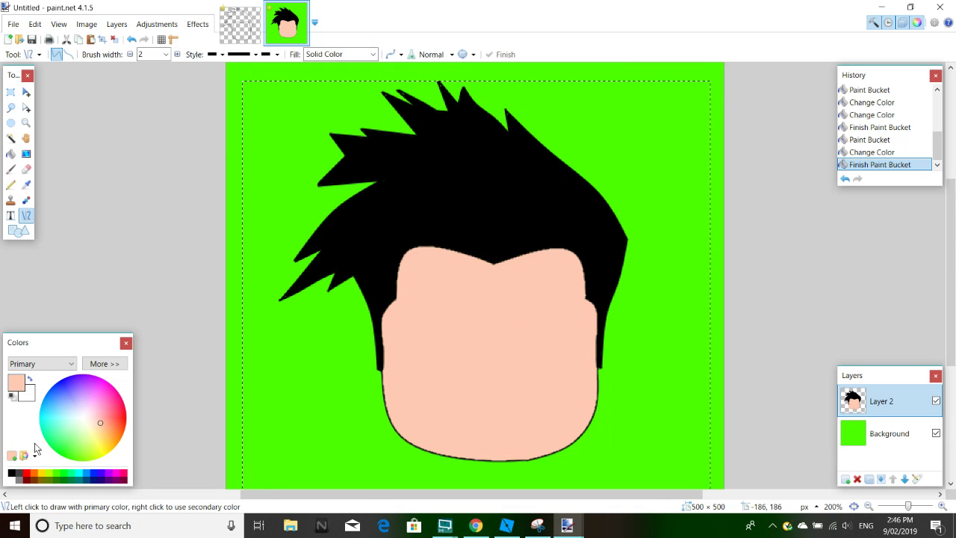
pyautogui.click(63, 473)
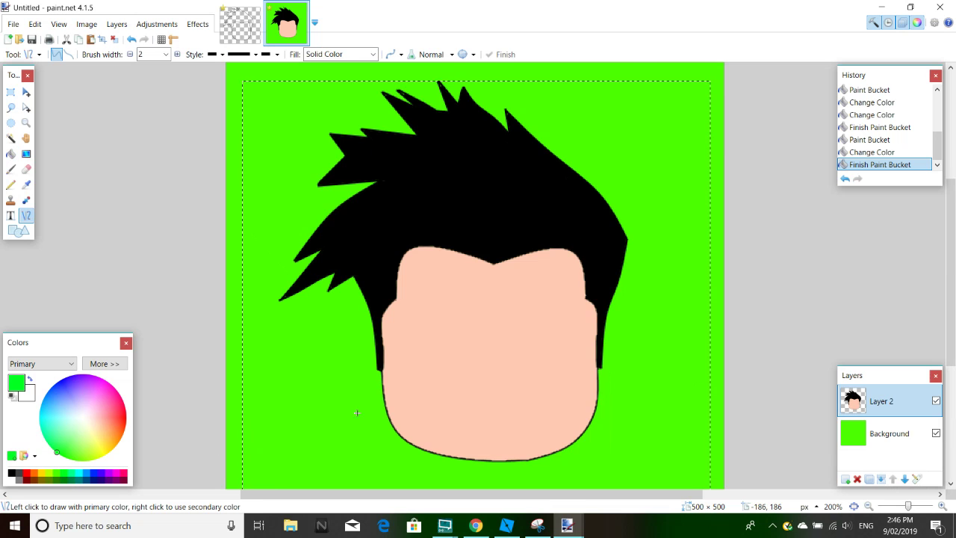
pyautogui.moveTo(597, 393)
pyautogui.mouseDown()
pyautogui.moveTo(655, 448)
pyautogui.moveTo(635, 434)
pyautogui.mouseUp()
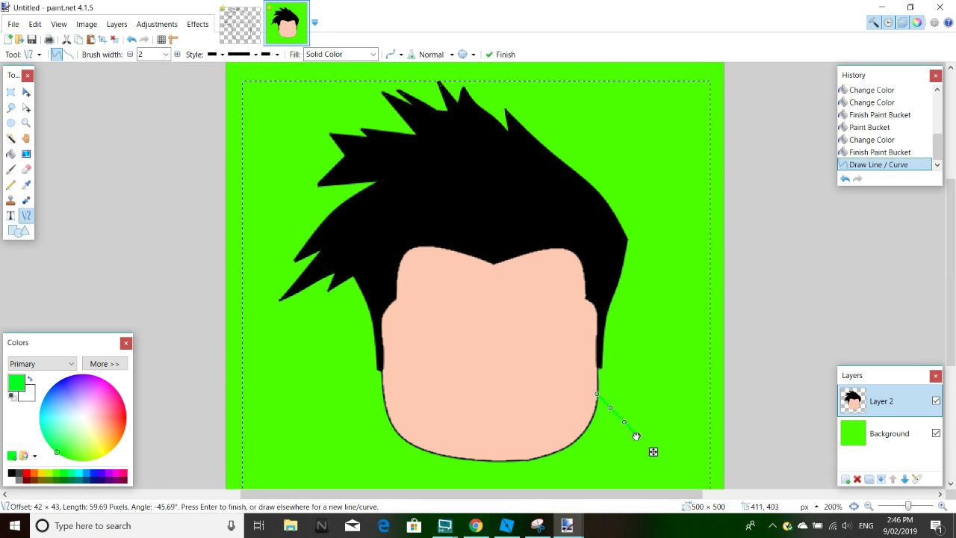
pyautogui.hotkey('ctrl', 'z')
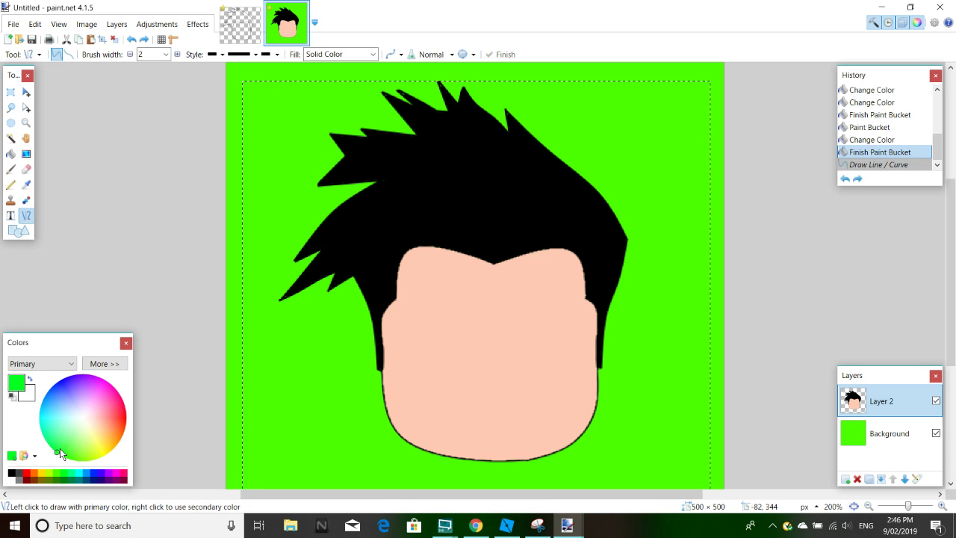
pyautogui.click(107, 366)
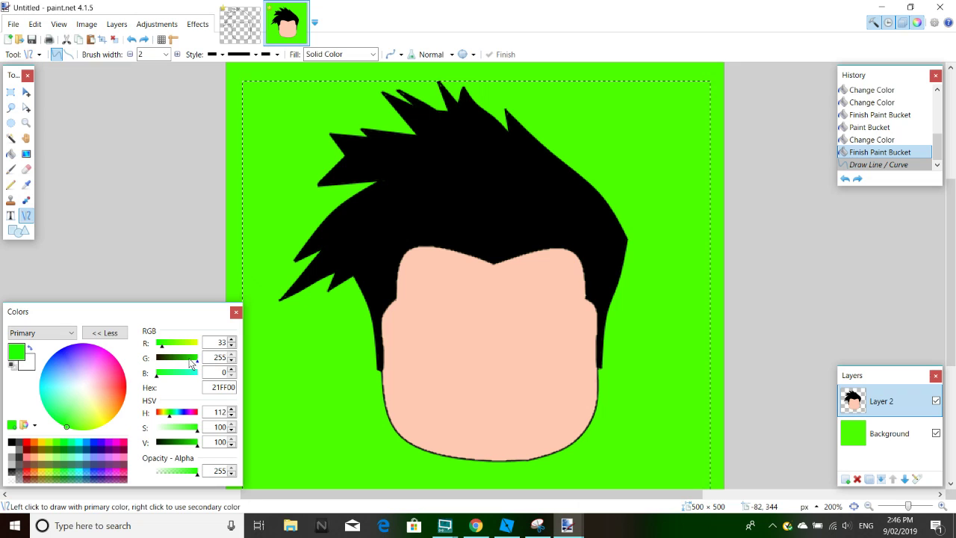
pyautogui.moveTo(192, 364); pyautogui.dragTo(183, 363)
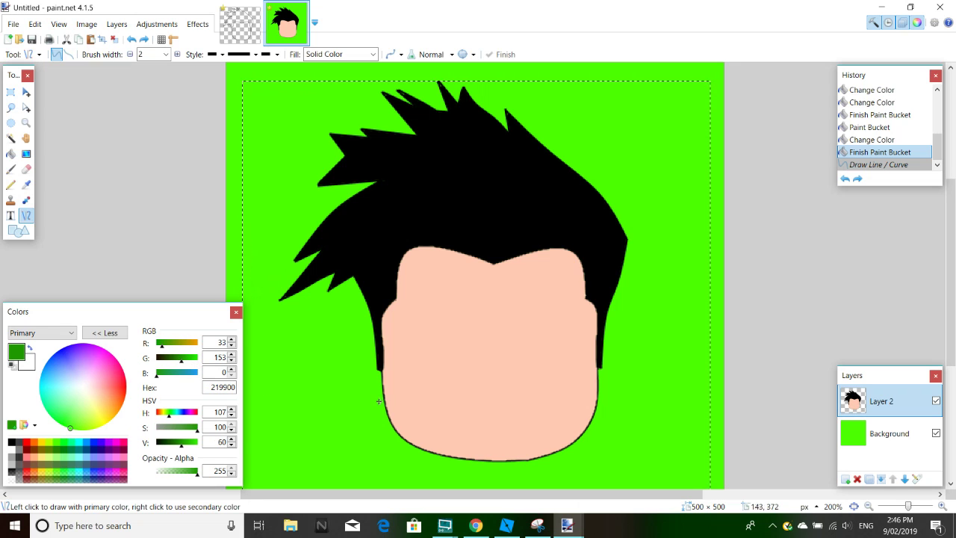
pyautogui.scroll(-2, 433, 408)
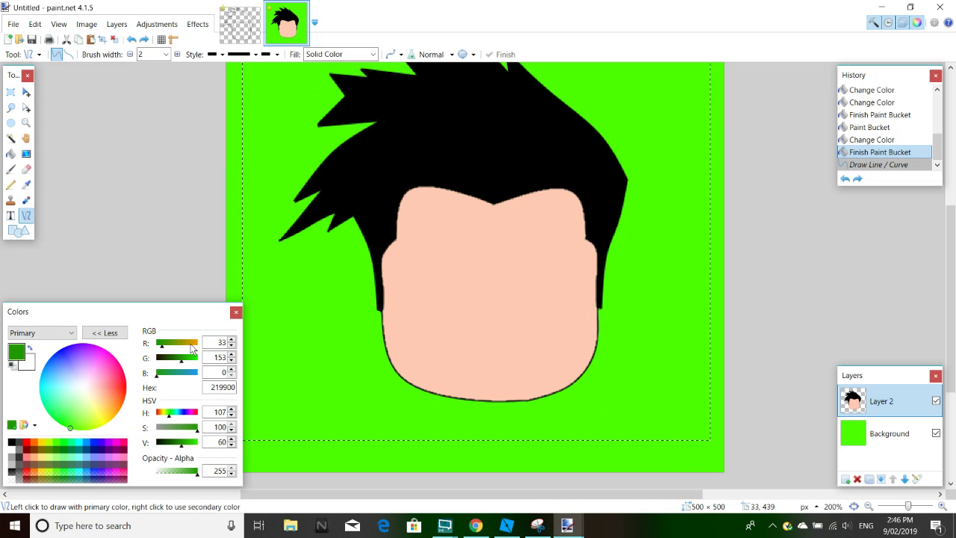
pyautogui.click(105, 332)
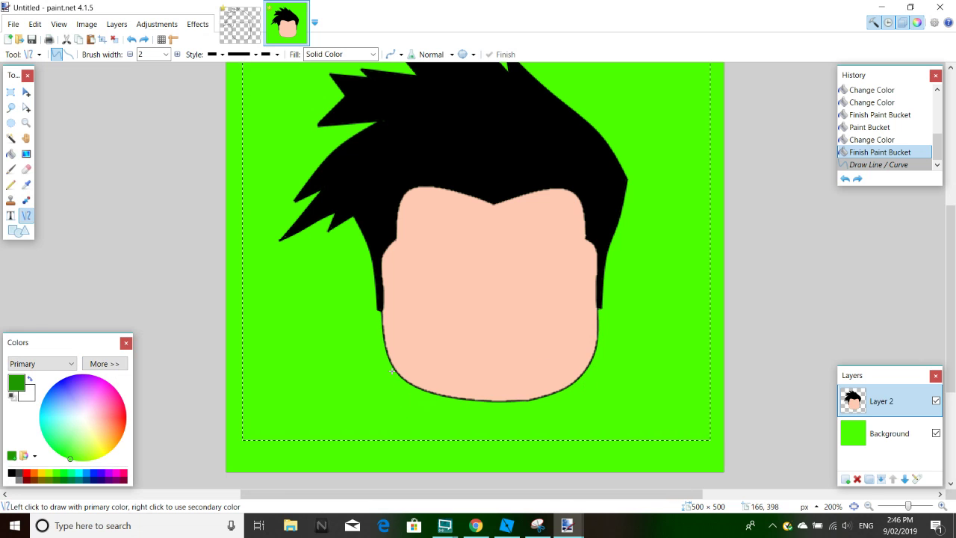
# Step: Draw a dark-green diagonal line from the chin down to the canvas bottom edge
pyautogui.moveTo(392, 371)
pyautogui.mouseDown()
pyautogui.moveTo(441, 423)
pyautogui.moveTo(444, 452)
pyautogui.moveTo(463, 483)
pyautogui.moveTo(424, 424)
pyautogui.mouseUp()
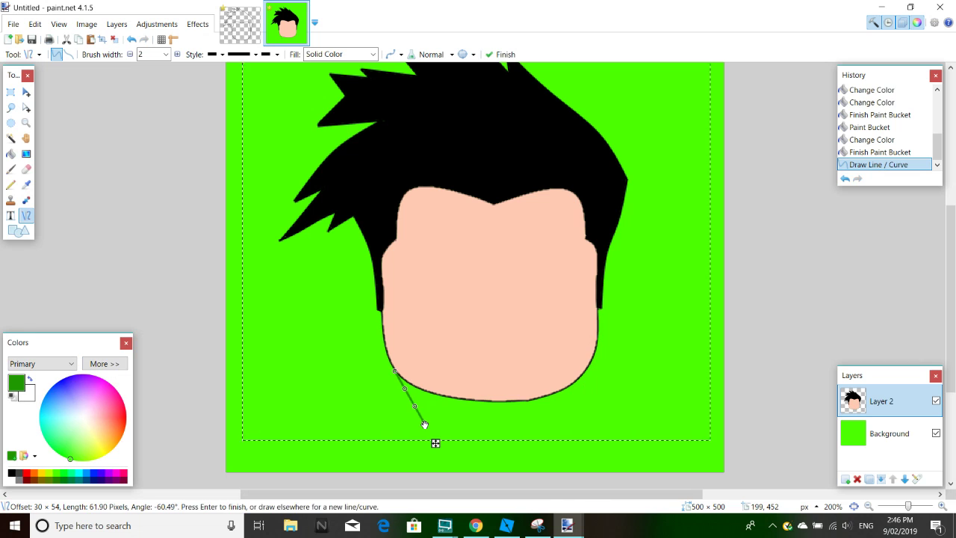
pyautogui.press('BackSpace')
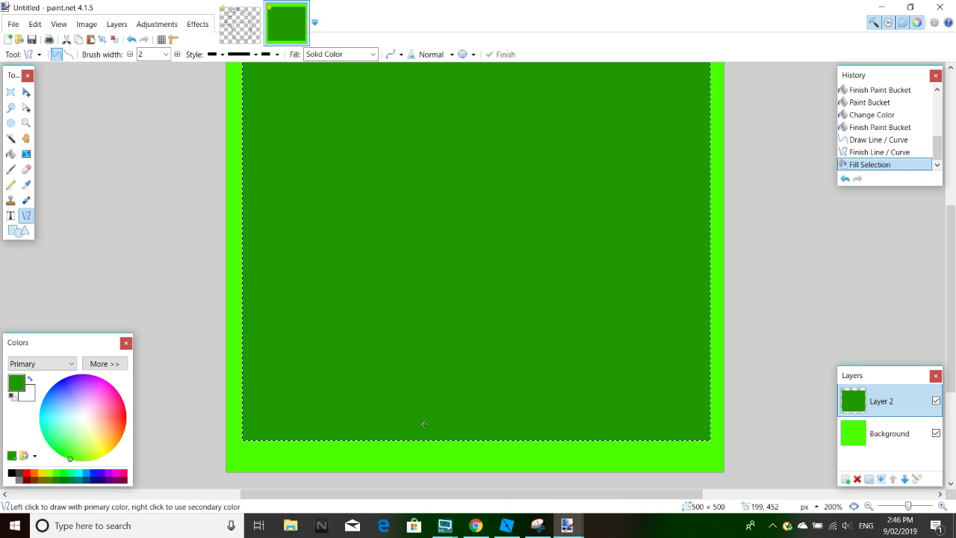
pyautogui.hotkey('ctrl', 'z')
pyautogui.hotkey('ctrl', 'z')
pyautogui.hotkey('ctrl', 'z')
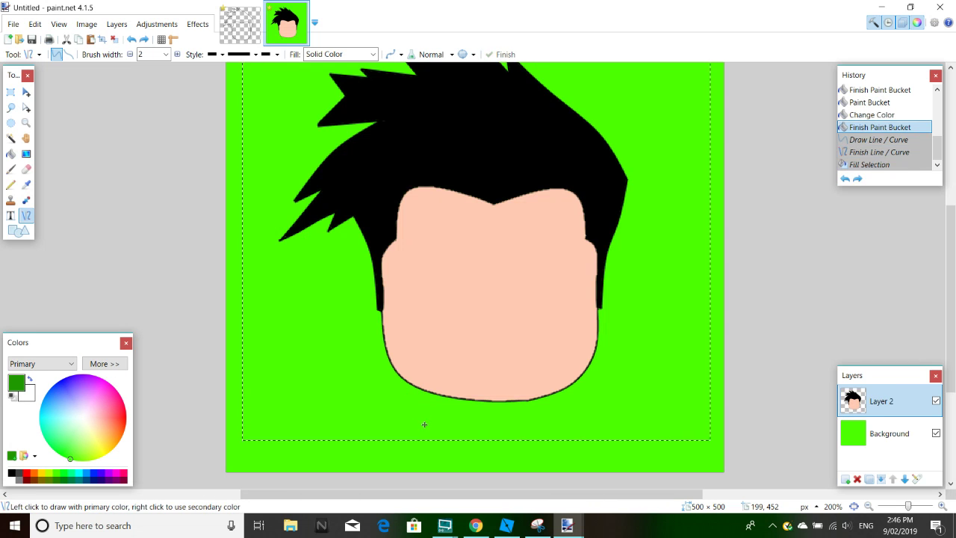
pyautogui.hotkey('ctrl', 'd')
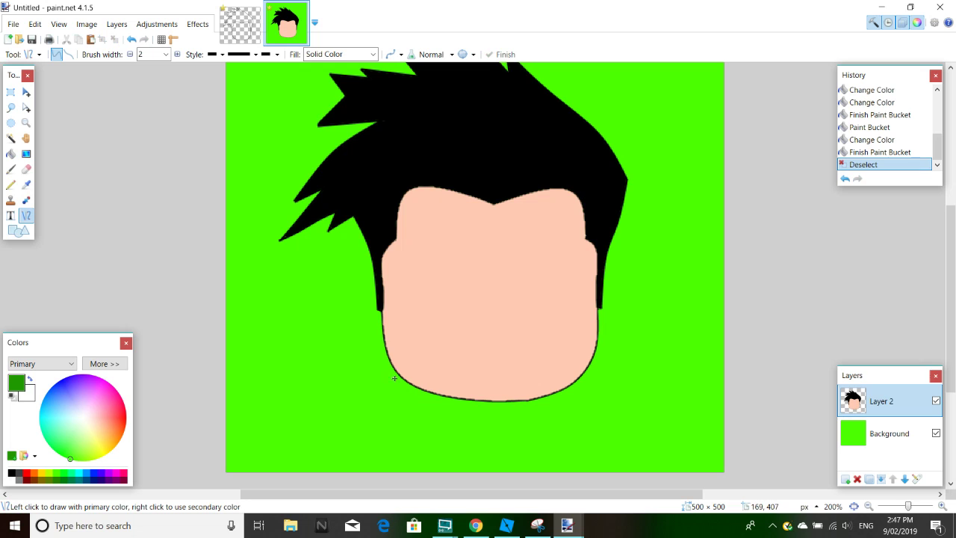
pyautogui.moveTo(401, 378)
pyautogui.mouseDown()
pyautogui.moveTo(472, 476)
pyautogui.moveTo(453, 474)
pyautogui.mouseUp()
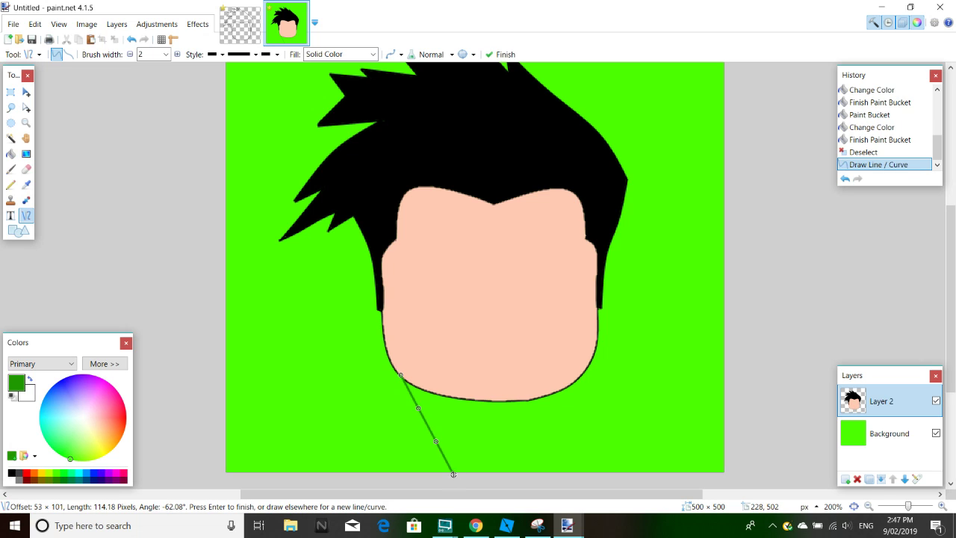
pyautogui.hotkey('ctrl', 'z')
pyautogui.moveTo(393, 368); pyautogui.dragTo(472, 505)
# Step: Draw a second dark-green line from a hair tip to the right edge and commit it
pyautogui.scroll(5, 565, 366)
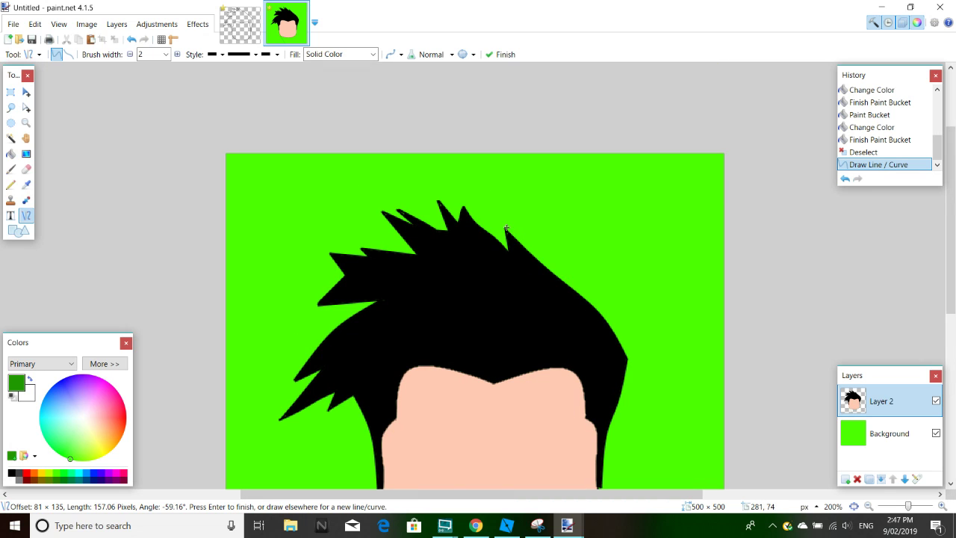
pyautogui.moveTo(506, 229)
pyautogui.mouseDown()
pyautogui.moveTo(655, 275)
pyautogui.moveTo(710, 329)
pyautogui.moveTo(789, 359)
pyautogui.mouseUp()
pyautogui.scroll(-5, 811, 427)
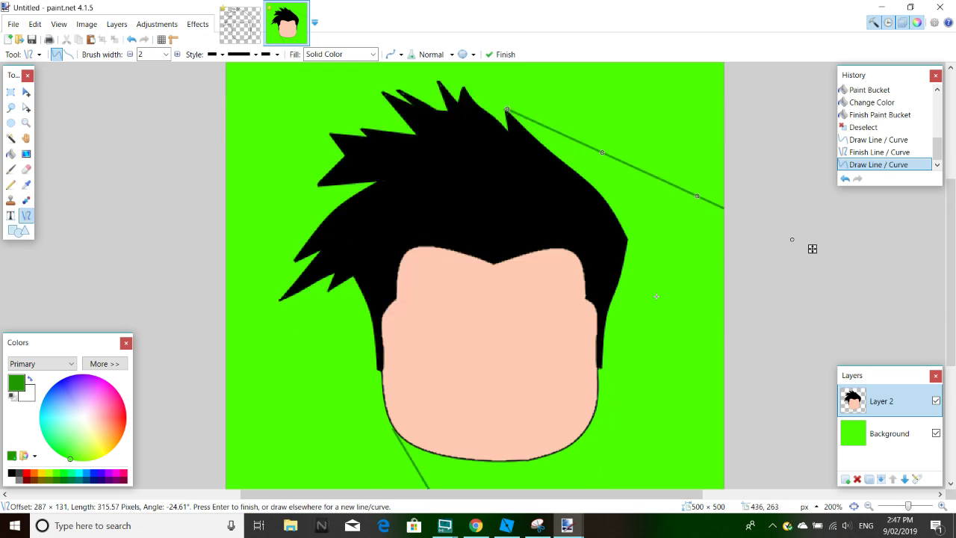
pyautogui.scroll(5, 811, 487)
pyautogui.scroll(-5, 674, 350)
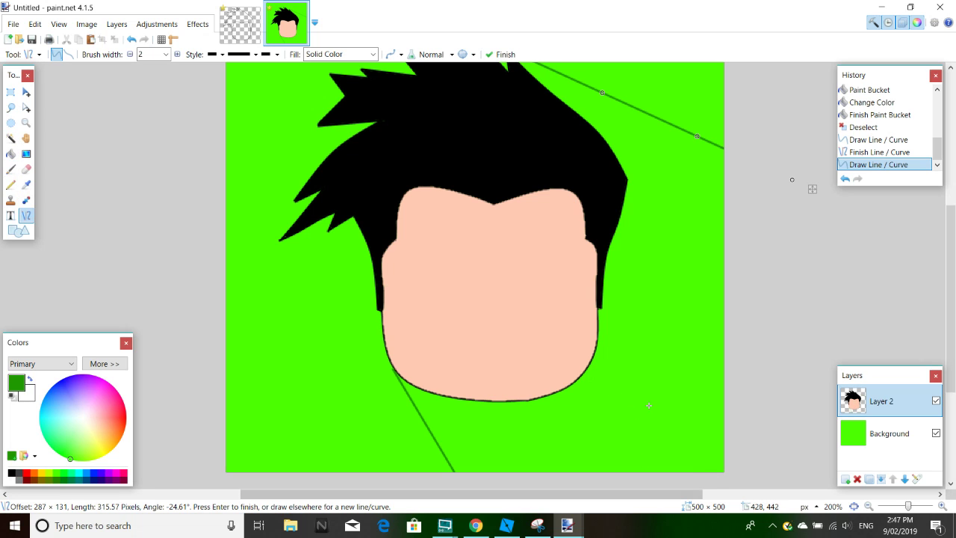
pyautogui.press('Return')
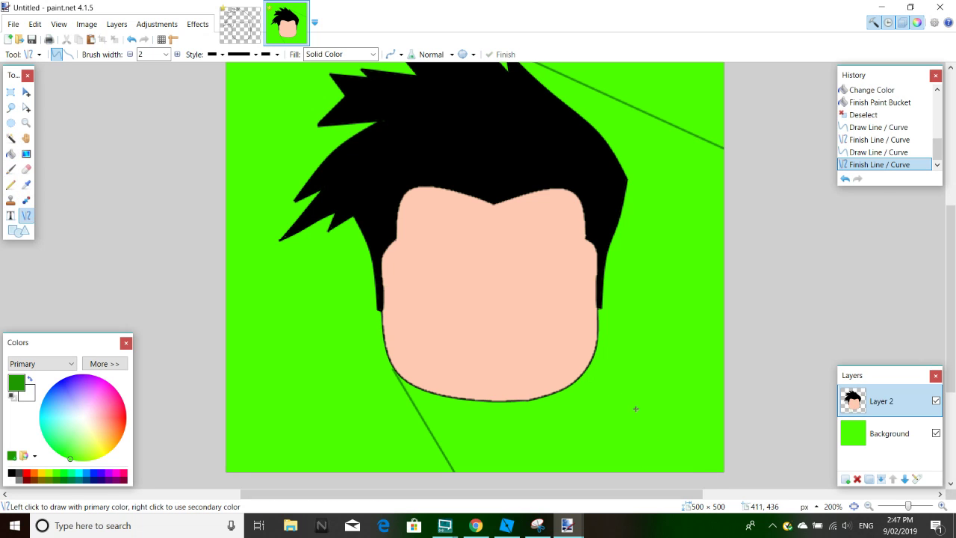
# Step: Flood-fill the area right of the diagonal lines with dark green
pyautogui.click(11, 153)
pyautogui.click(637, 370)
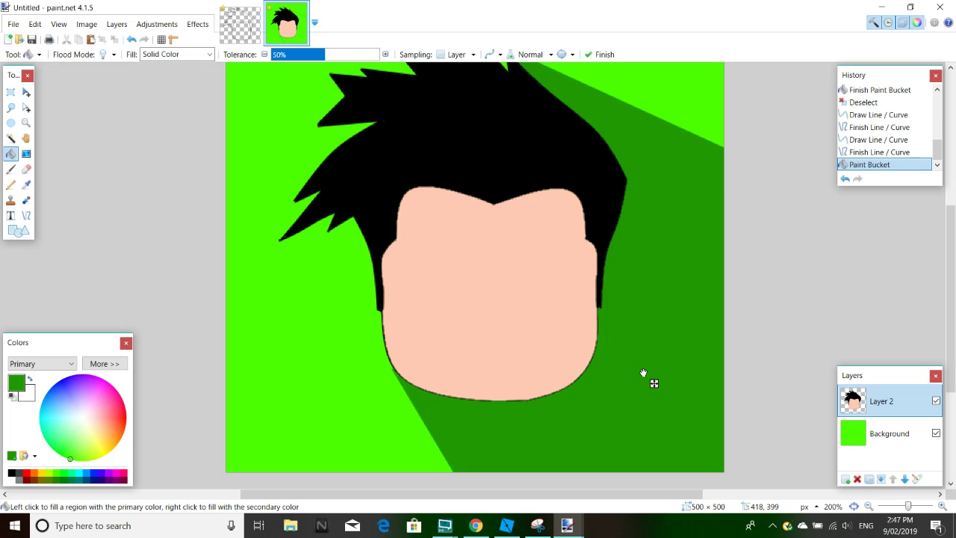
pyautogui.scroll(2, 639, 369)
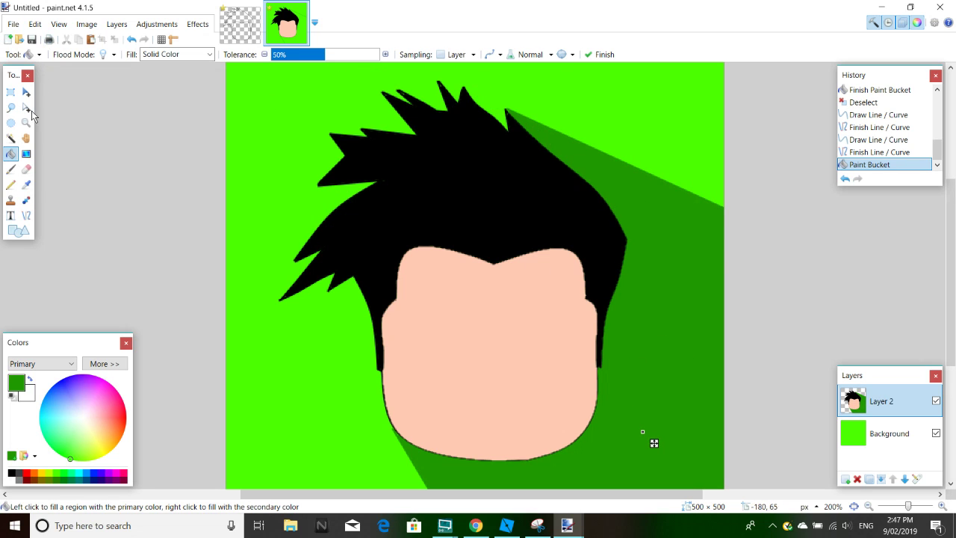
# Step: Seal the gap beside the hair tip with a short line and fill that sliver dark green
pyautogui.click(26, 215)
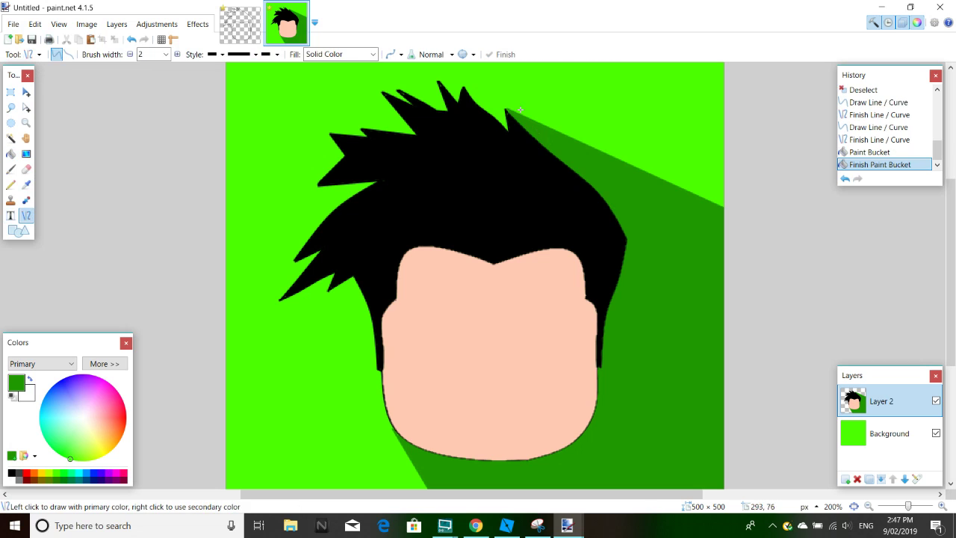
pyautogui.moveTo(507, 110)
pyautogui.mouseDown()
pyautogui.moveTo(436, 109)
pyautogui.moveTo(483, 111)
pyautogui.moveTo(472, 101)
pyautogui.mouseUp()
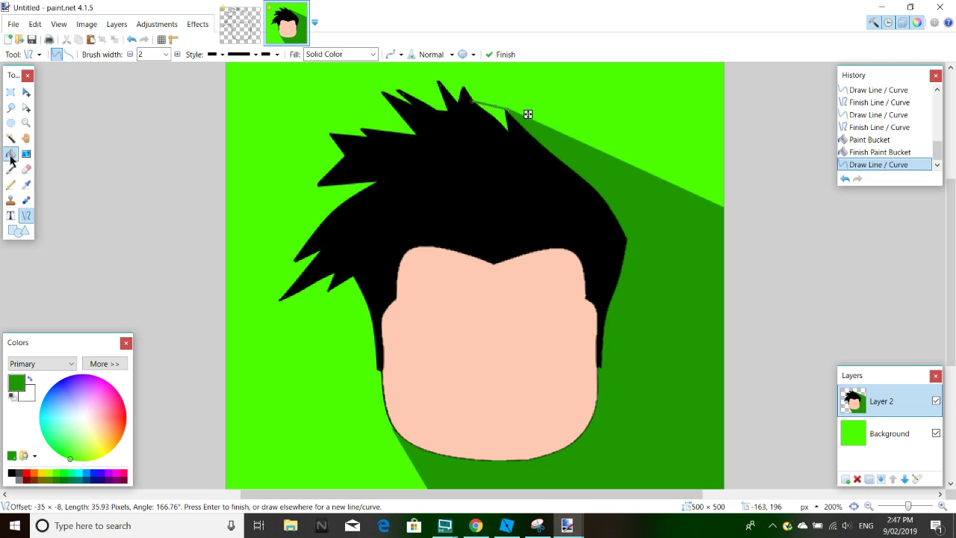
pyautogui.click(10, 154)
pyautogui.click(505, 116)
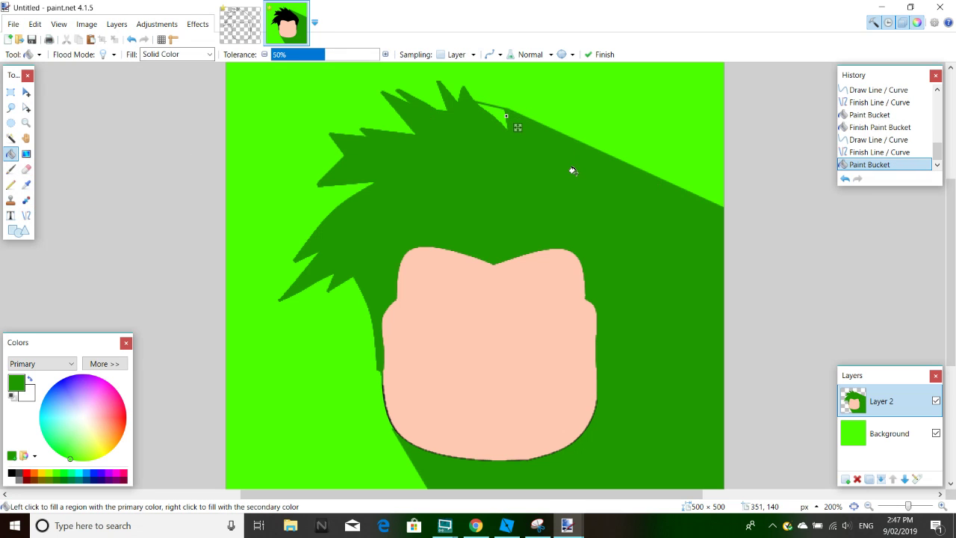
pyautogui.hotkey('ctrl', 'z')
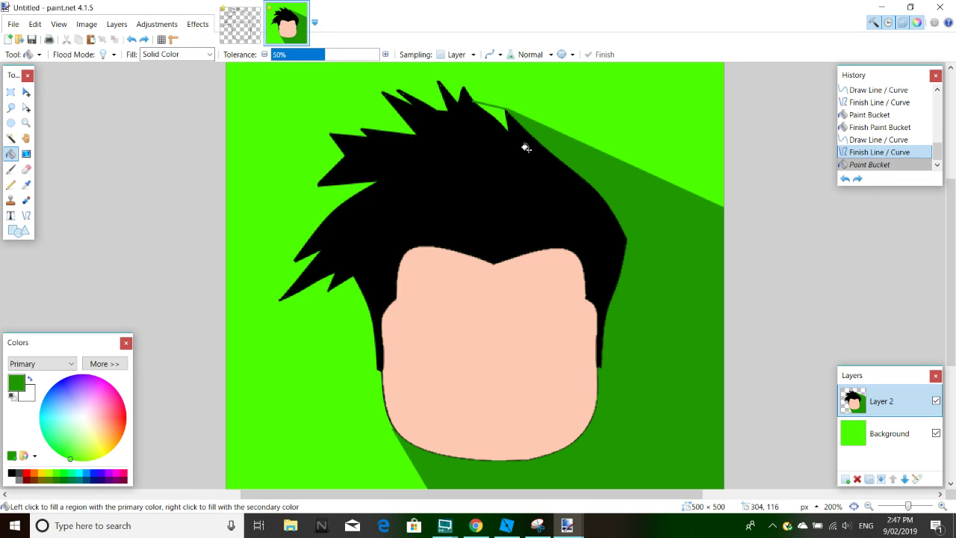
pyautogui.click(494, 114)
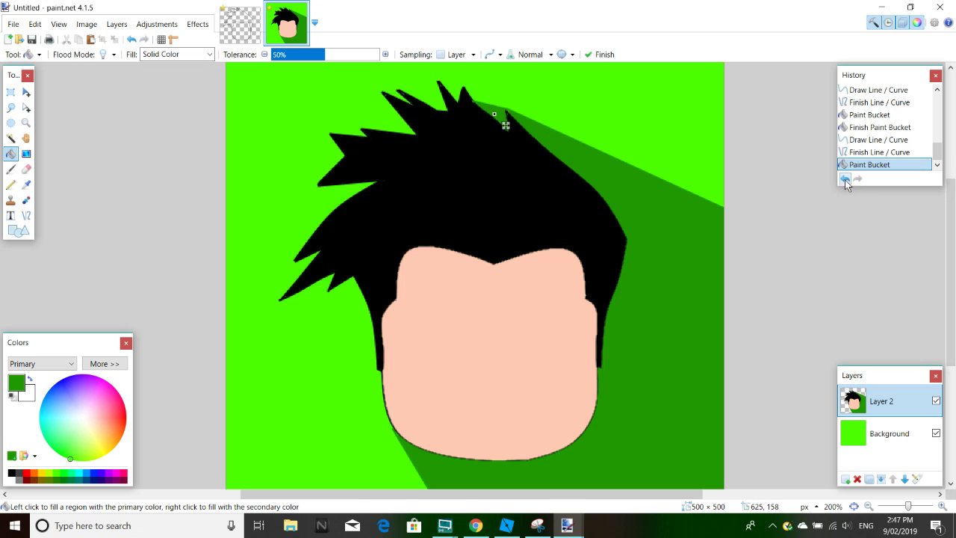
pyautogui.scroll(-2, 590, 174)
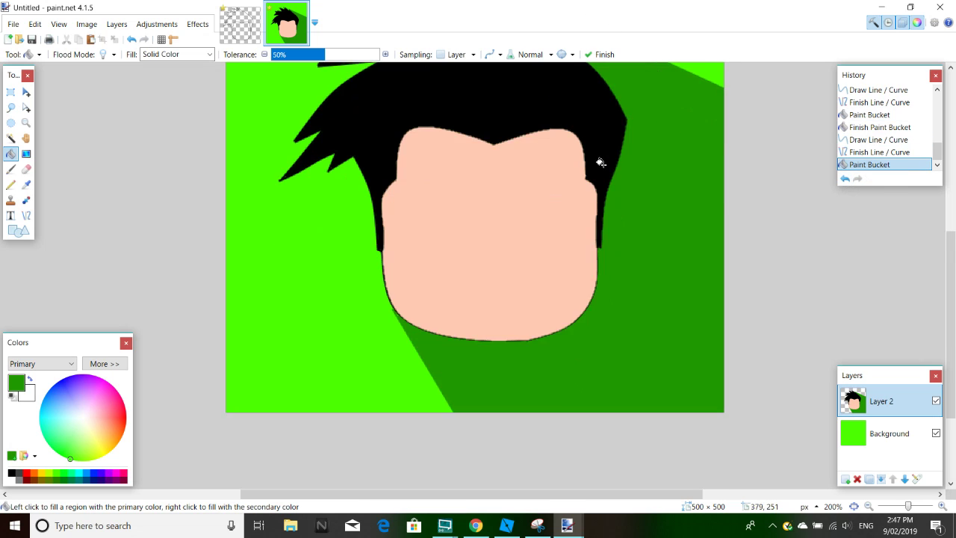
pyautogui.scroll(1, 597, 159)
pyautogui.scroll(1, 597, 159)
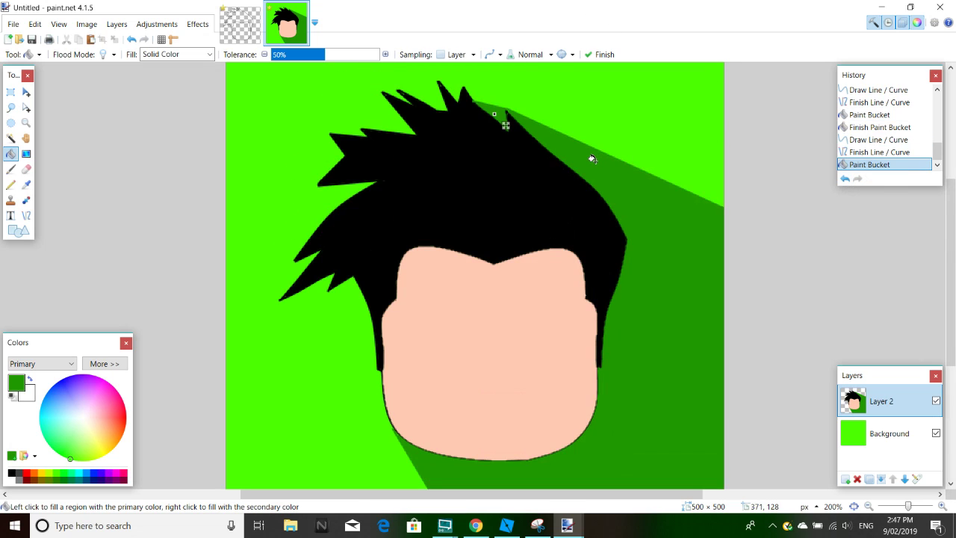
pyautogui.scroll(-2, 682, 186)
pyautogui.scroll(5, 684, 186)
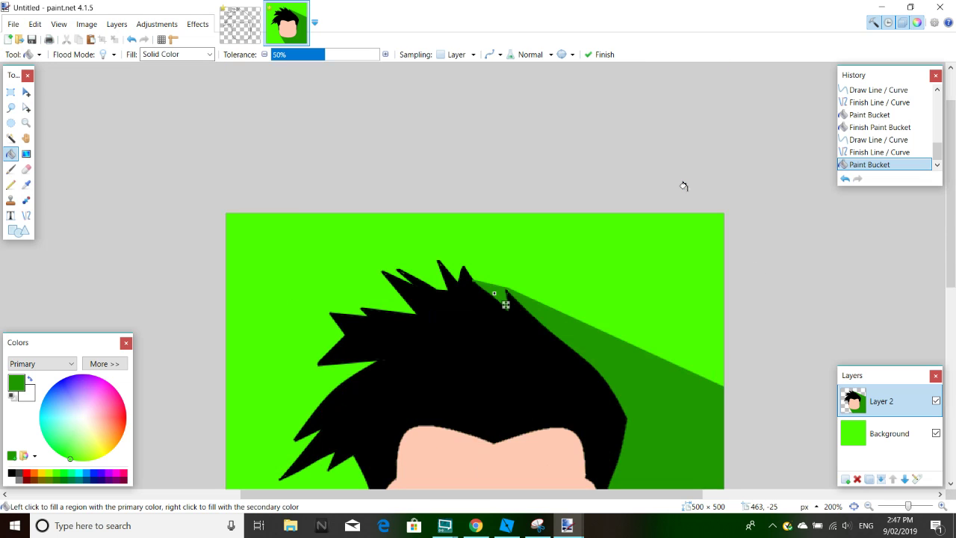
pyautogui.scroll(-4, 682, 186)
pyautogui.scroll(2, 254, 274)
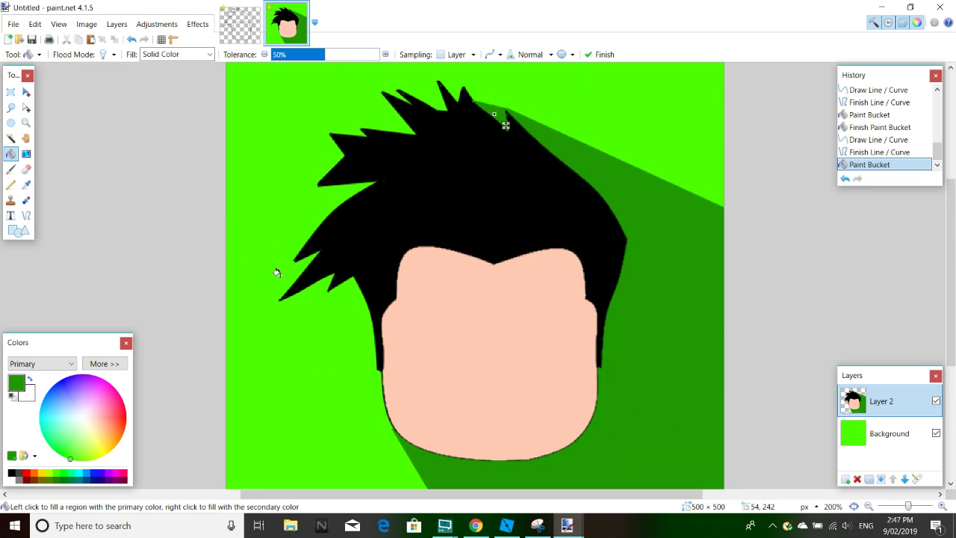
pyautogui.scroll(-1, 373, 327)
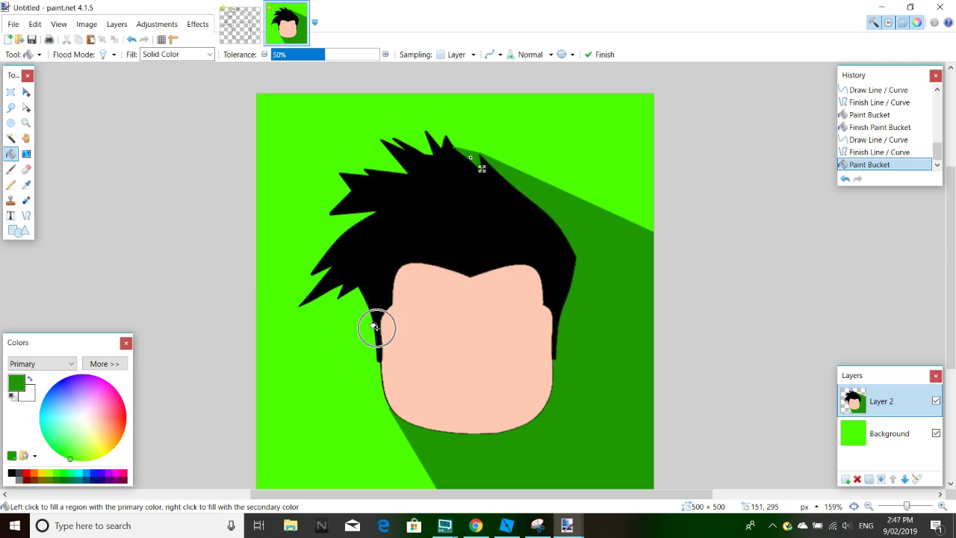
pyautogui.scroll(3, 373, 325)
pyautogui.scroll(-3, 430, 425)
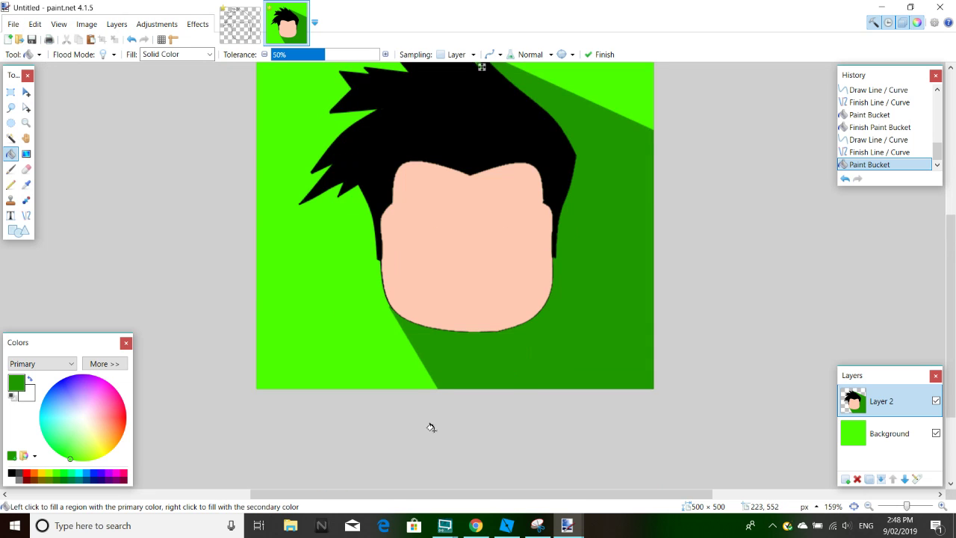
pyautogui.scroll(2, 947, 249)
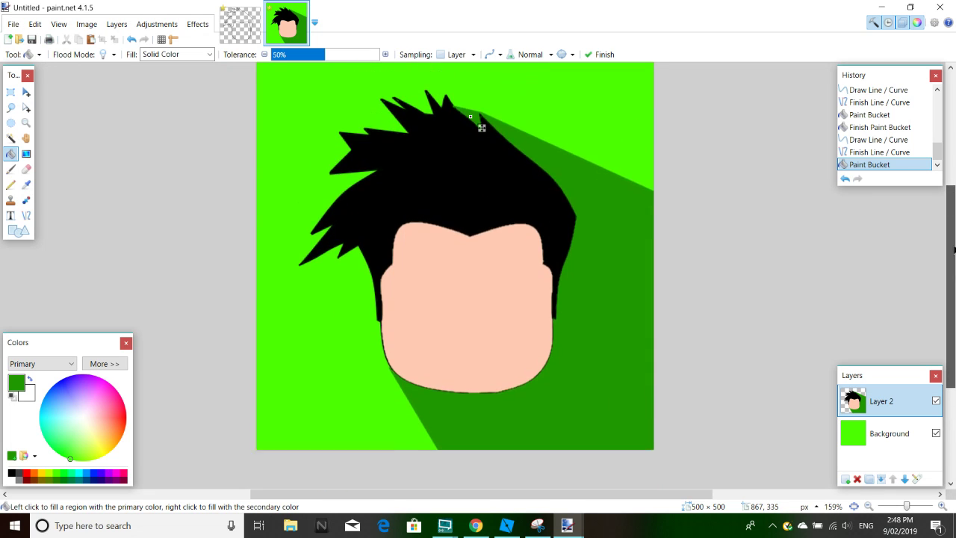
pyautogui.moveTo(953, 242); pyautogui.dragTo(953, 246)
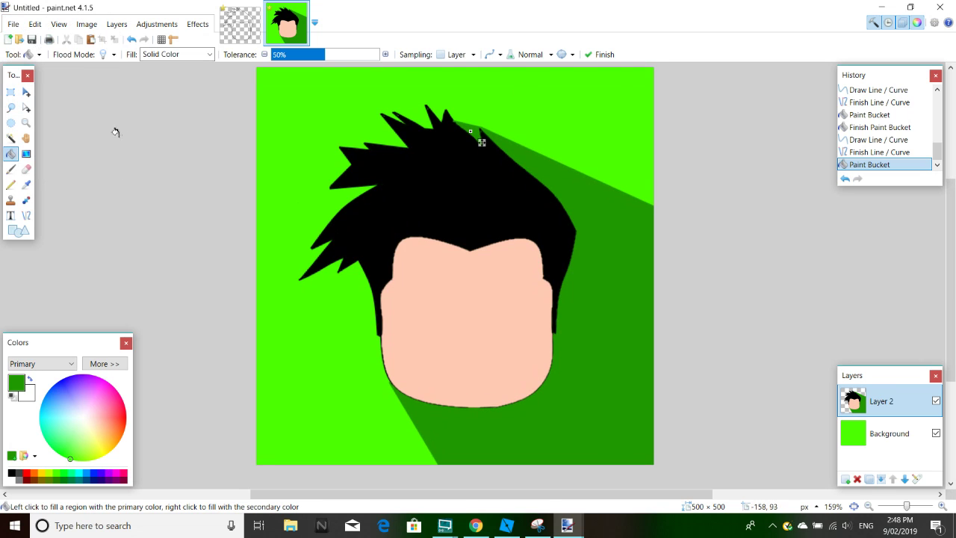
# Step: Start Save As and name the file 'Test For youtube'
pyautogui.click(14, 24)
pyautogui.click(13, 24)
pyautogui.click(14, 24)
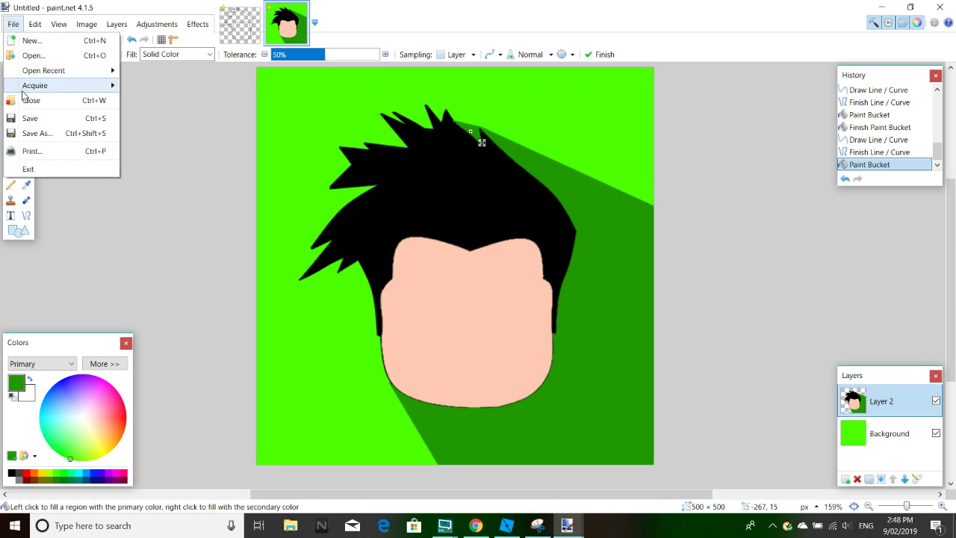
pyautogui.click(46, 137)
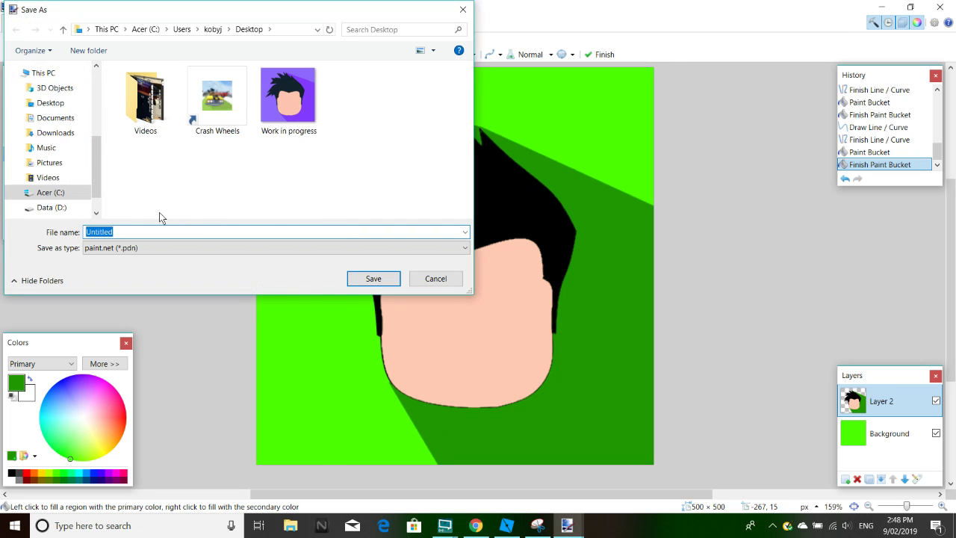
pyautogui.press('BackSpace')
pyautogui.press('capslock')
pyautogui.write('T')
pyautogui.press('capslock')
pyautogui.write('est')
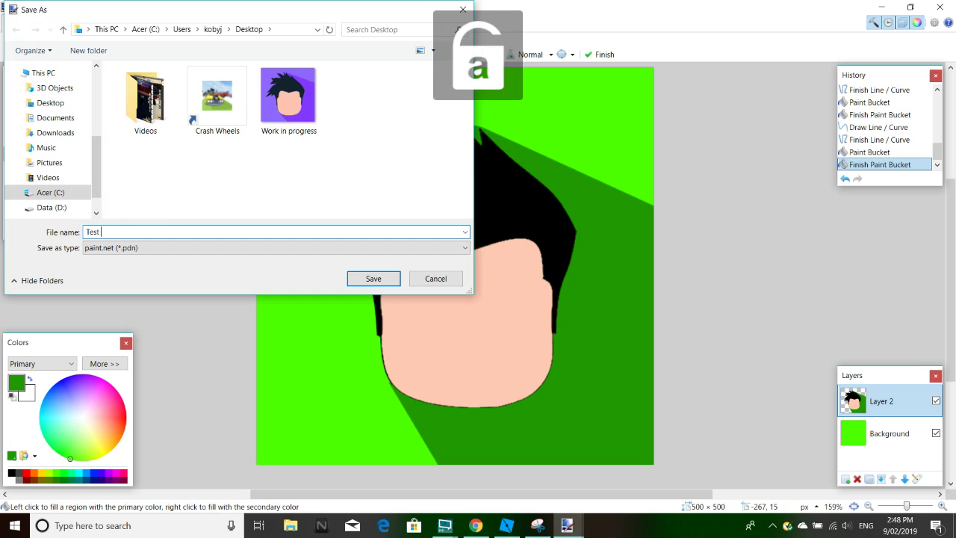
pyautogui.press('capslock')
pyautogui.write('F')
pyautogui.press('capslock')
pyautogui.write('or youtube')
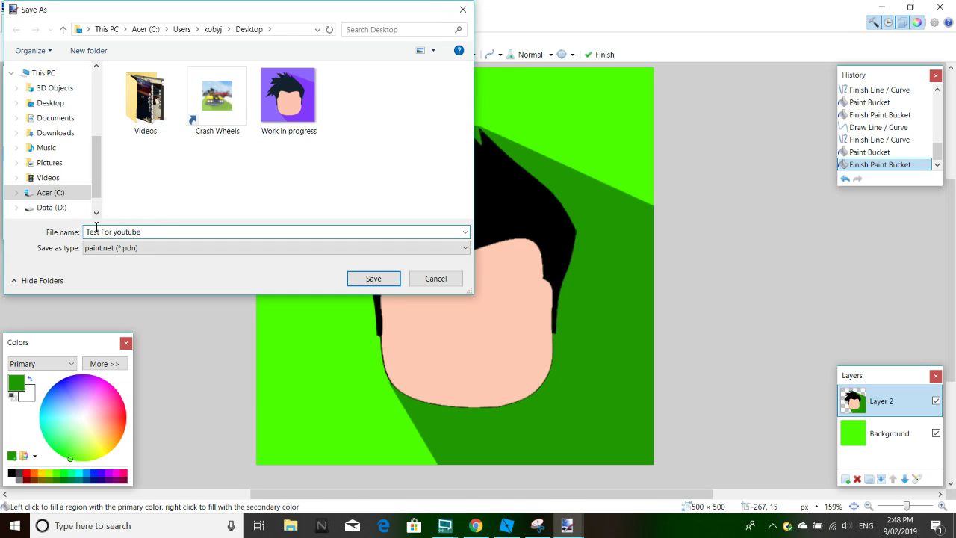
# Step: Save it as a PNG with default settings, flattening the image to one layer
pyautogui.click(120, 248)
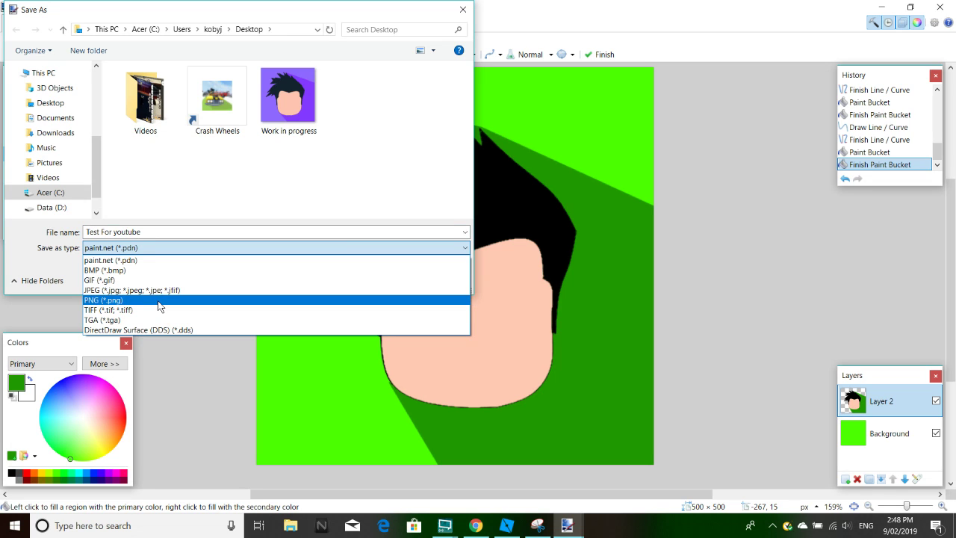
pyautogui.click(159, 301)
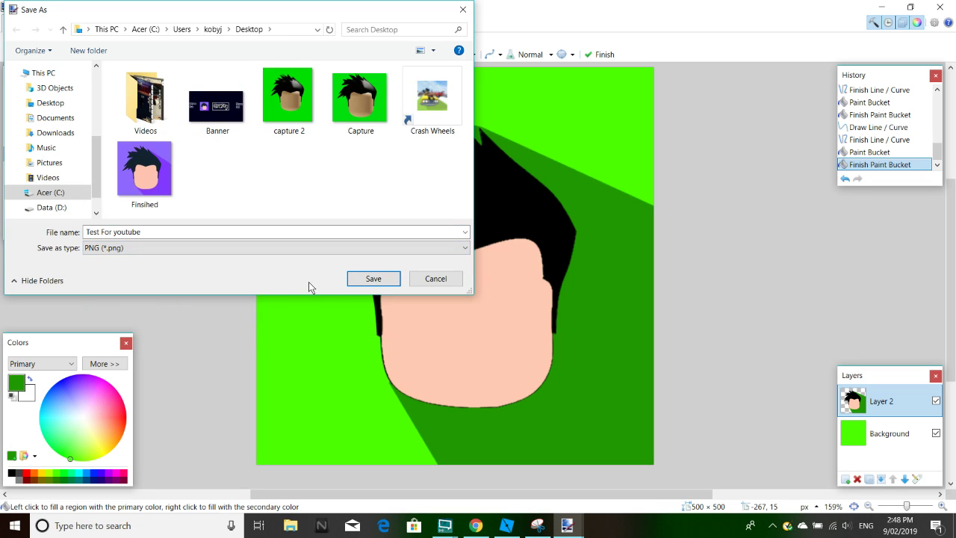
pyautogui.click(363, 278)
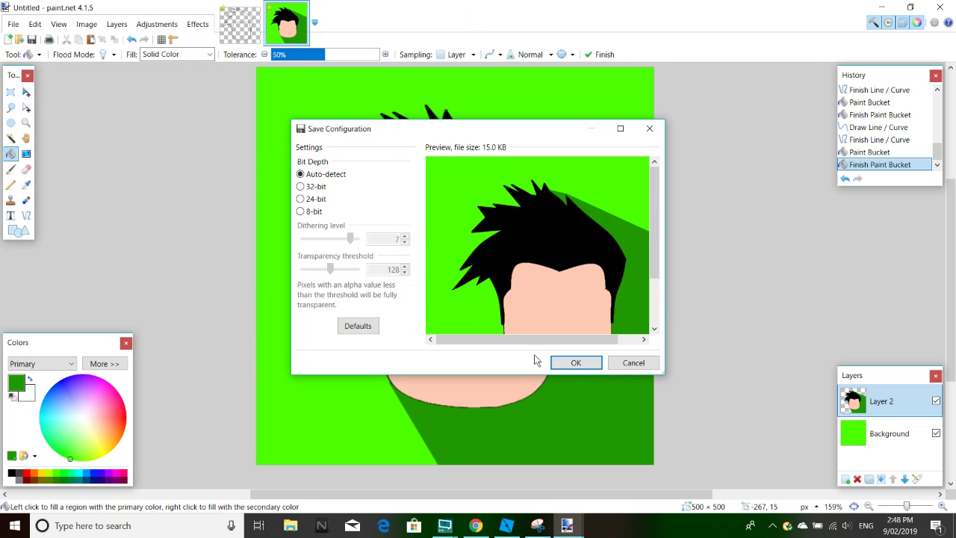
pyautogui.click(580, 363)
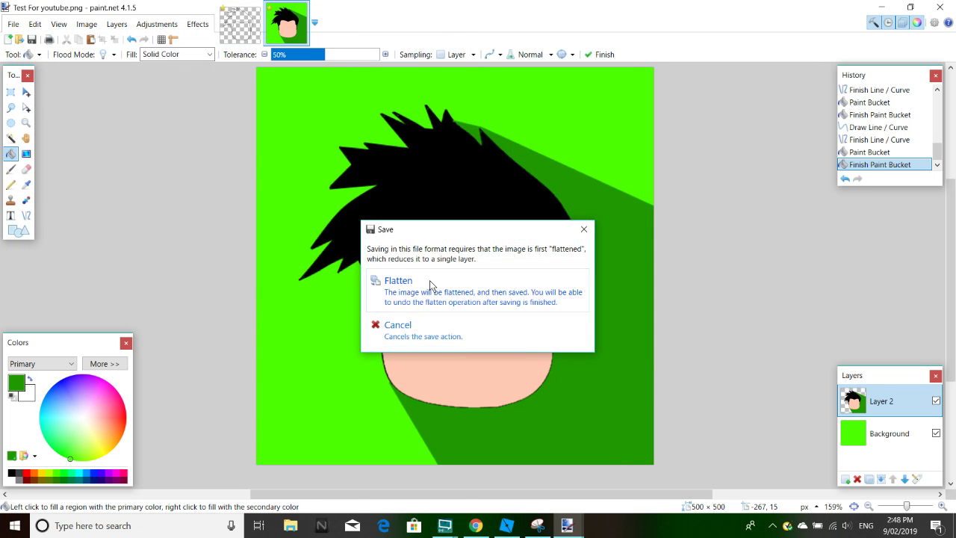
pyautogui.click(431, 285)
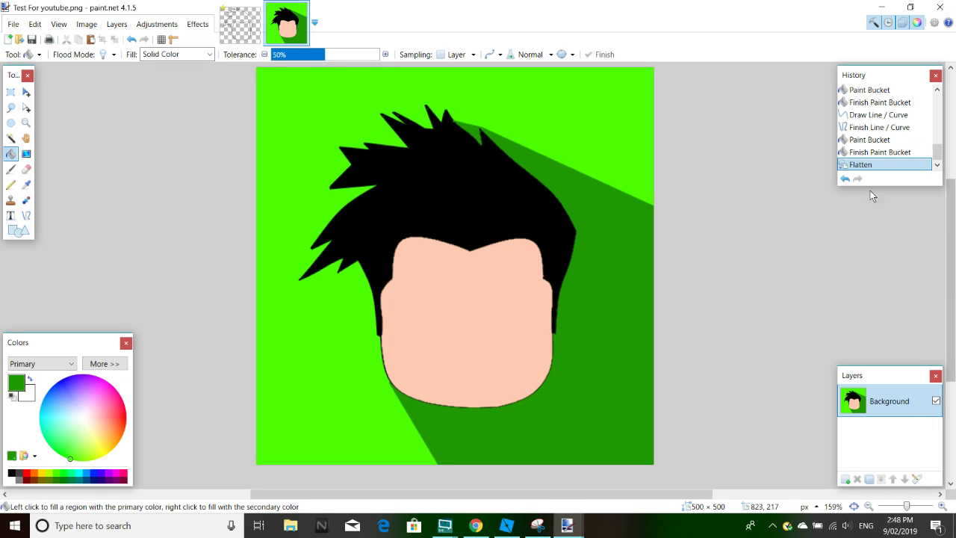
# Step: Minimize Paint.NET and the recorder, then close Roblox Studio without saving Baseplate
pyautogui.click(882, 7)
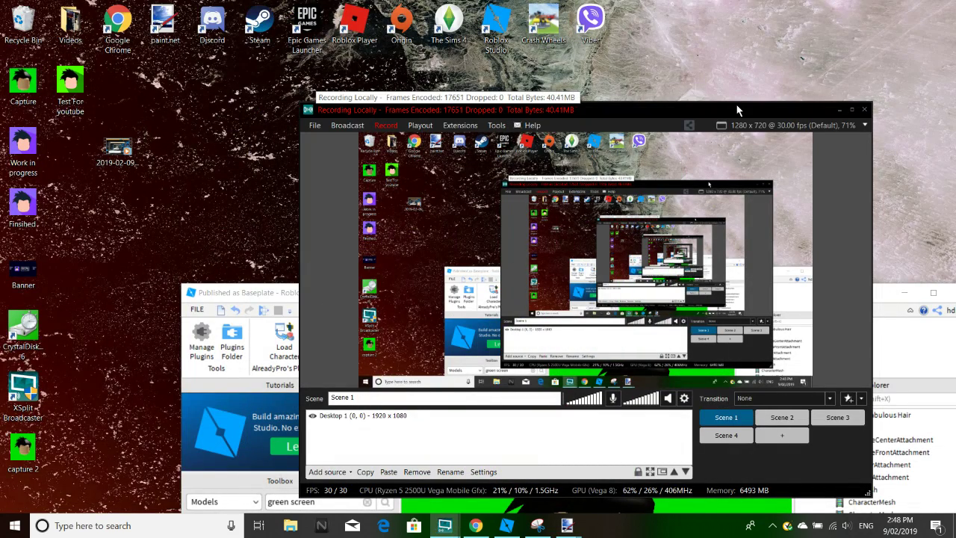
pyautogui.click(838, 110)
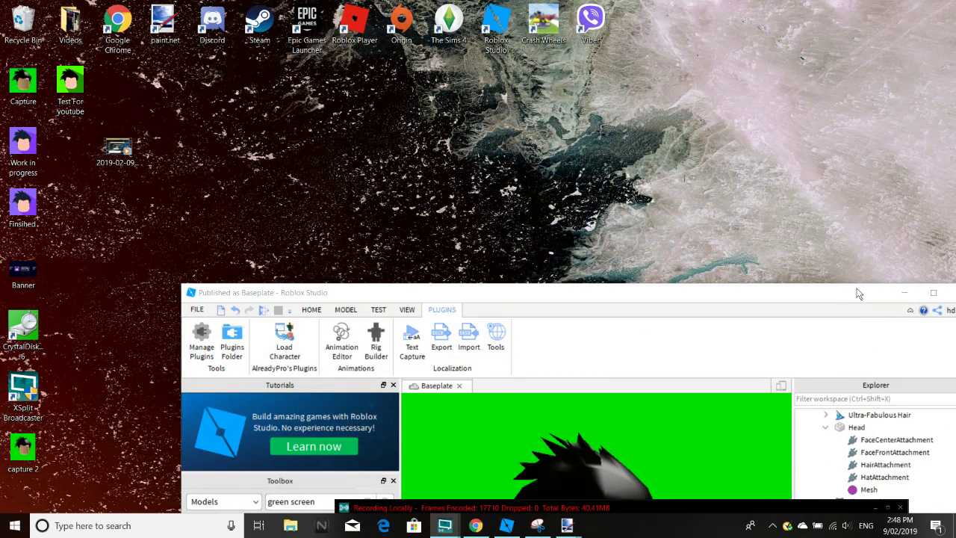
pyautogui.moveTo(824, 297); pyautogui.dragTo(589, 36)
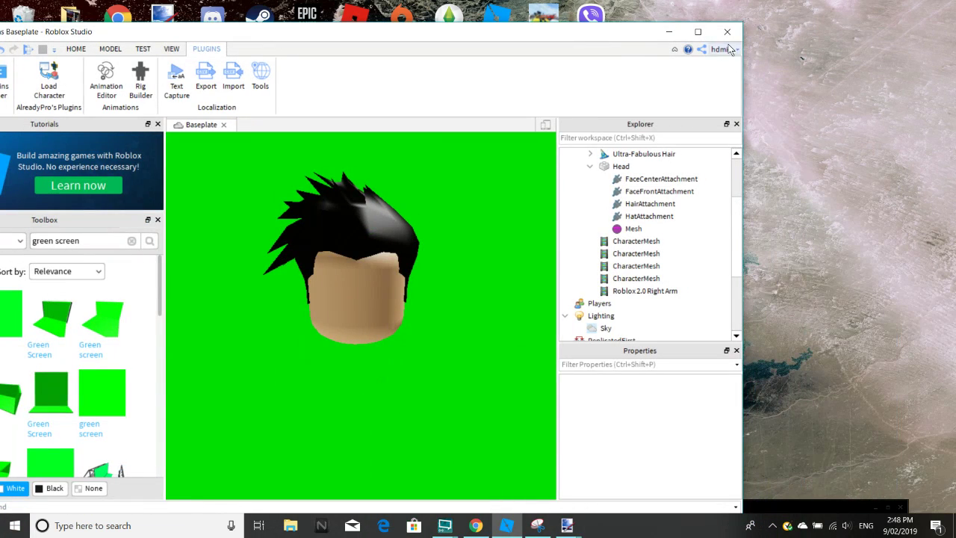
pyautogui.click(727, 32)
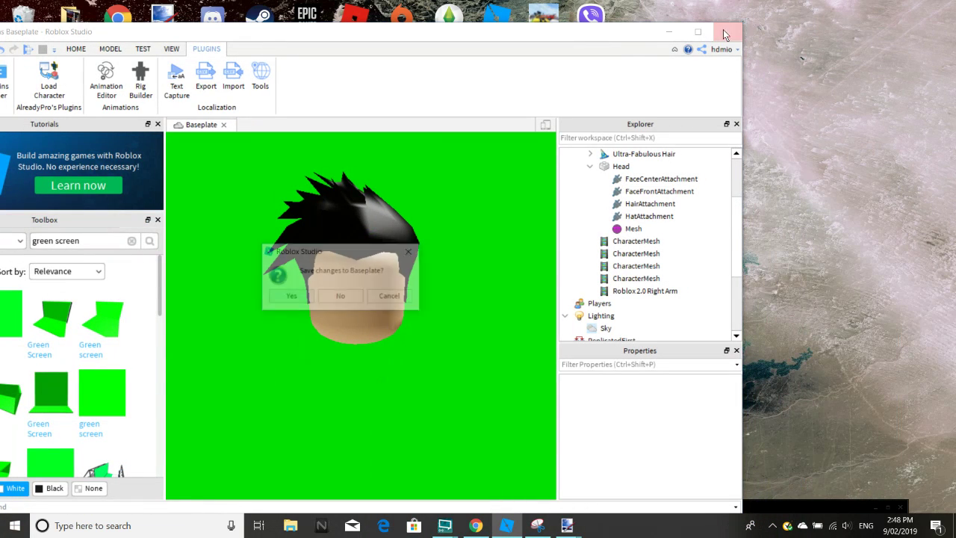
pyautogui.click(348, 297)
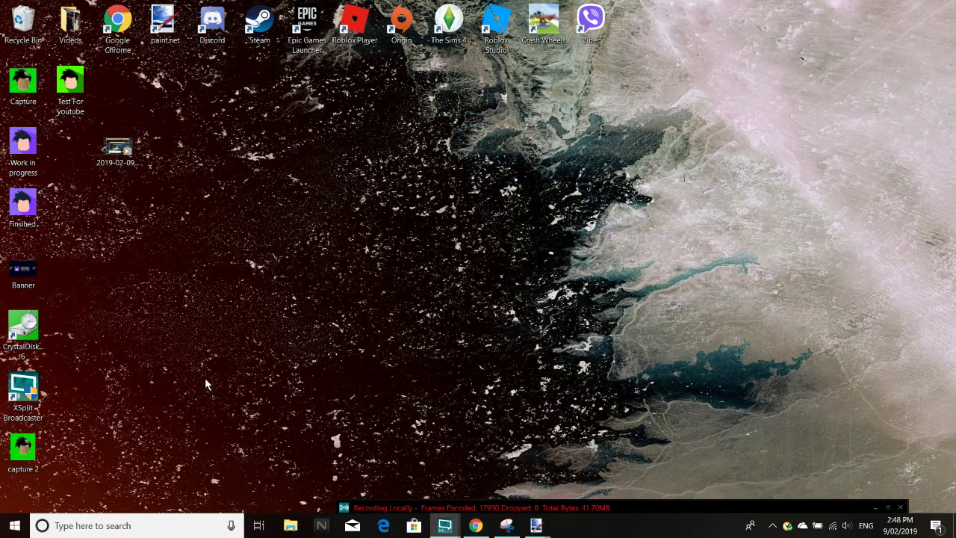
# Step: Open the 'Test For youtube' desktop image in Photos and arrange it beside XSplit
pyautogui.moveTo(628, 508); pyautogui.dragTo(597, 117)
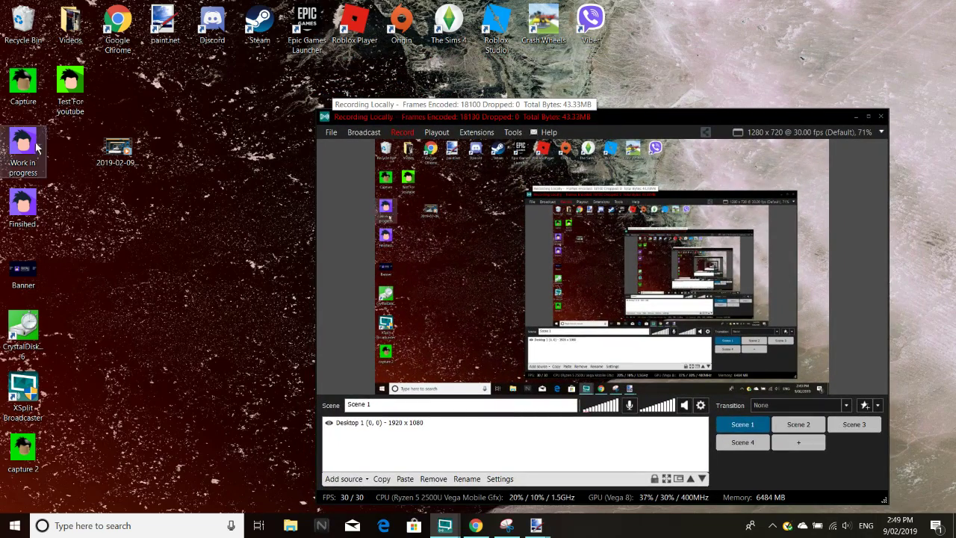
pyautogui.doubleClick(71, 99)
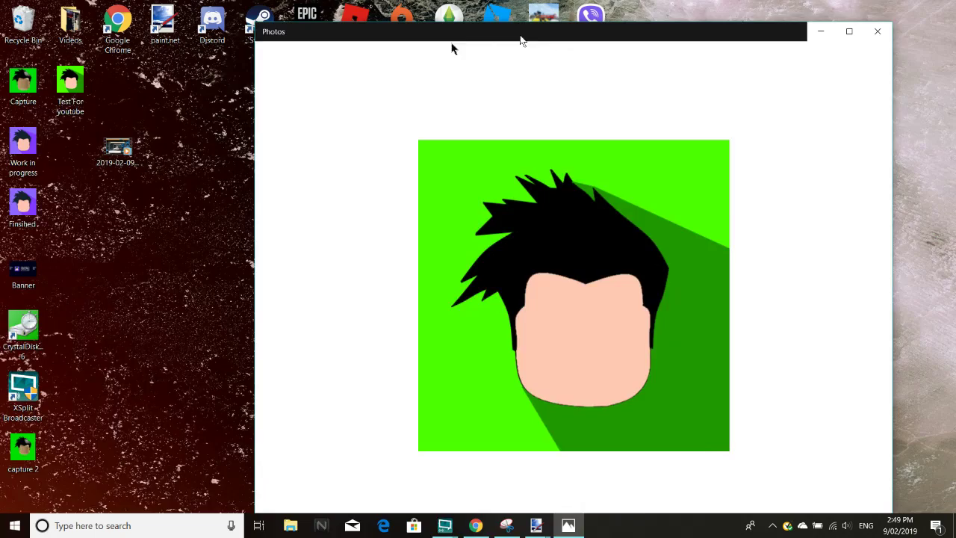
pyautogui.moveTo(575, 33); pyautogui.dragTo(120, 49)
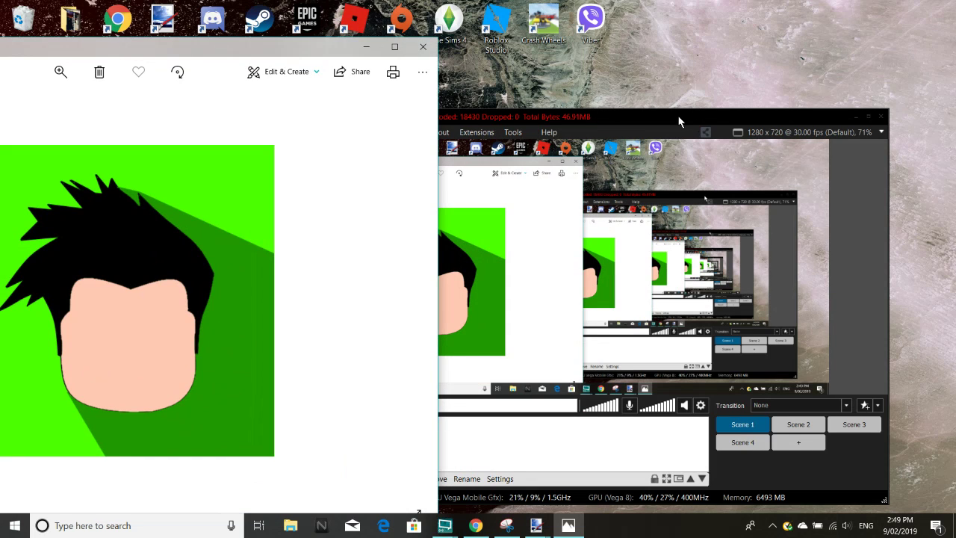
pyautogui.click(676, 119)
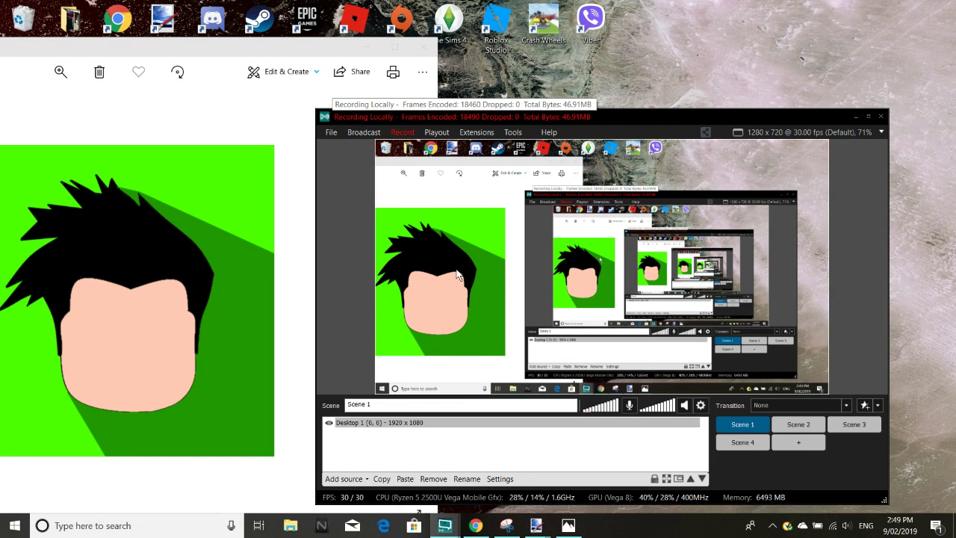